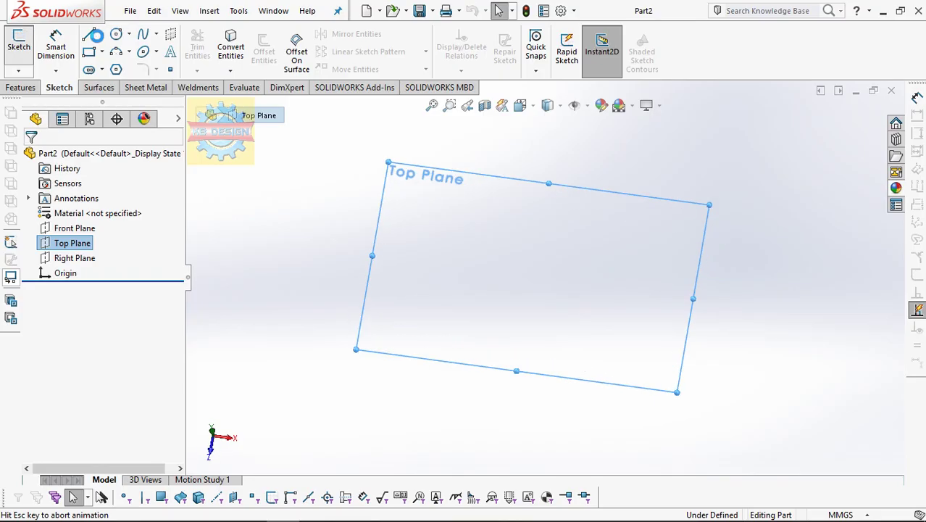
Step: Sketch a circle at the origin on the Top Plane with a 34.75 mm diameter
left_click(119, 37)
left_click(543, 276)
left_click(508, 181)
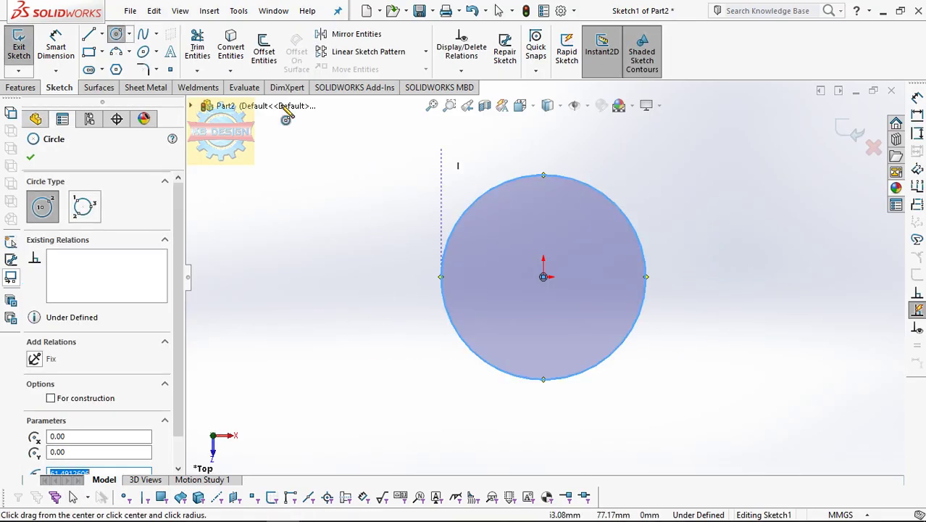
left_click(61, 55)
left_click(637, 223)
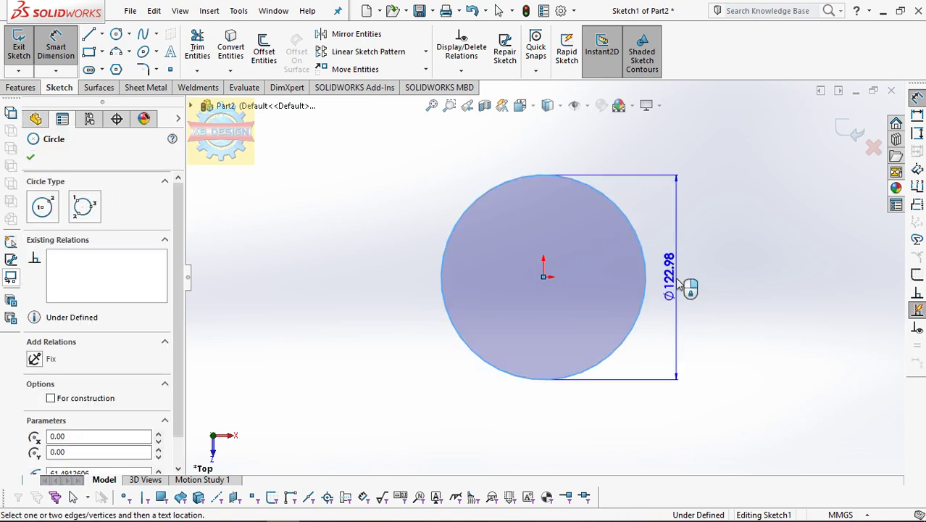
left_click(679, 285)
type("34.7")
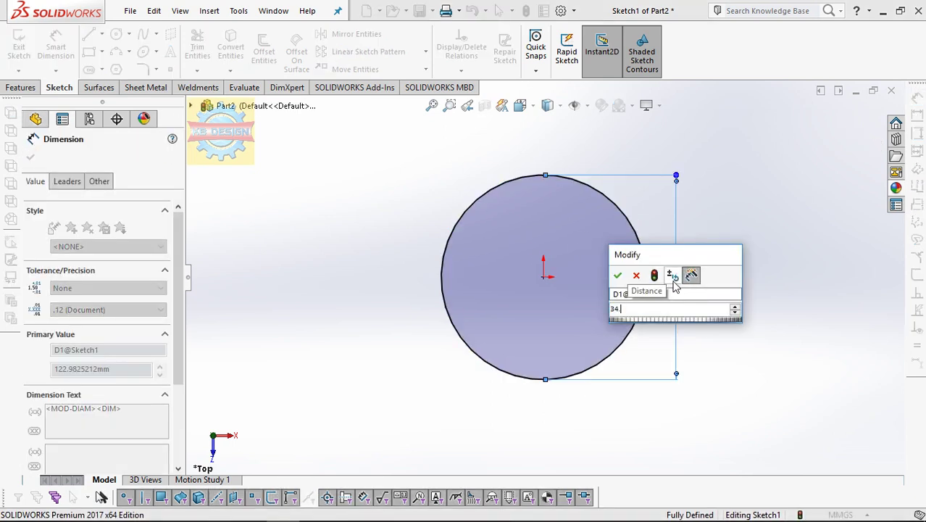
left_click(617, 275)
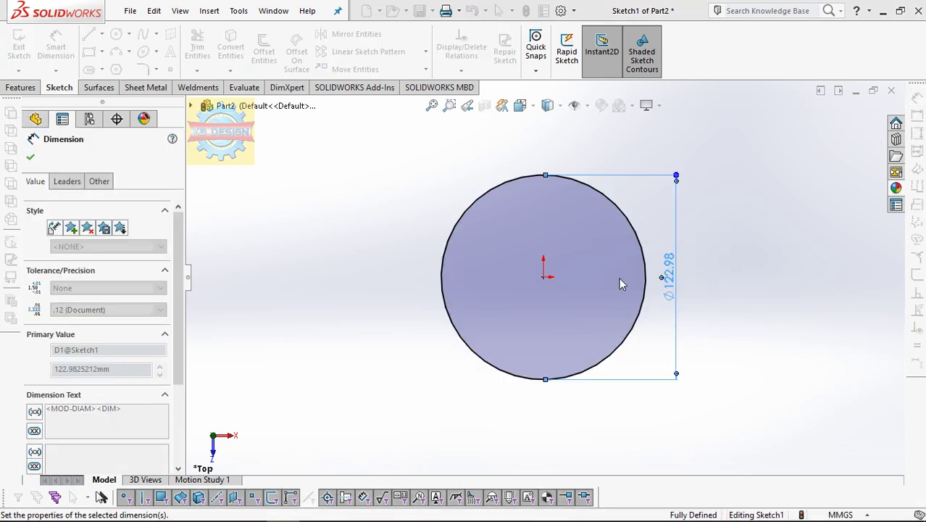
key("Escape")
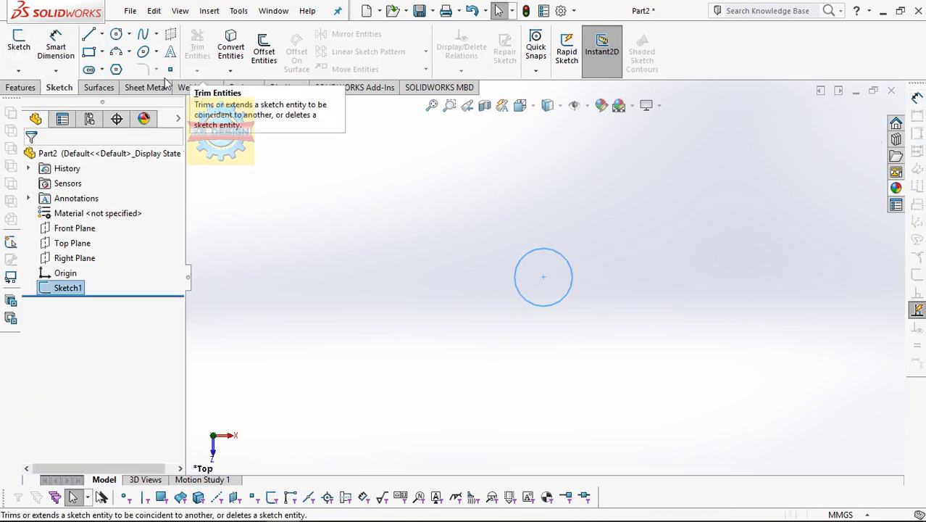
Step: Create Plane1 offset 731 mm from the Top Plane on the flipped side
left_click(19, 43)
left_click(543, 71)
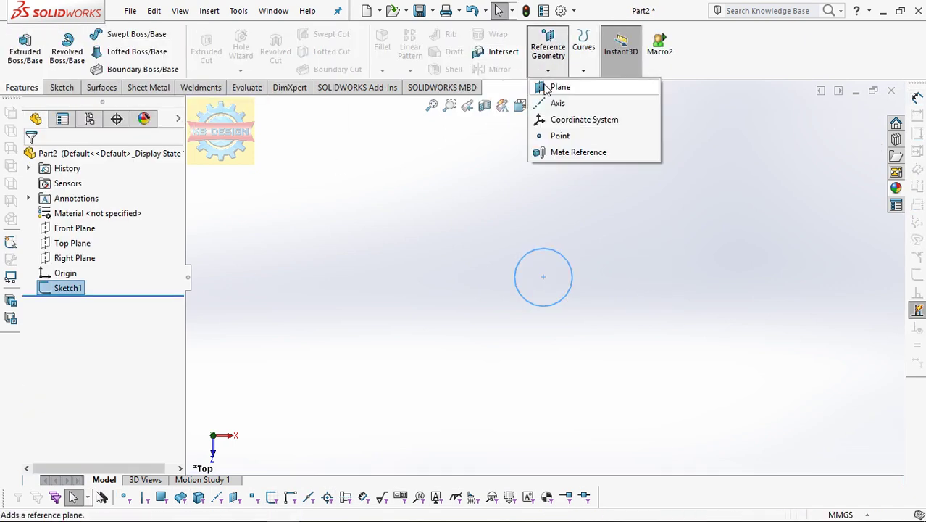
left_click(558, 86)
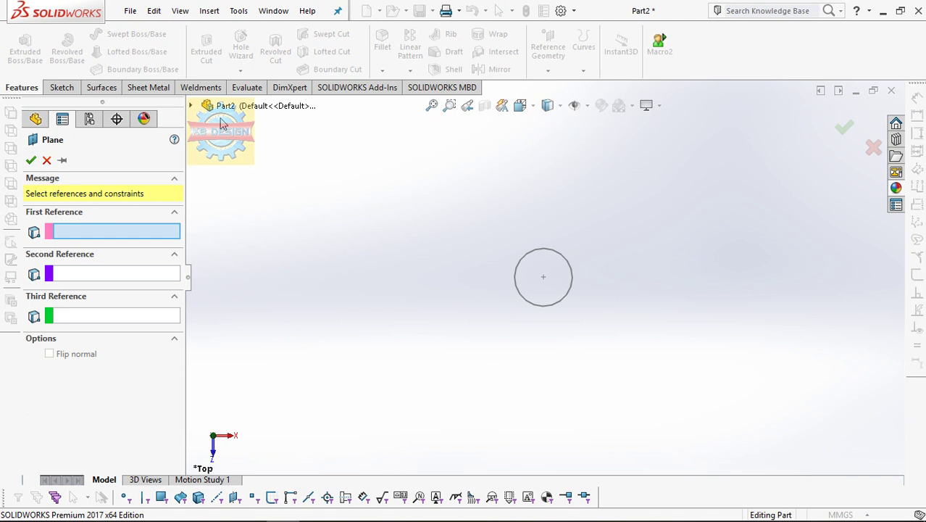
left_click(191, 106)
left_click(241, 197)
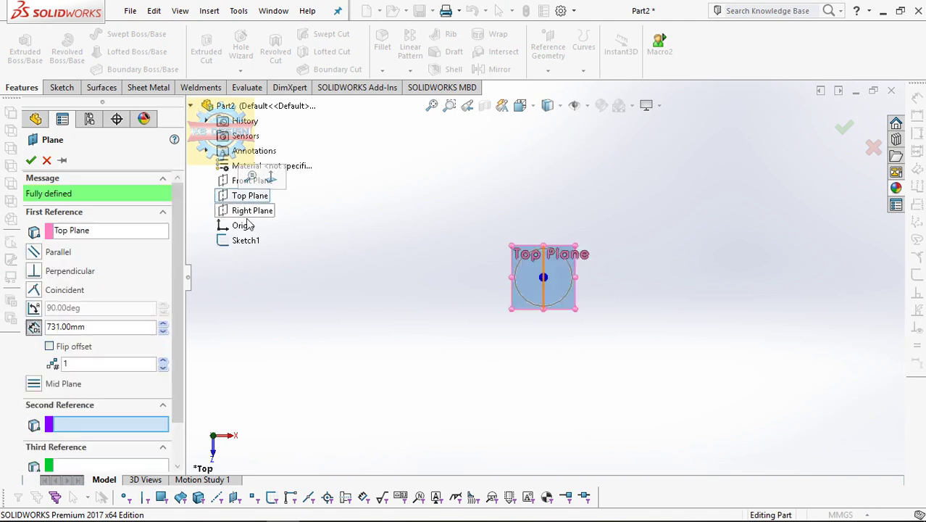
left_click(87, 347)
middle_click_drag(599, 289, 551, 217)
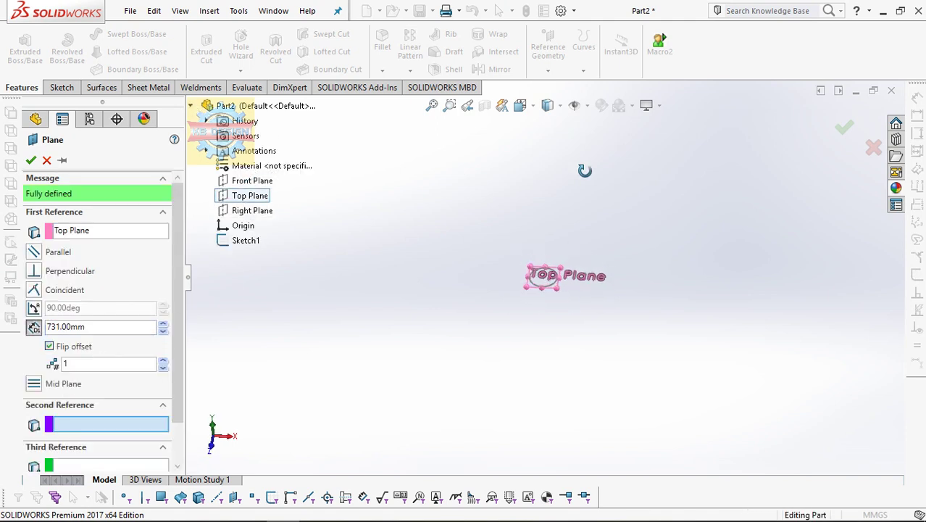
left_click(34, 160)
left_click(61, 87)
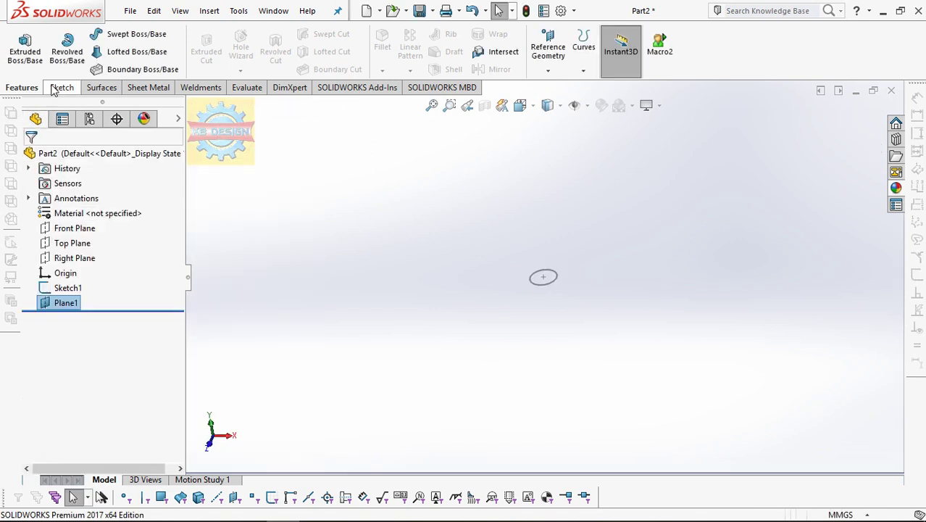
Step: Draw a five-sided polygon centred at the origin on Plane1, pointing downward
left_click(19, 43)
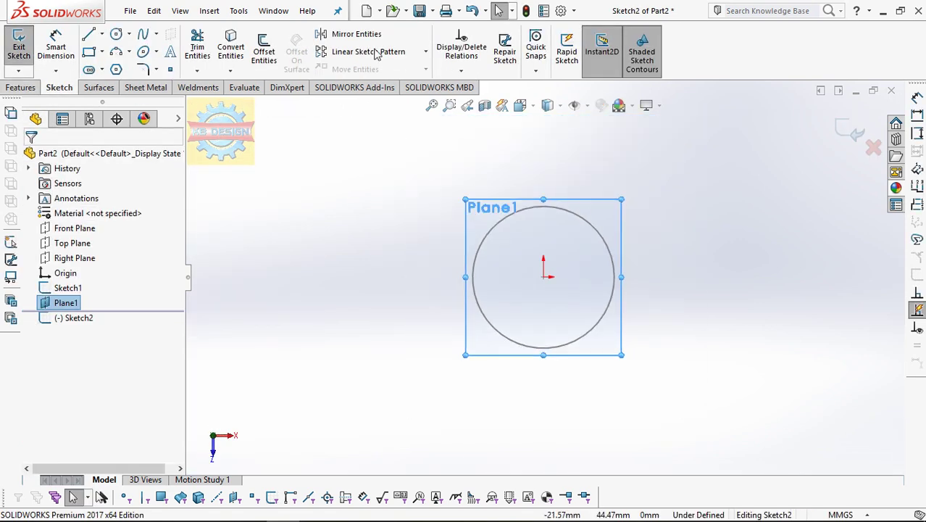
left_click(118, 69)
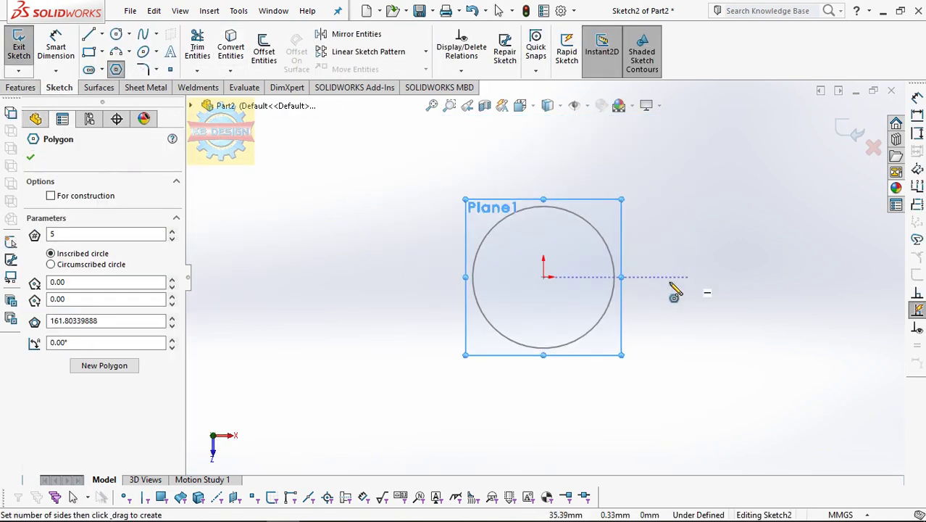
left_click_drag(544, 277, 545, 391)
key("Escape")
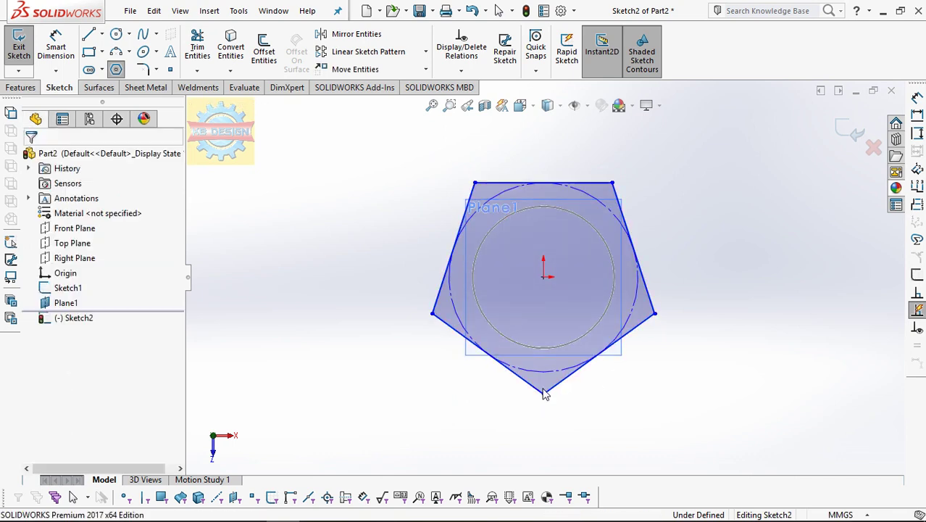
key("ctrl+z")
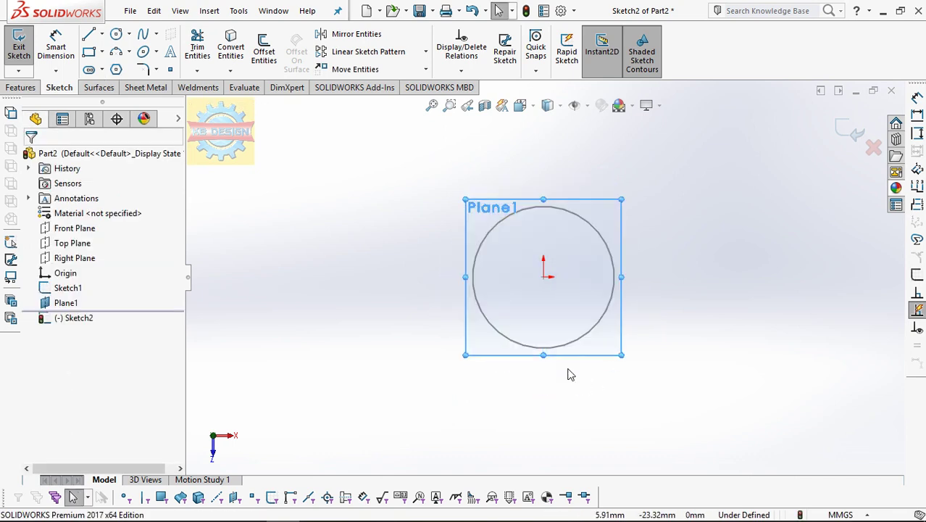
left_click(117, 70)
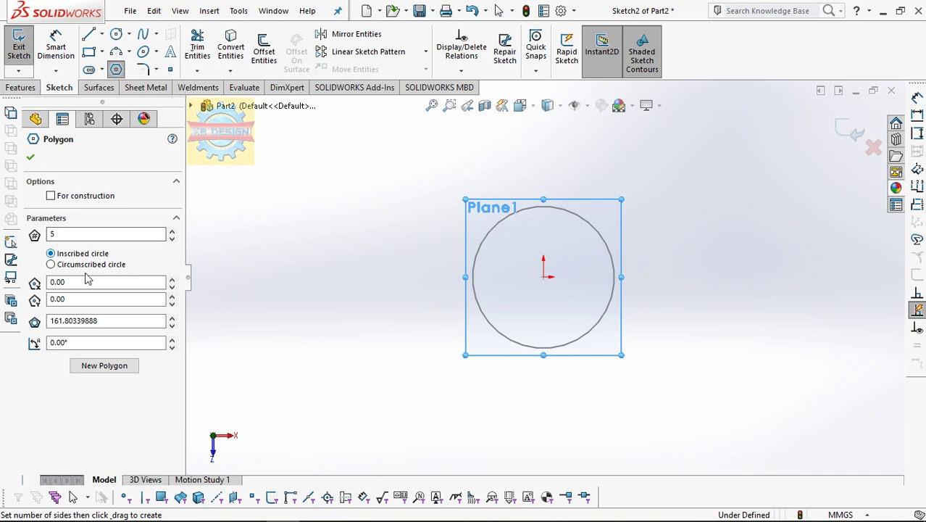
left_click_drag(544, 279, 544, 404)
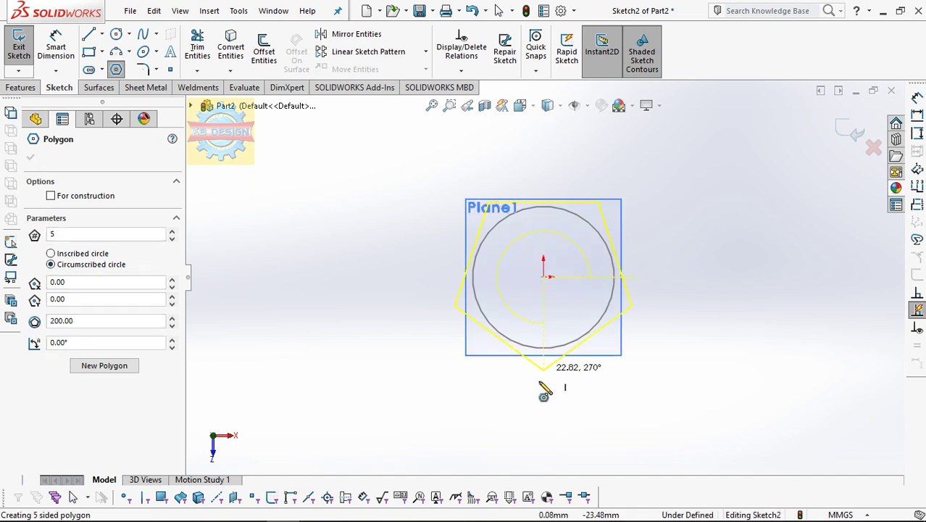
left_click(544, 404)
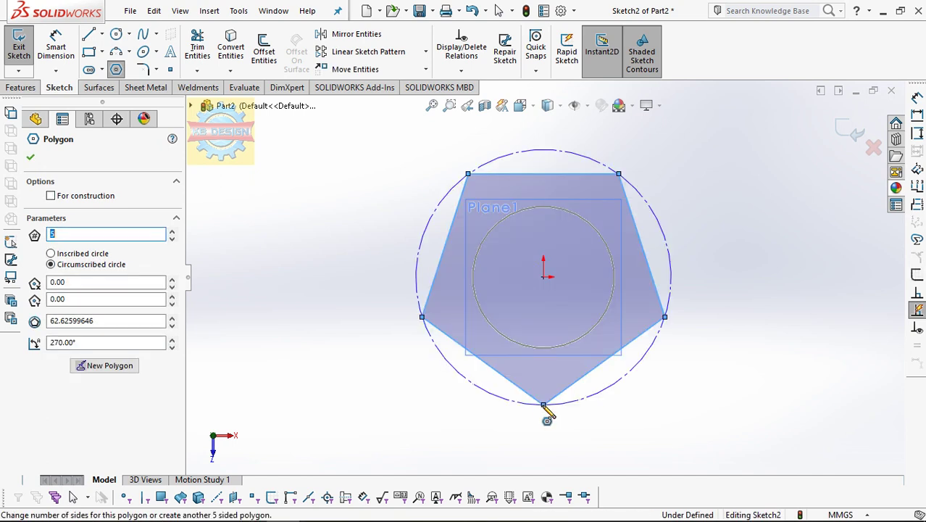
key("Escape")
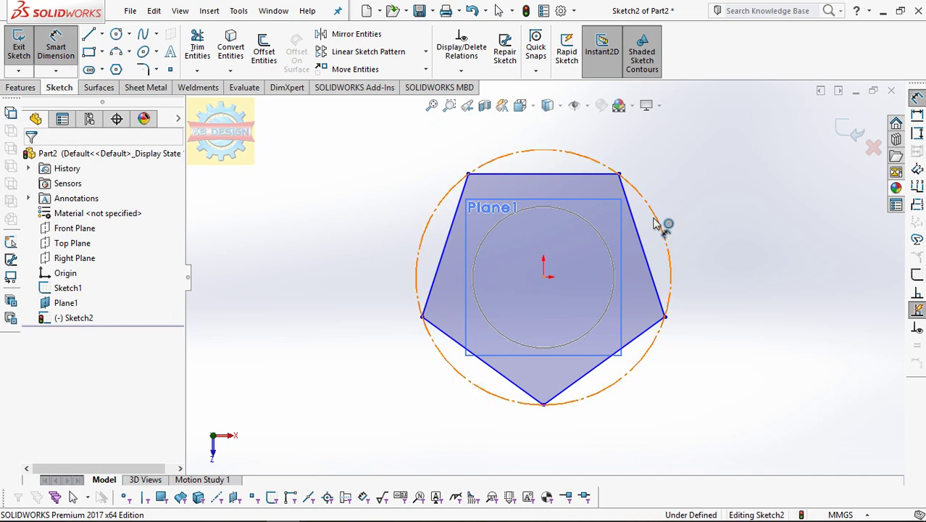
Step: Dimension the polygon's circumscribed circle to 44 mm and exit the sketch
left_click(666, 228)
left_click(713, 242)
type("44")
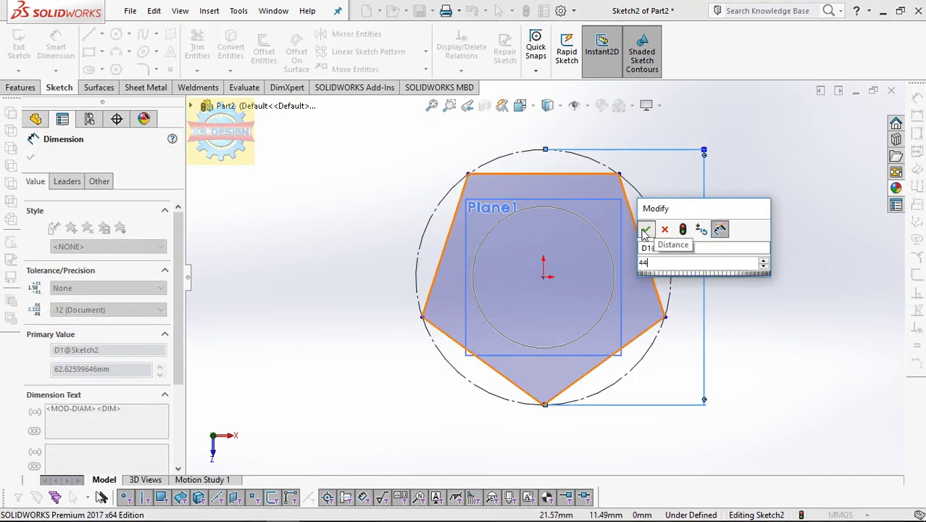
left_click(646, 229)
key("Escape")
left_click(18, 58)
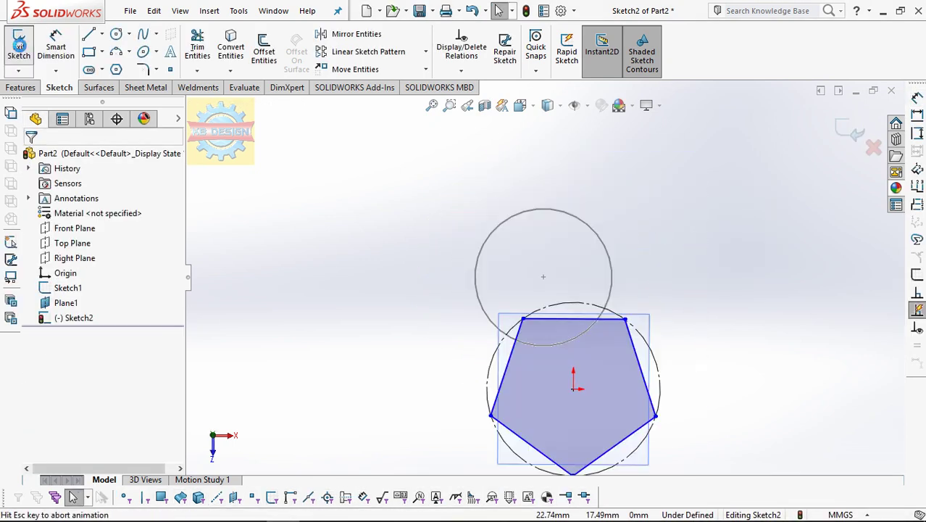
Step: Loft the pentagon and circle profiles together into the rod, Loft1
left_click(19, 87)
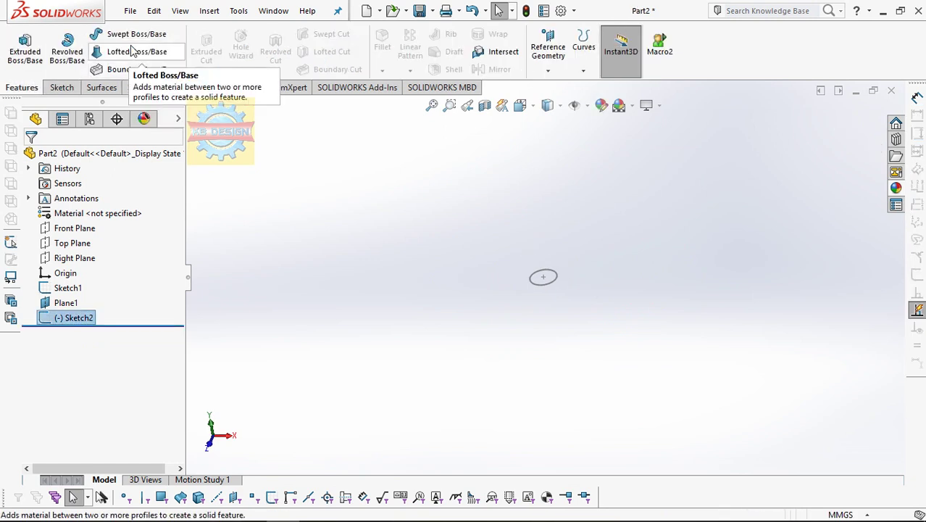
left_click(130, 51)
left_click(554, 281)
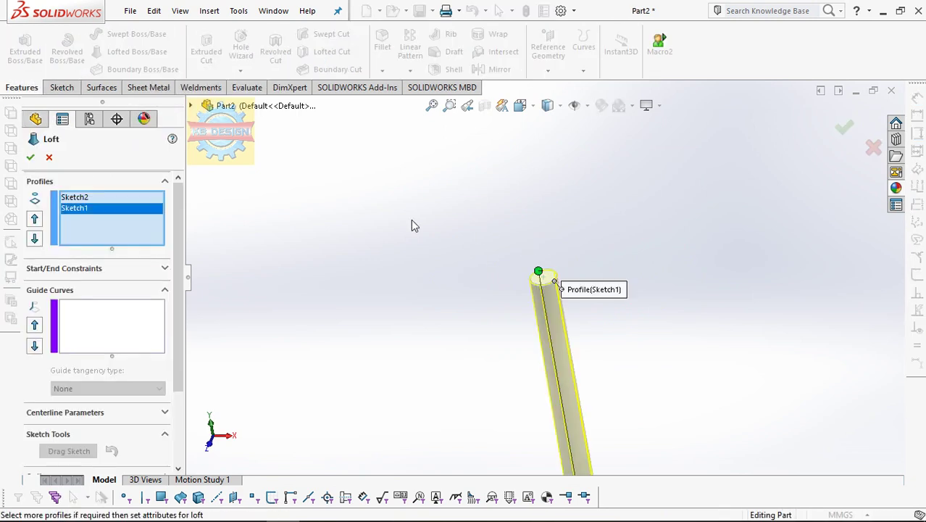
left_click(31, 157)
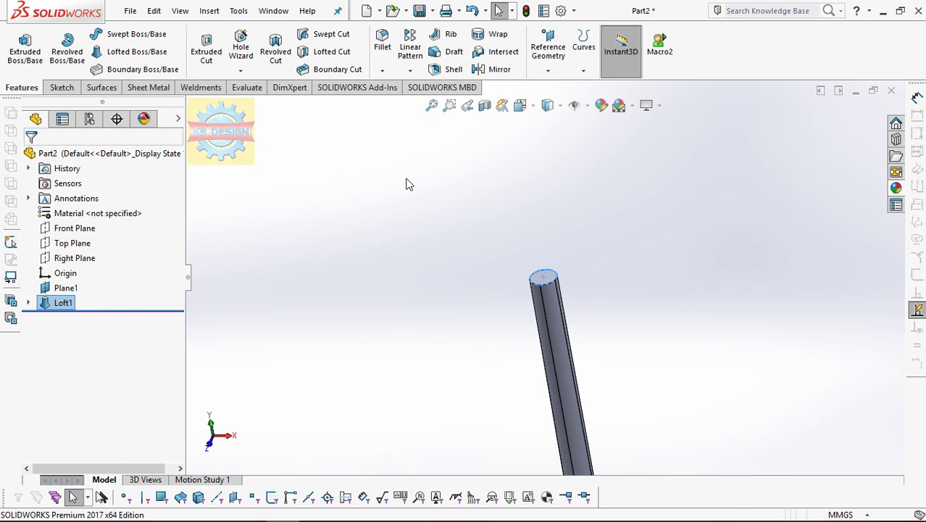
Step: Round the rod's five long edges with a 5 mm fillet
left_click(397, 63)
type("5")
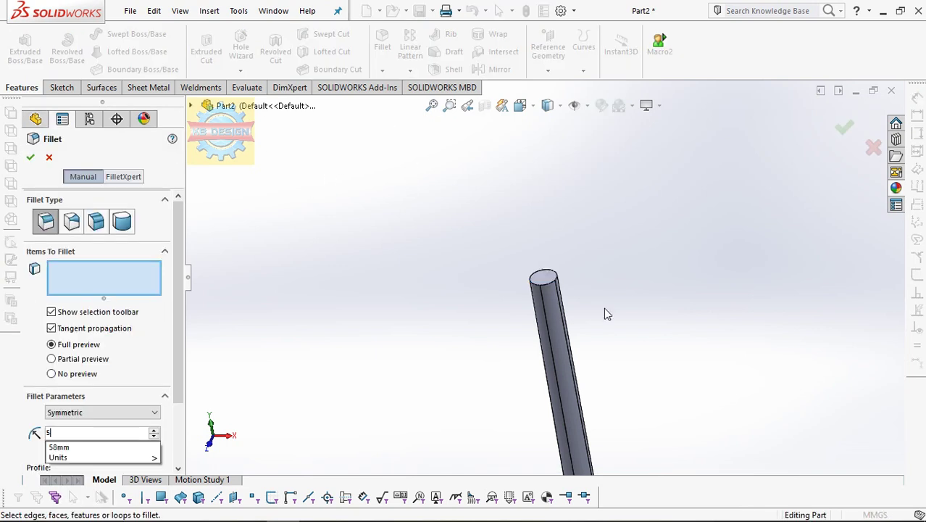
left_click(545, 295)
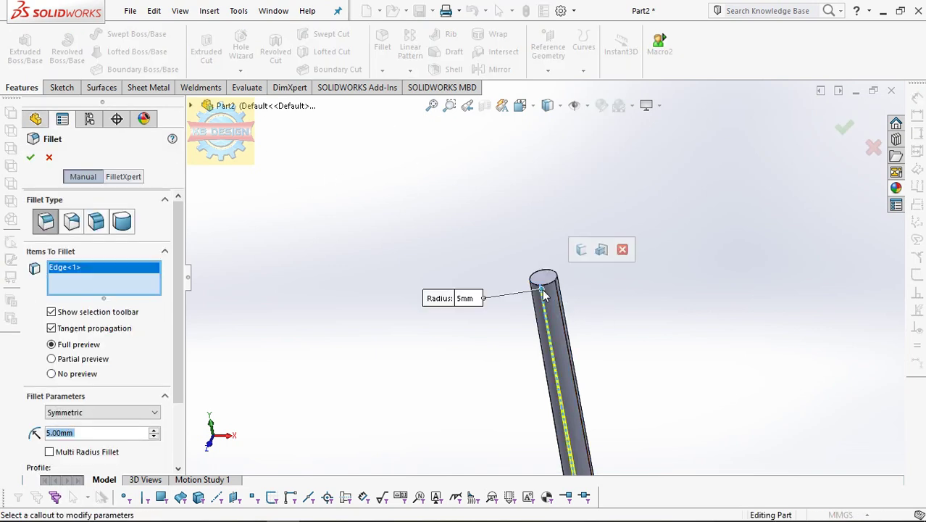
left_click(579, 250)
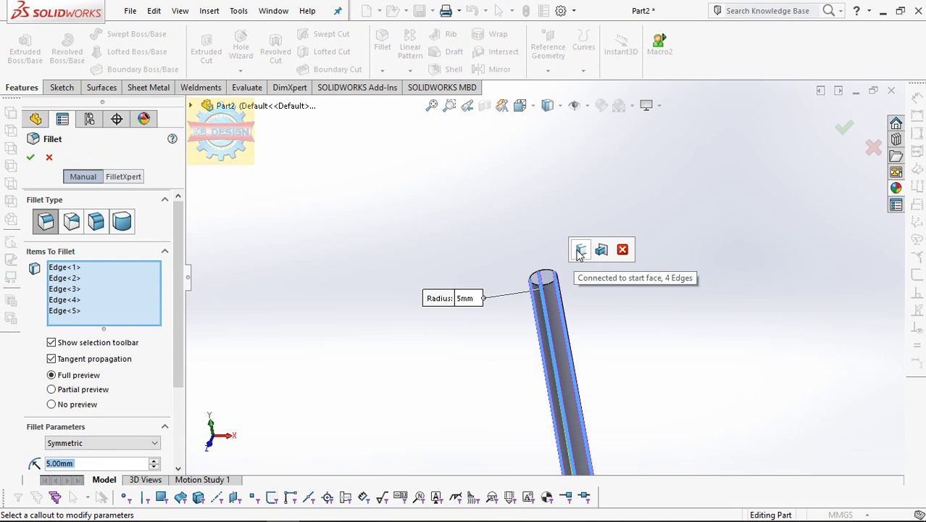
left_click(31, 158)
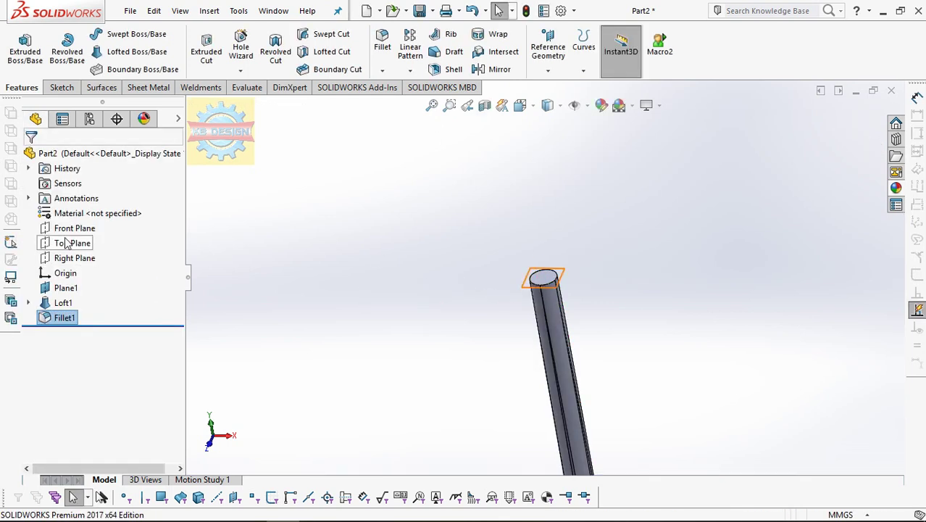
left_click(65, 242)
Step: Start a new sketch and draw a spline running down from the rod's base
left_click(75, 217)
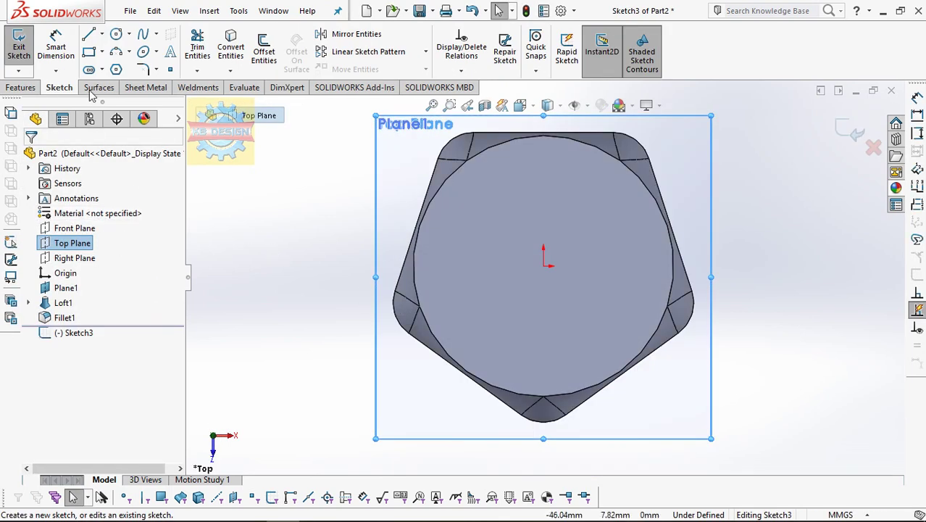
left_click(142, 34)
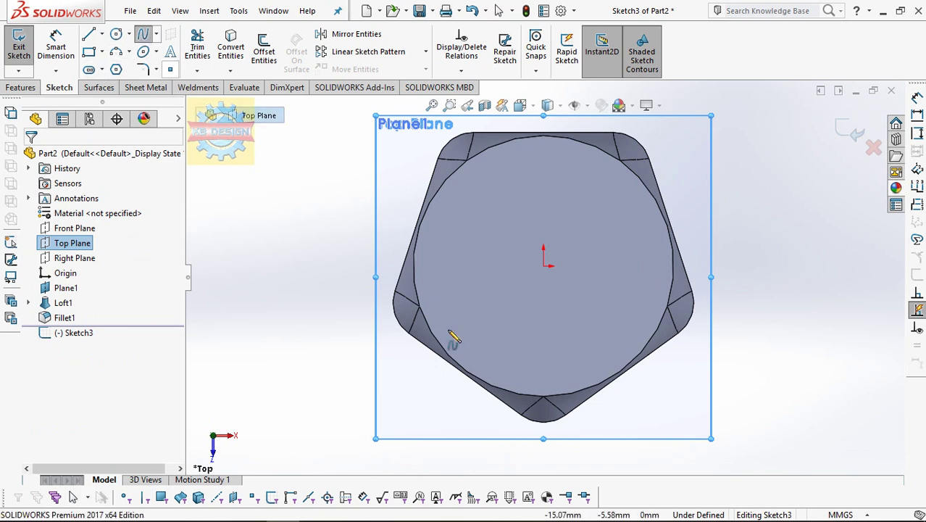
double_click(449, 356)
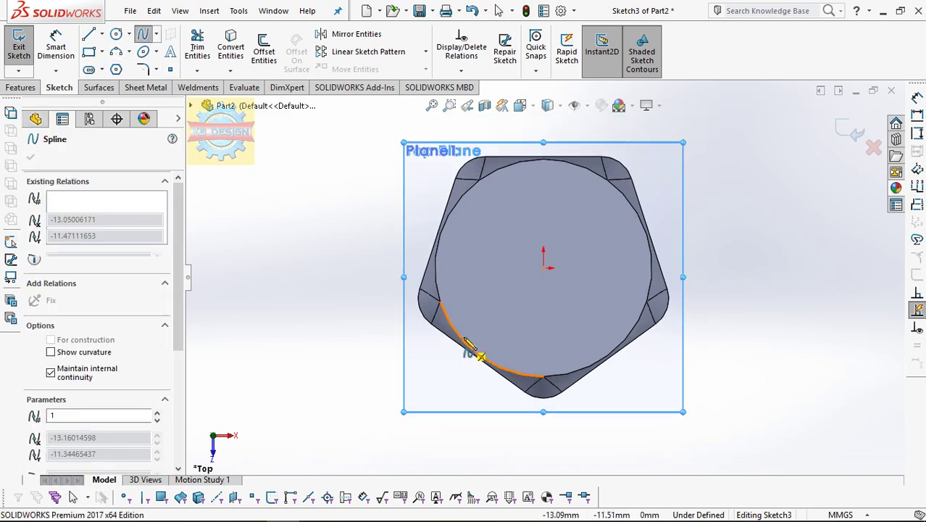
left_click(494, 466)
Step: Dimension the spline endpoints with a 5 mm horizontal offset and 41 mm height
left_click(52, 50)
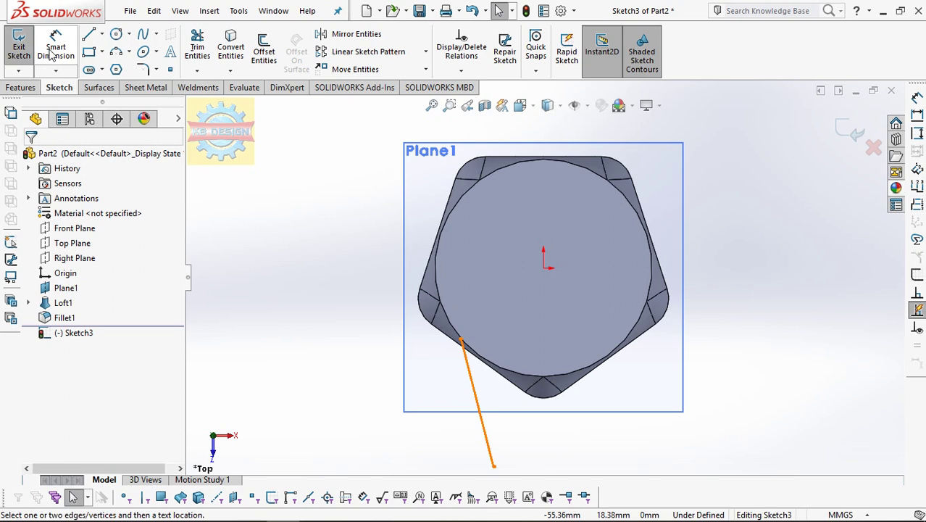
left_click(461, 340)
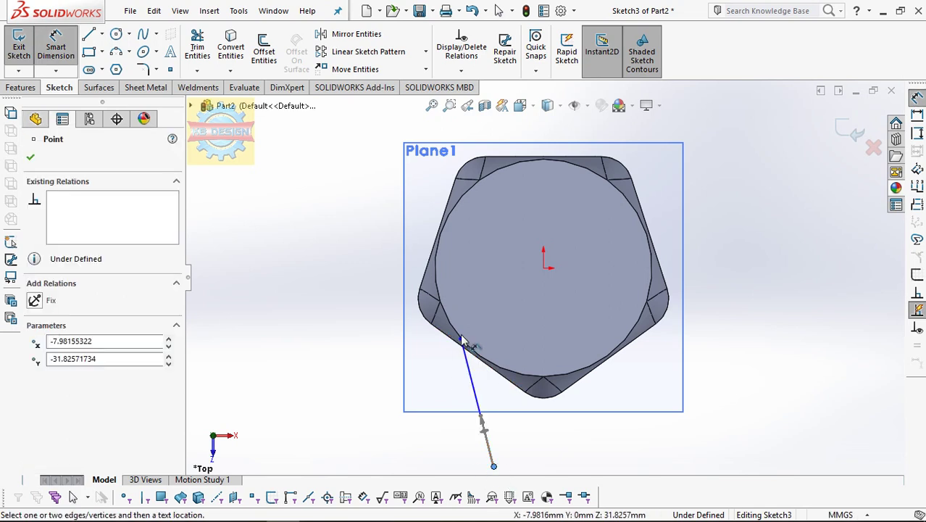
scroll(543, 278, "up", 3)
left_click(495, 439)
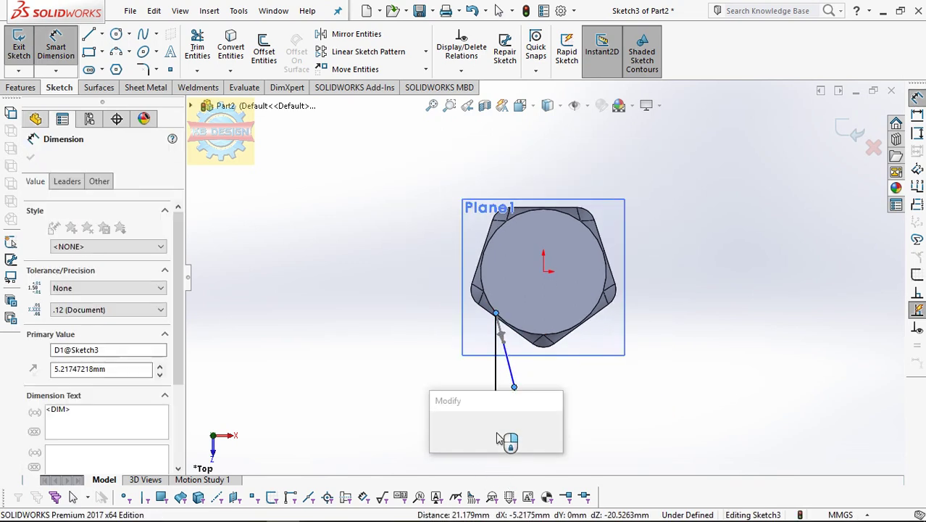
type("5")
key("Return")
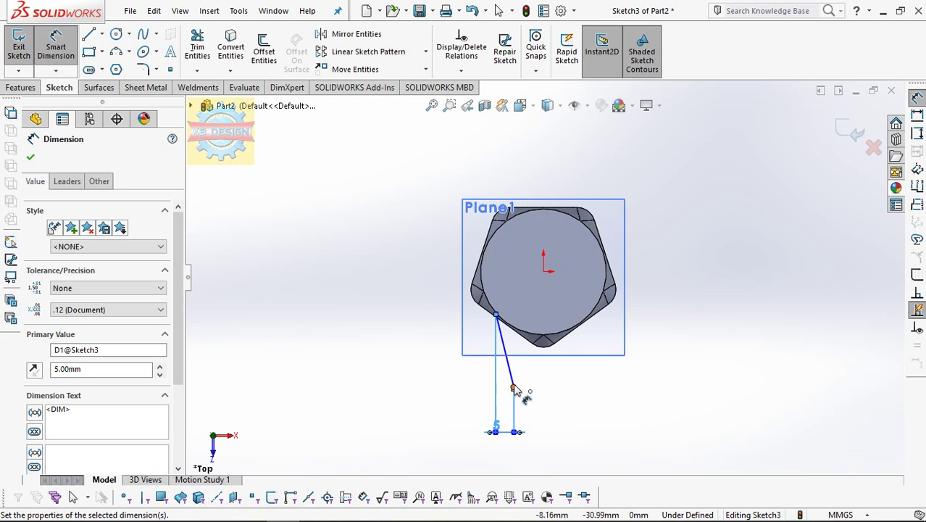
left_click(514, 388)
left_click(495, 313)
left_click(403, 348)
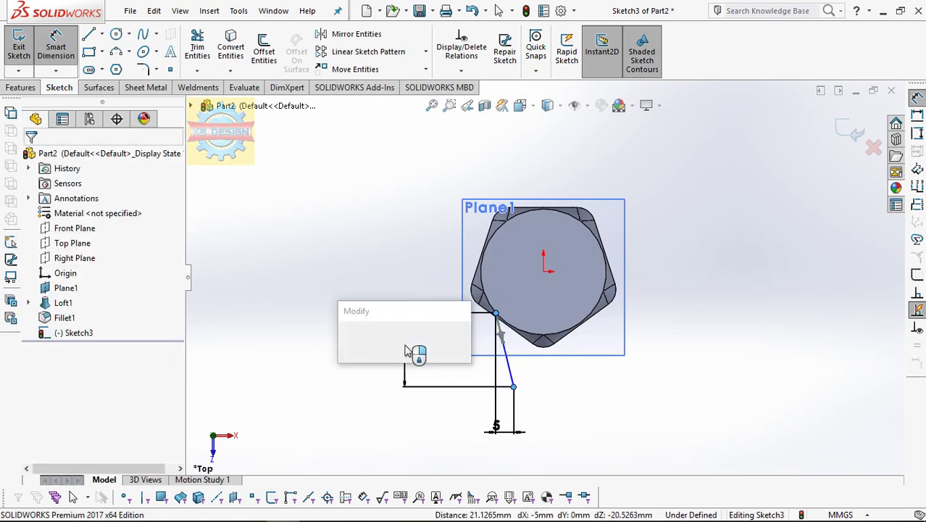
type("41")
key("Return")
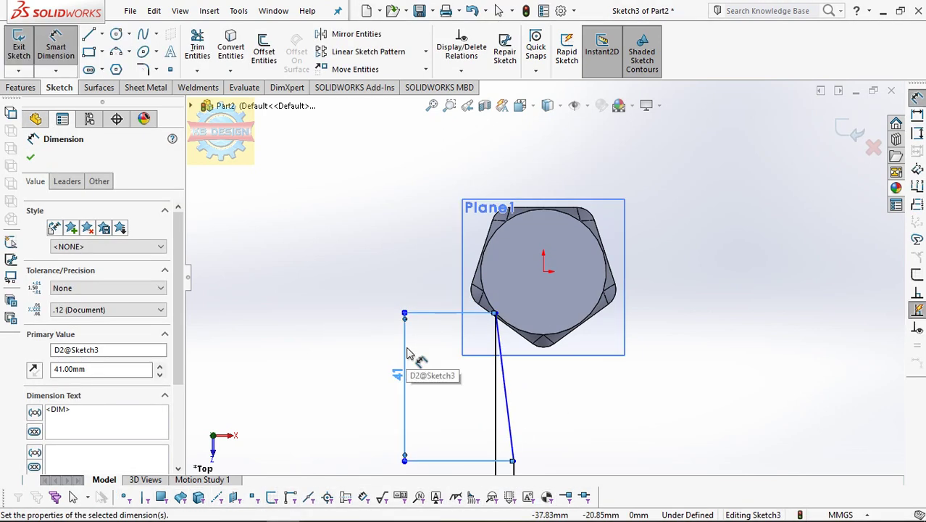
key("Escape")
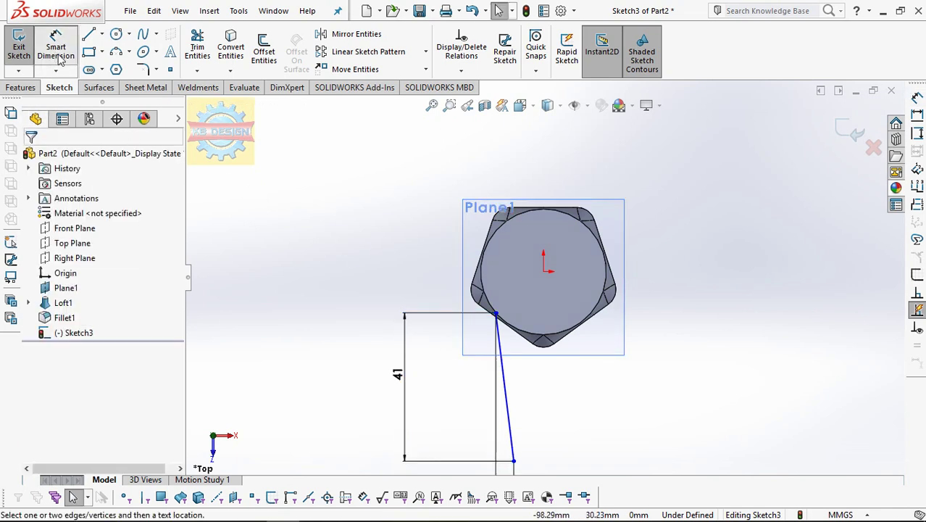
Step: Dimension the spline's top endpoint 10.35 mm from the sketch origin
left_click(497, 315)
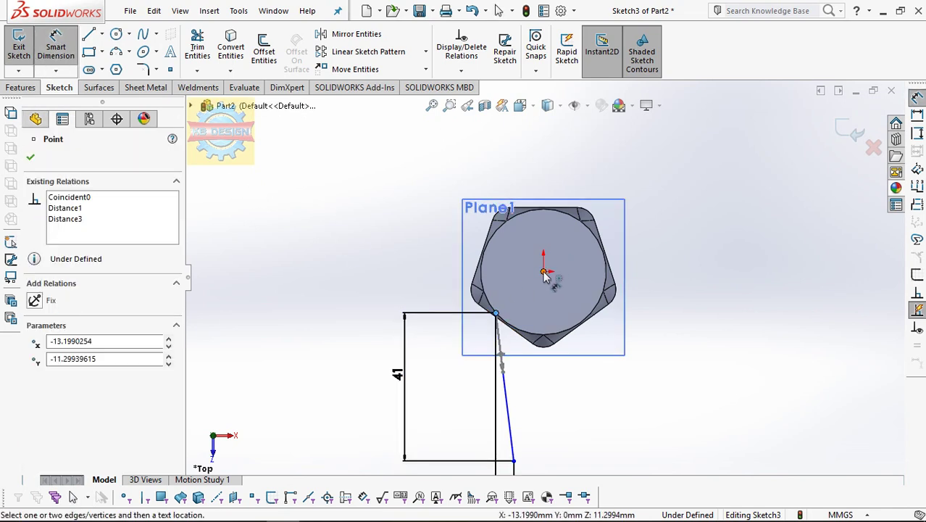
left_click(543, 272)
left_click(533, 186)
type("10")
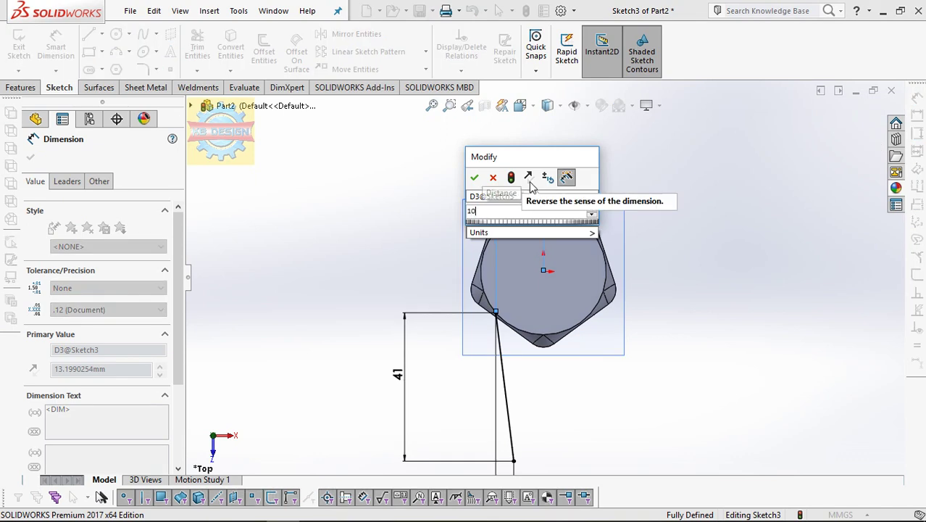
type(".35")
left_click(472, 182)
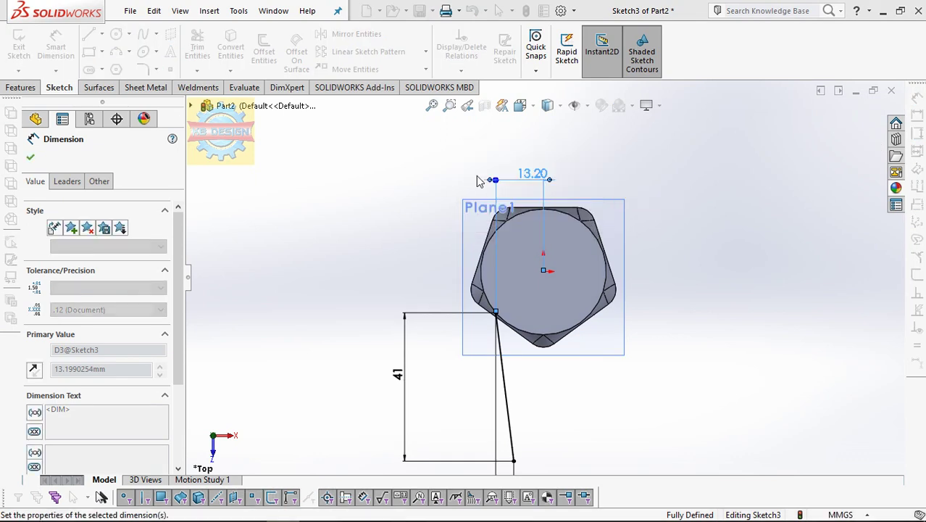
key("Escape")
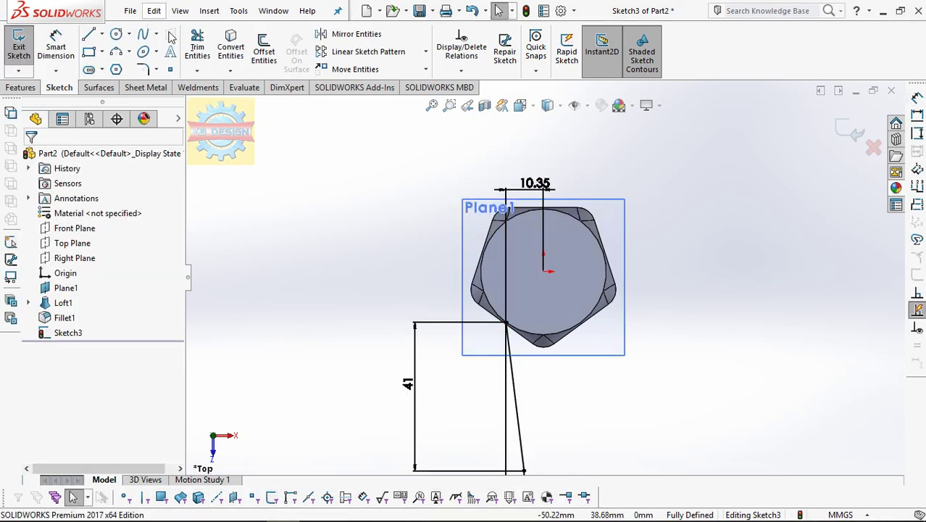
Step: Drag the spline's middle leftward to bulge the curve
left_click(517, 391)
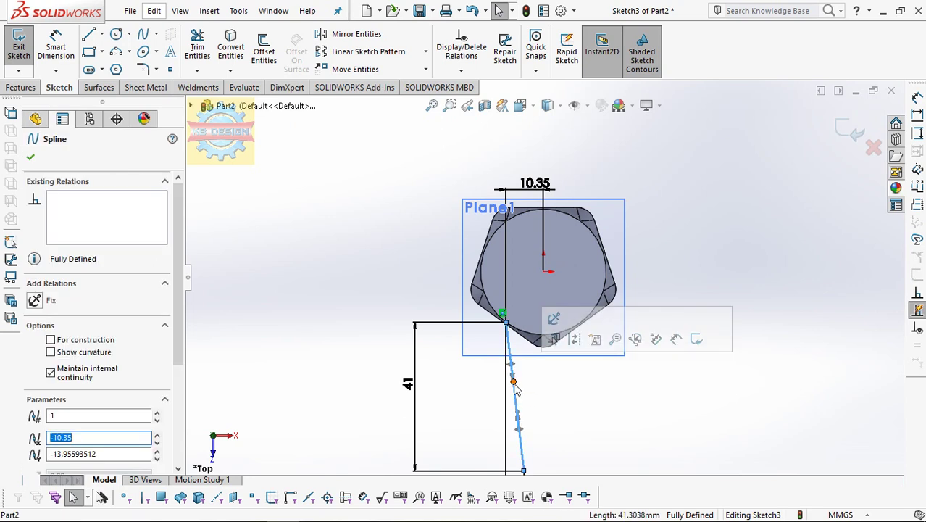
left_click_drag(515, 386, 498, 392)
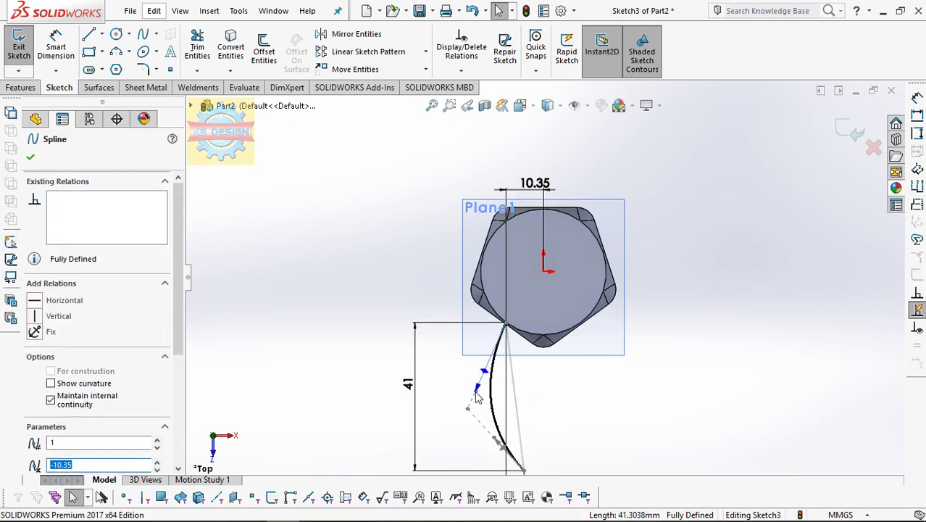
left_click_drag(477, 397, 440, 399)
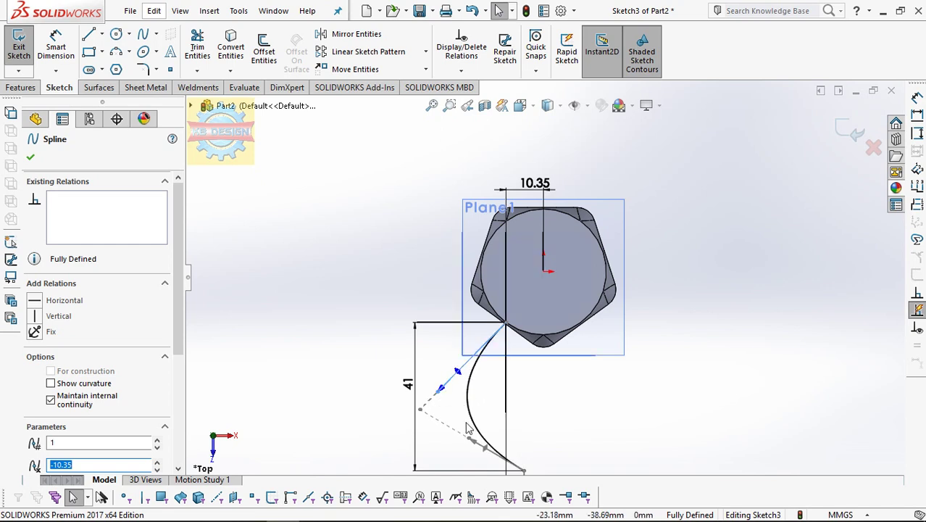
key("Escape")
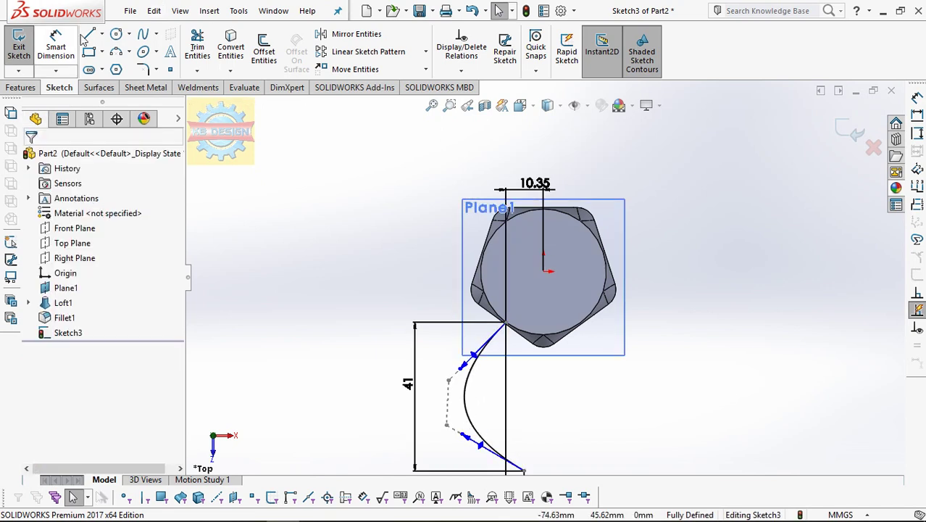
Step: Draw a vertical construction centerline down from the sketch origin
left_click(102, 34)
left_click(116, 66)
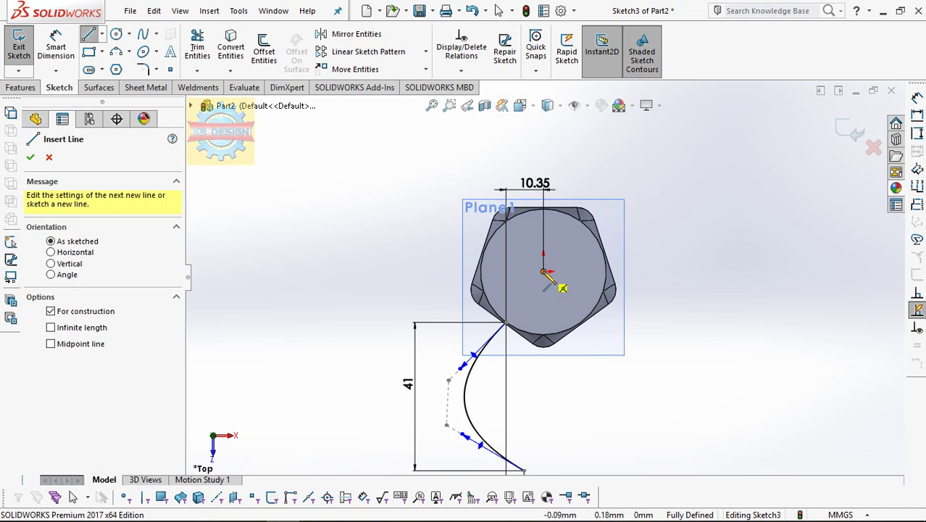
left_click(543, 273)
scroll(543, 279, "up", 2)
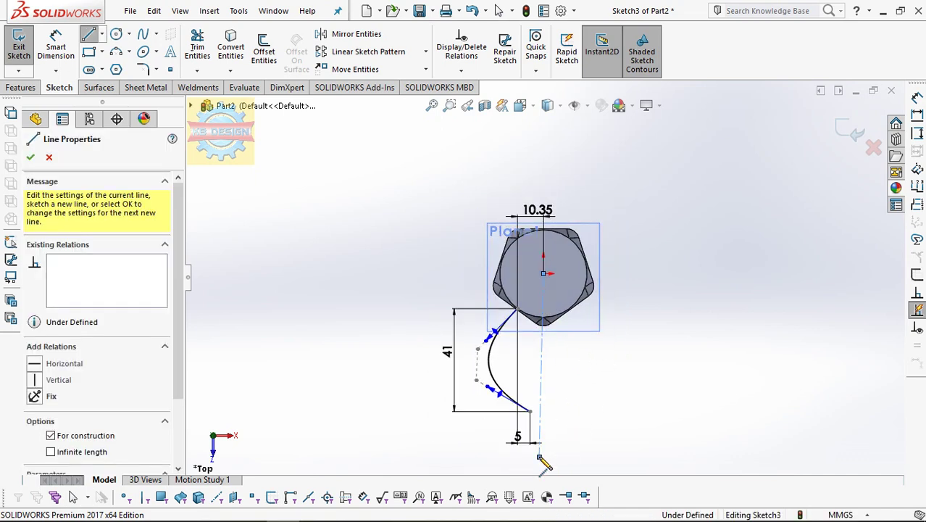
left_click(539, 457)
key("Escape")
left_click(541, 418)
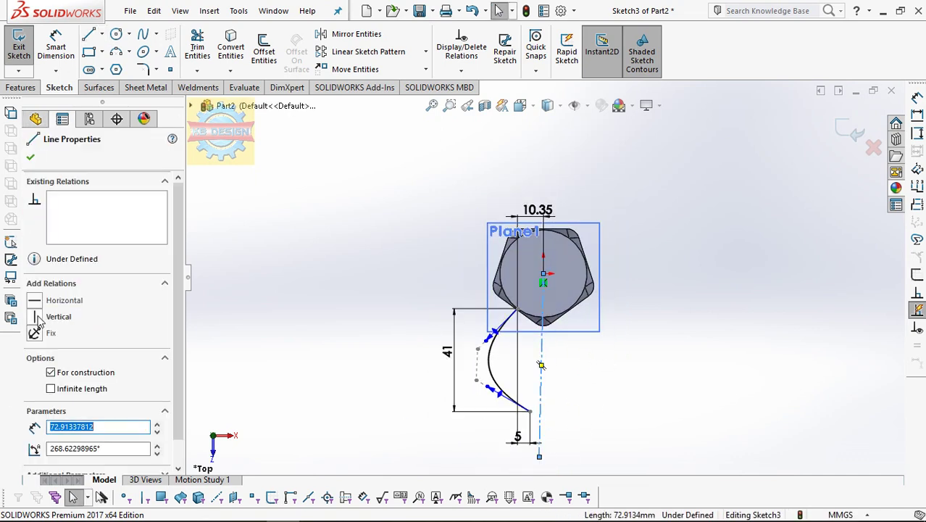
left_click(37, 317)
Step: Set the spline's upper tangent handle to length 61.5 at 37° to the centerline
left_click(58, 46)
left_click(494, 334)
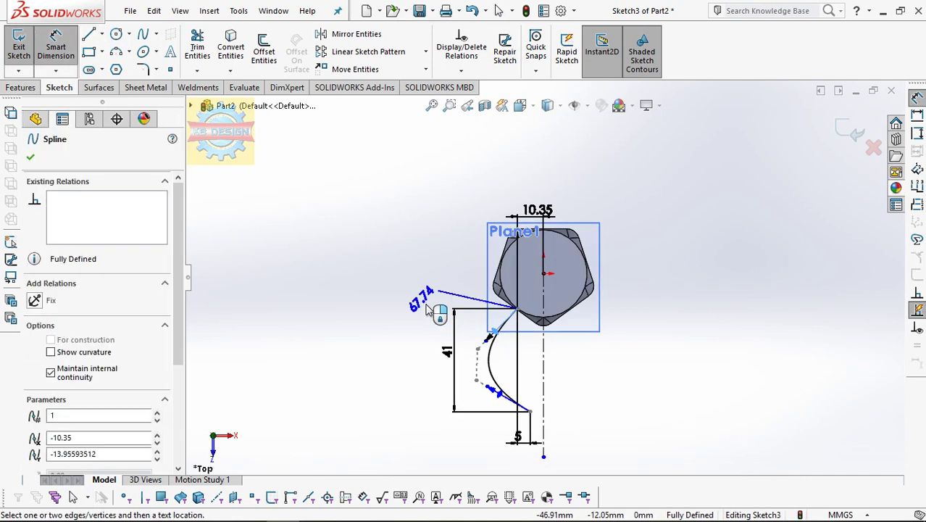
left_click(425, 306)
type("61.5")
left_click(368, 301)
left_click(382, 304)
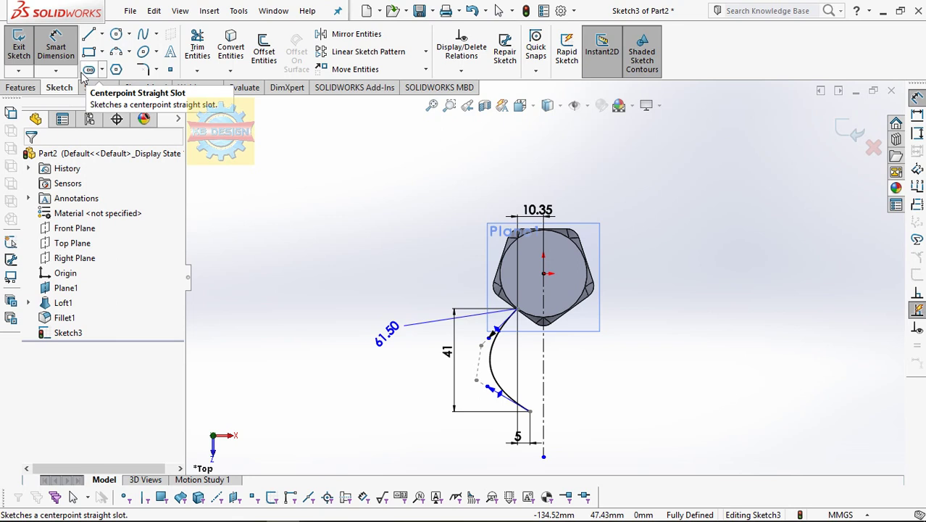
left_click(498, 332)
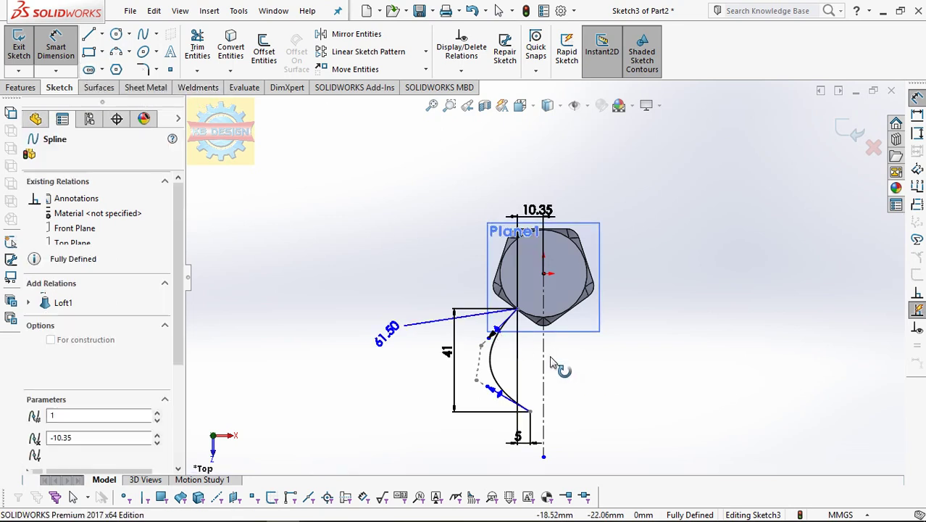
left_click(543, 360)
left_click(530, 355)
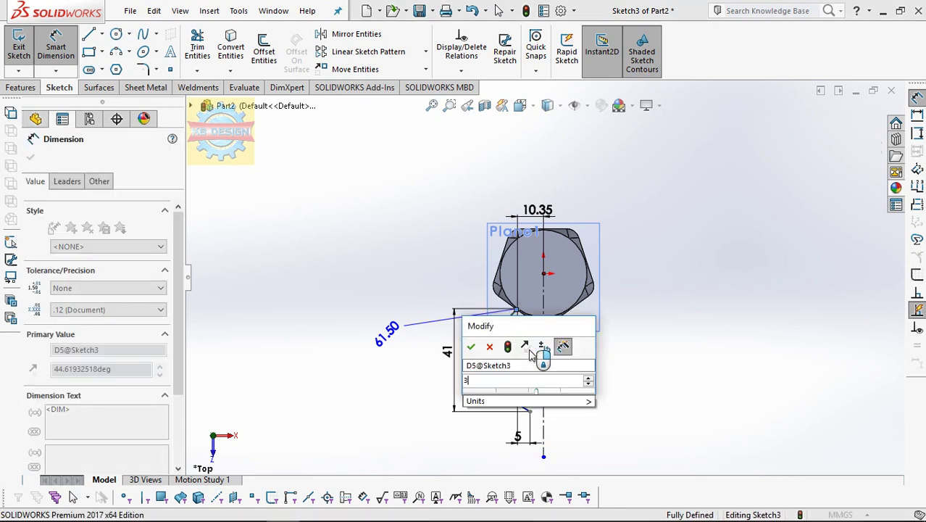
type("37")
key("Return")
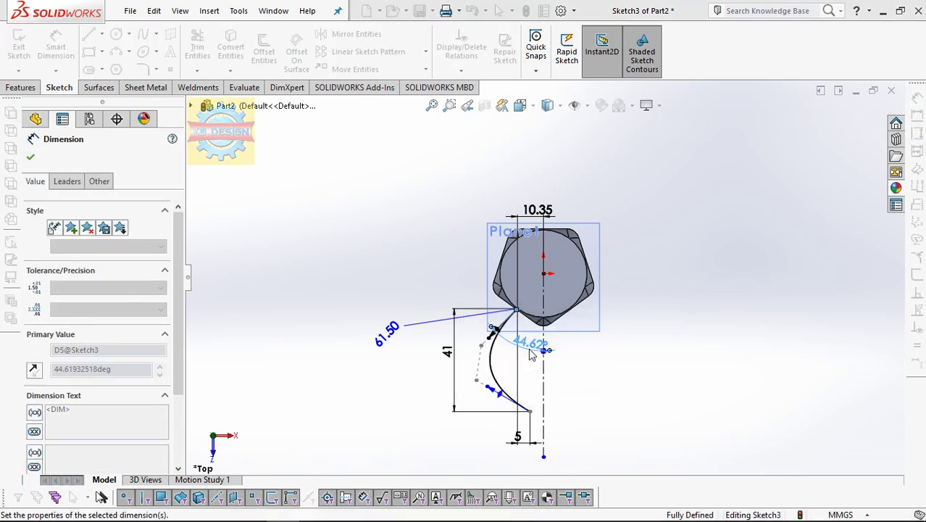
Step: Set the lower tangent handle to length 58 at 55.50° to the centerline, then exit the sketch
left_click(506, 392)
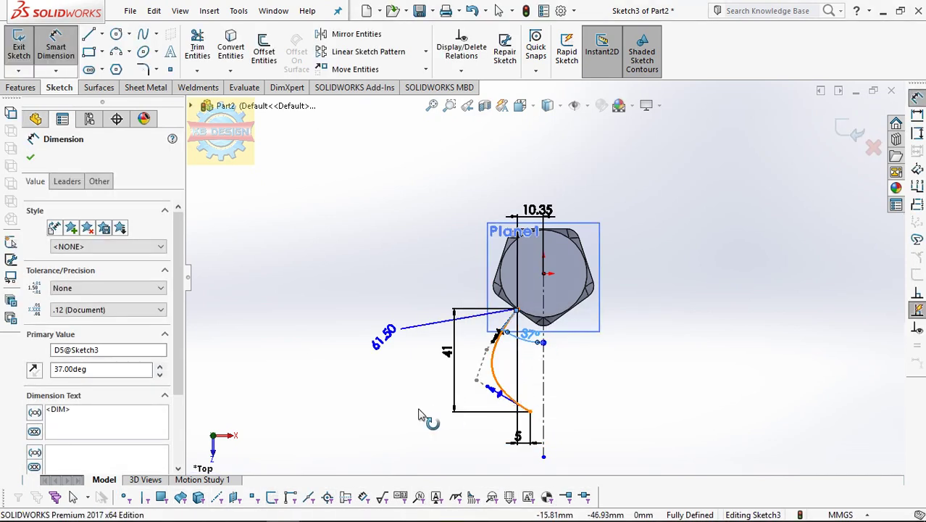
left_click(420, 414)
type("58")
key("Return")
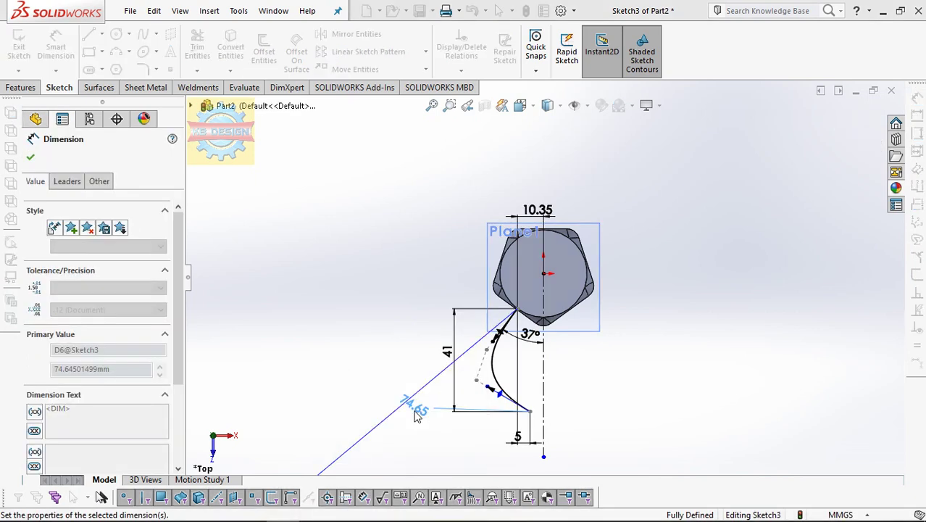
left_click(520, 411)
left_click(543, 391)
left_click(532, 389)
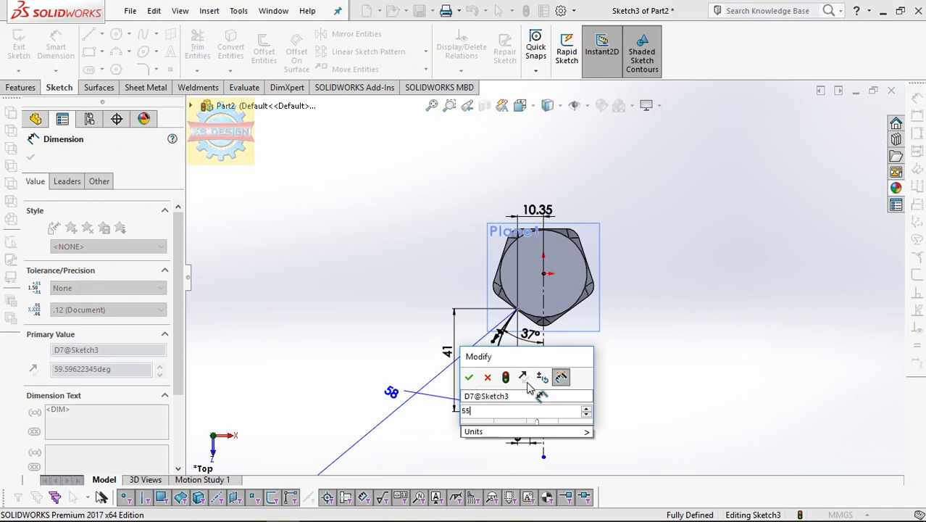
type("55.5")
key("Return")
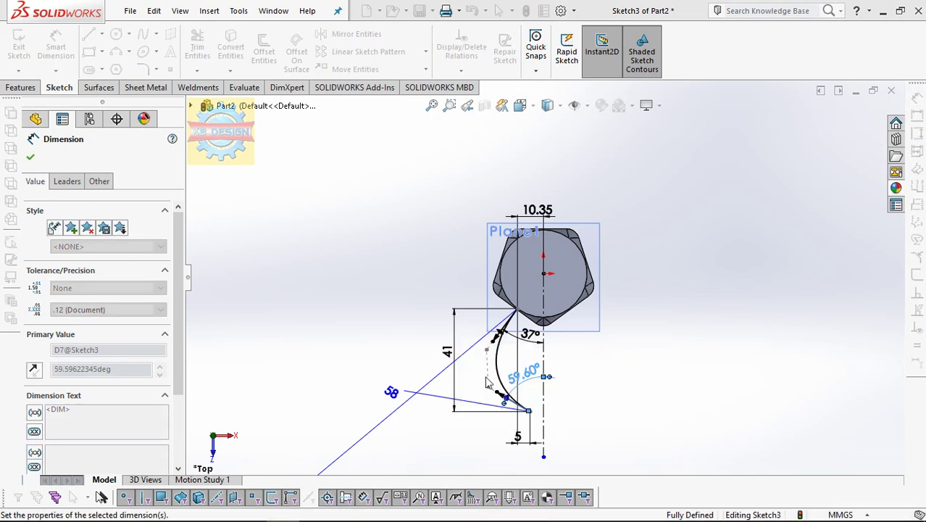
key("Escape")
scroll(560, 390, "down", 1)
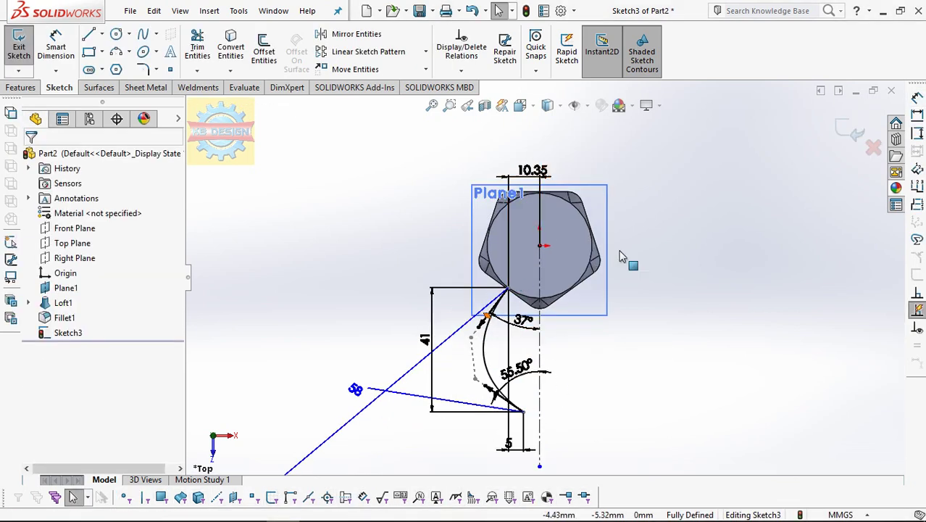
left_click(19, 45)
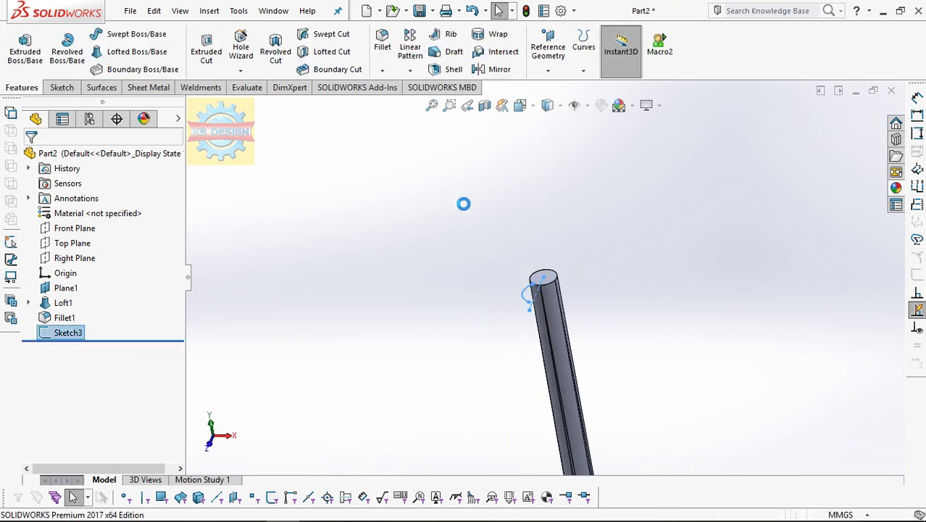
Step: Reopen Sketch3 in top view and draw a horizontal centerline across the profile
left_click(62, 87)
left_click(20, 45)
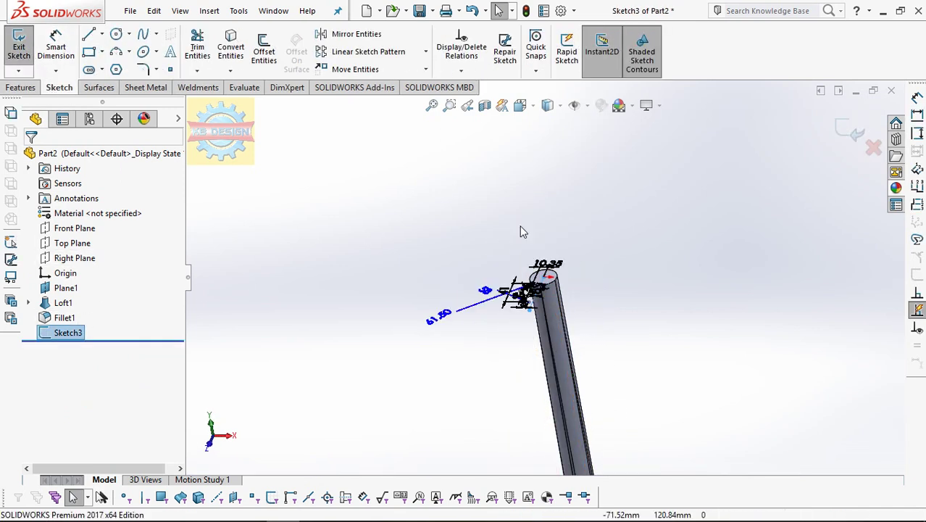
key("space")
left_click(547, 221)
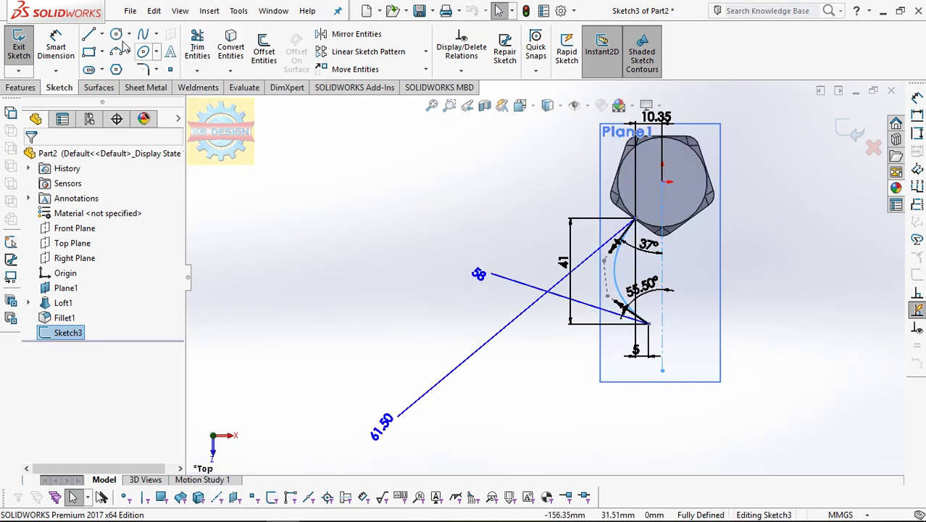
left_click(102, 34)
left_click(119, 66)
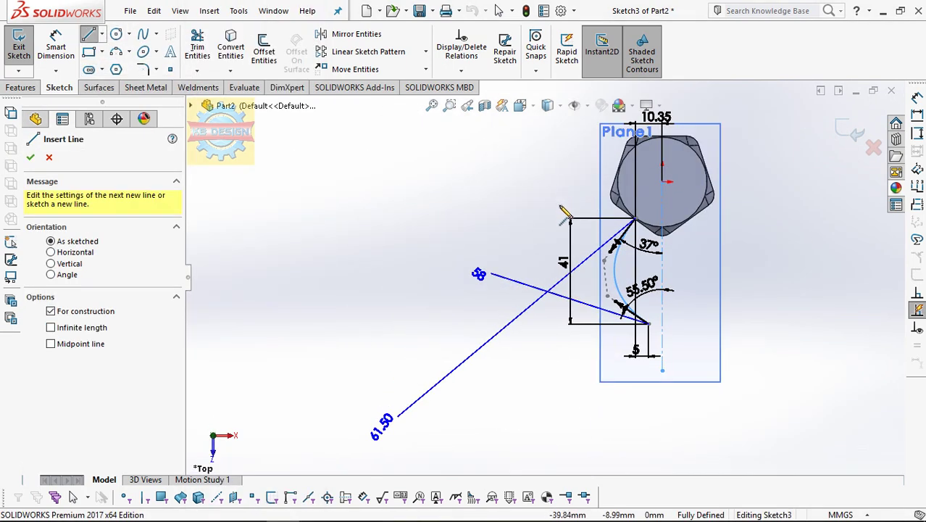
left_click(560, 205)
double_click(734, 205)
Step: Trim the spline back to the centerline, accepting loss of its relations and dimensions
left_click(197, 70)
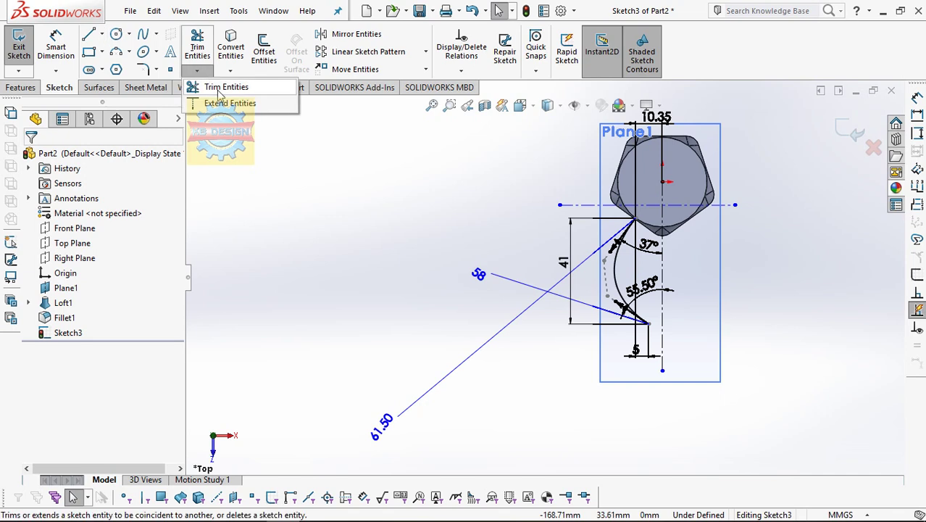
left_click(210, 85)
left_click(629, 239)
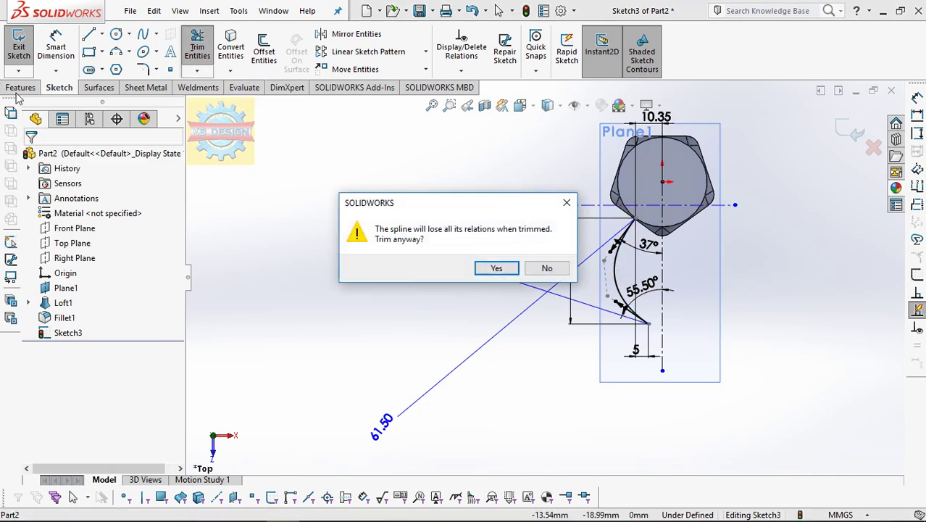
left_click(484, 268)
left_click(496, 269)
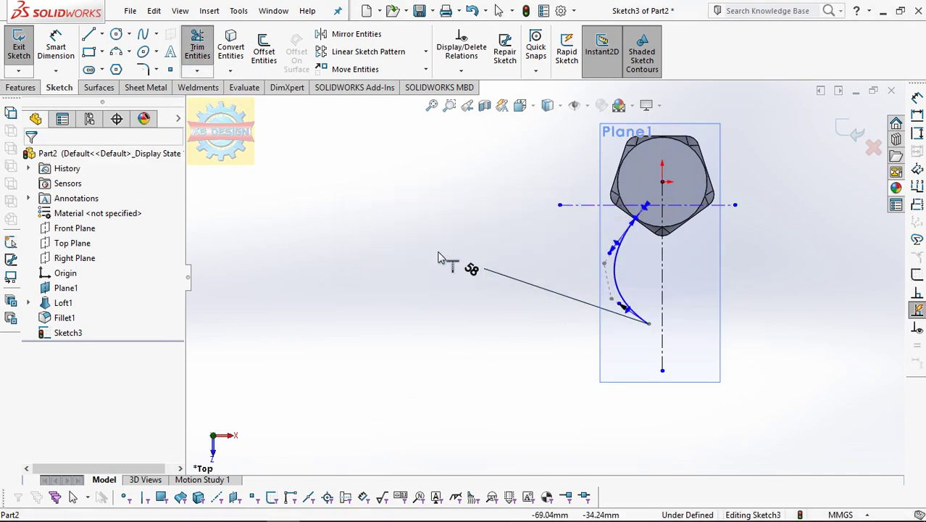
left_click(19, 47)
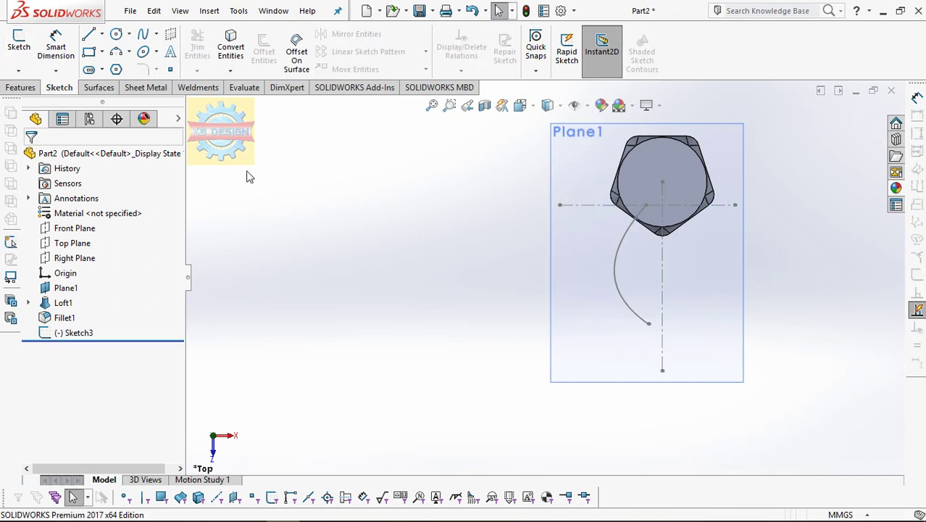
Step: Extrude the trimmed Sketch3 curve 600 mm in the reversed direction as a surface
left_click(94, 87)
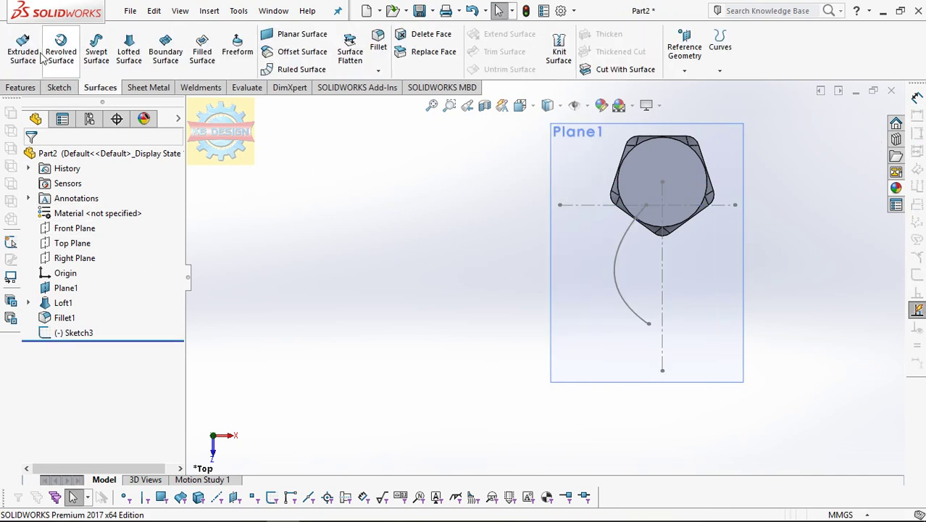
left_click(23, 49)
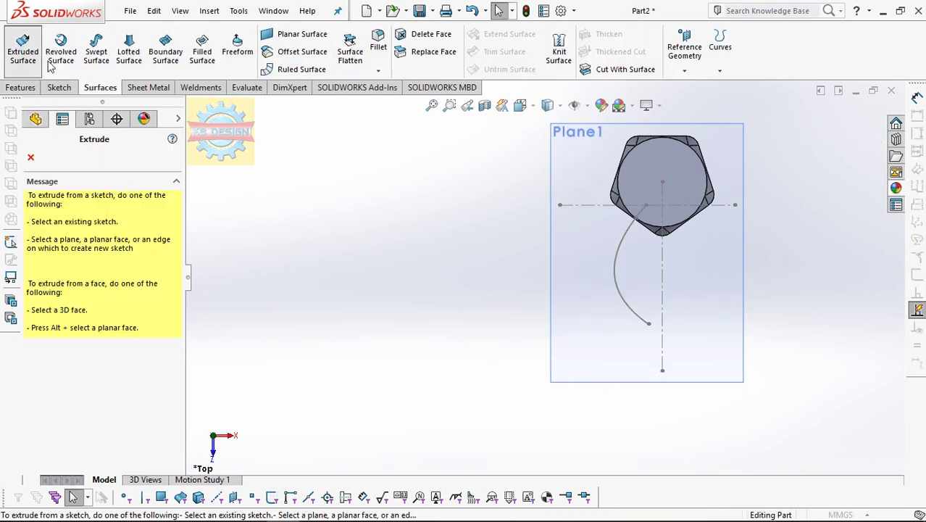
left_click(615, 255)
type("600")
key("Return")
scroll(542, 282, "up", 4)
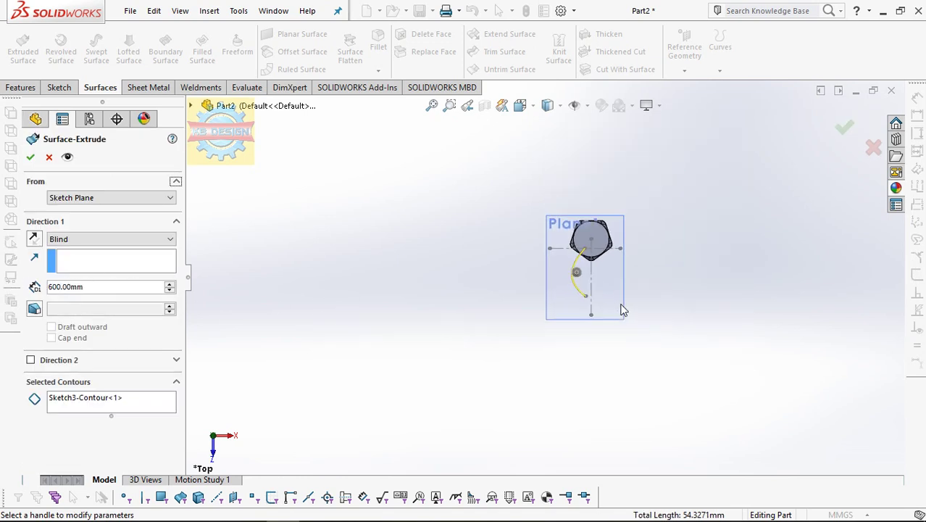
middle_click_drag(621, 310, 614, 217)
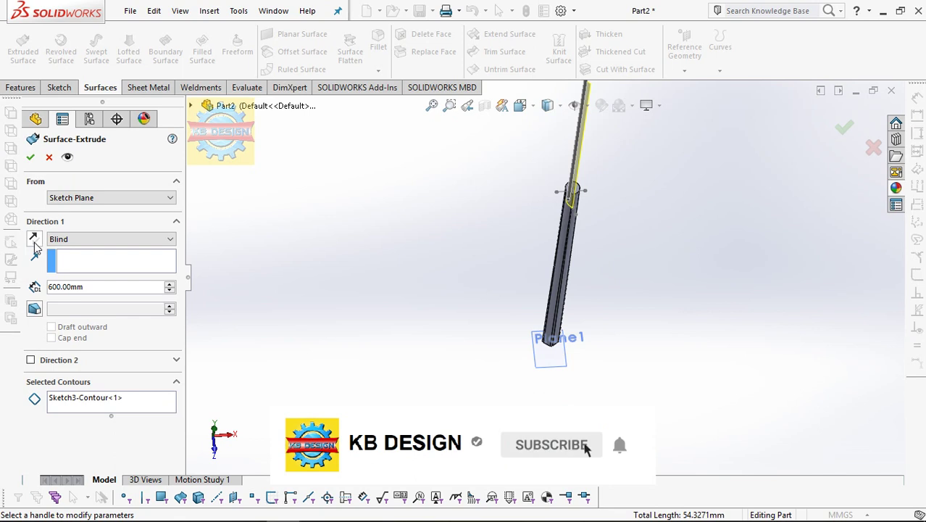
left_click(33, 238)
left_click(32, 158)
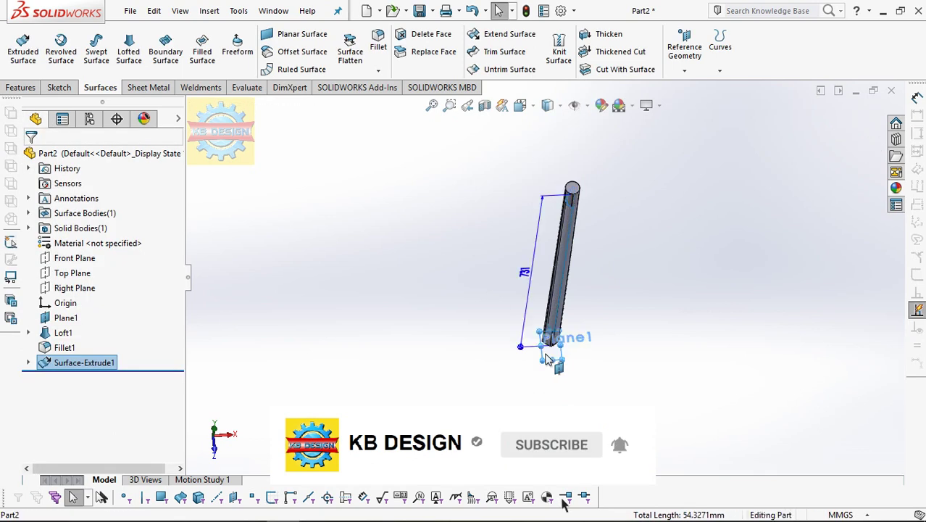
left_click(558, 341)
left_click(620, 328)
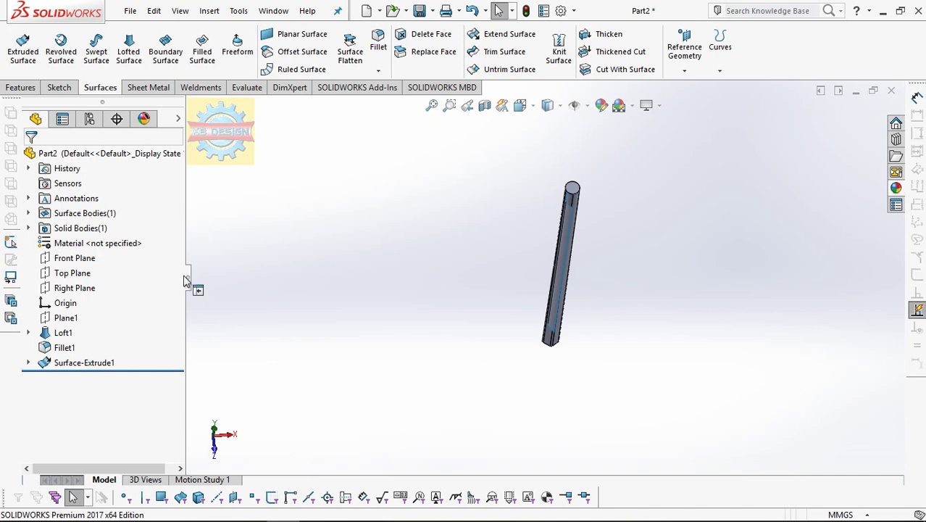
Step: Start Sketch4 on the Right Plane, viewed from the back, and draw a three-segment line profile
left_click(86, 288)
left_click(101, 265)
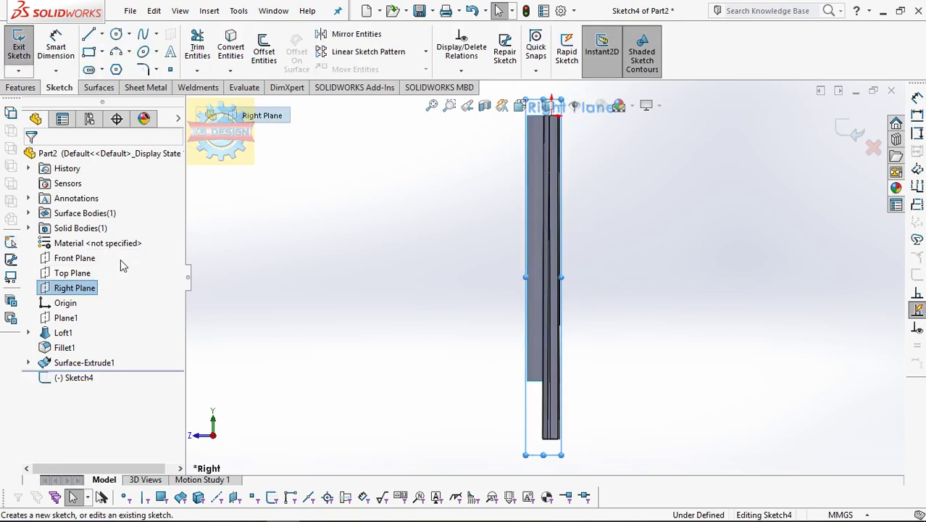
key("ctrl+8")
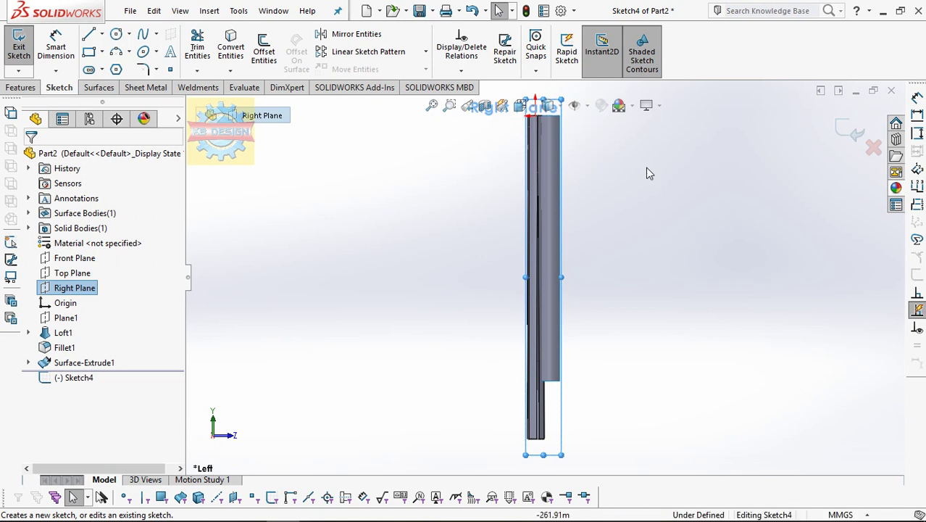
left_click(89, 35)
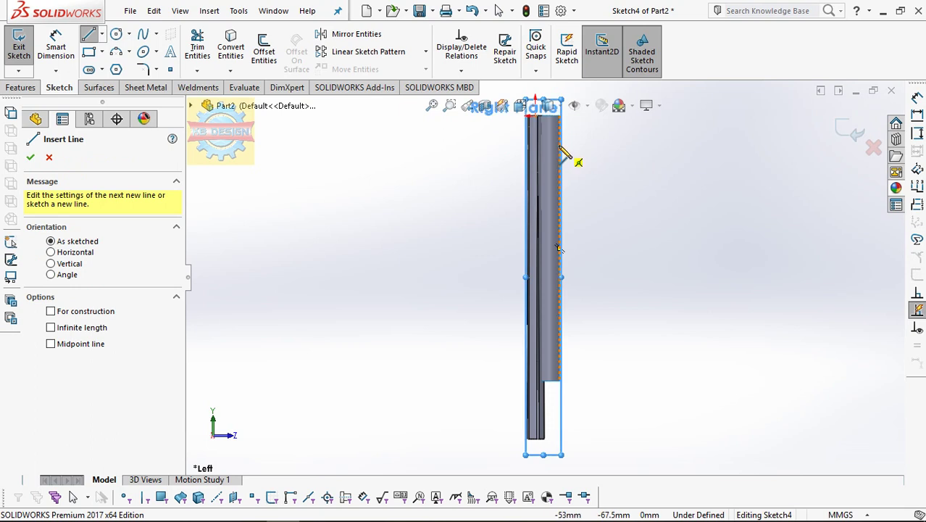
left_click(560, 382)
scroll(558, 392, "down", 2)
scroll(537, 369, "down", 1)
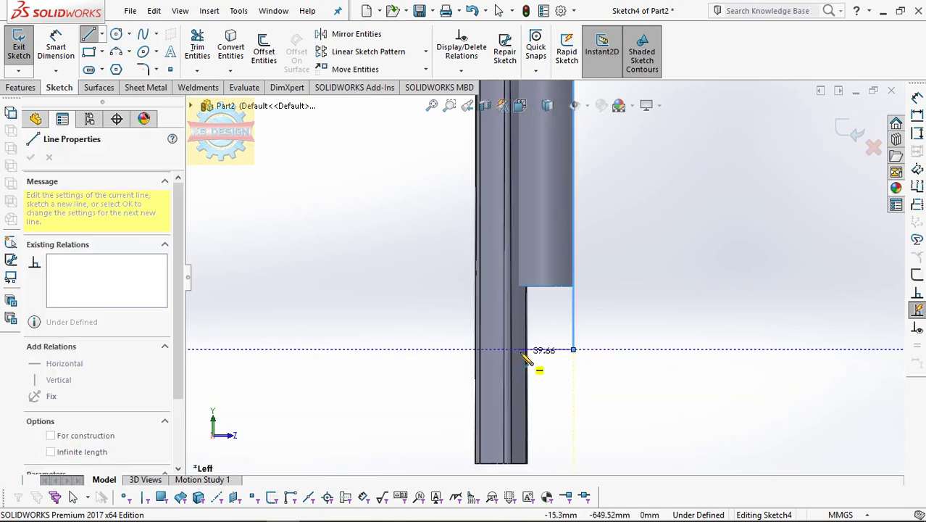
left_click(523, 351)
scroll(548, 319, "down", 1)
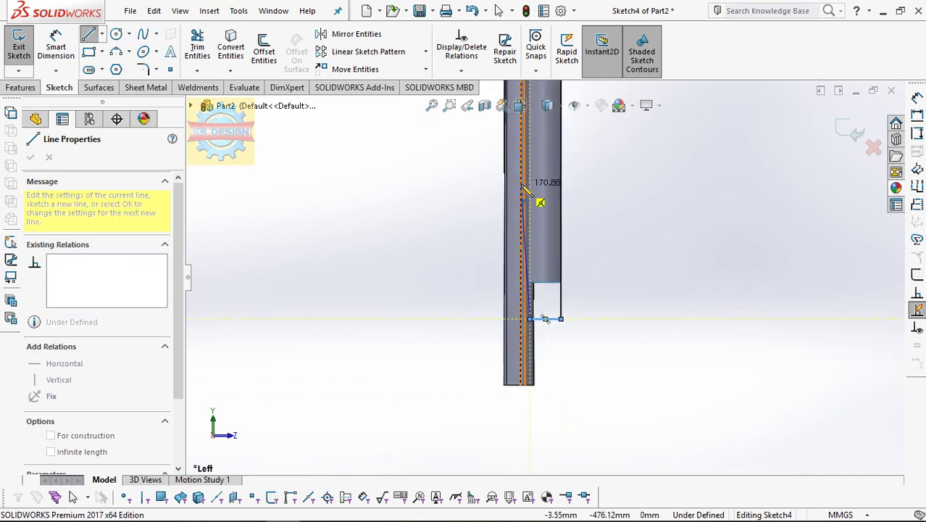
scroll(555, 217, "down", 2)
left_click(558, 181)
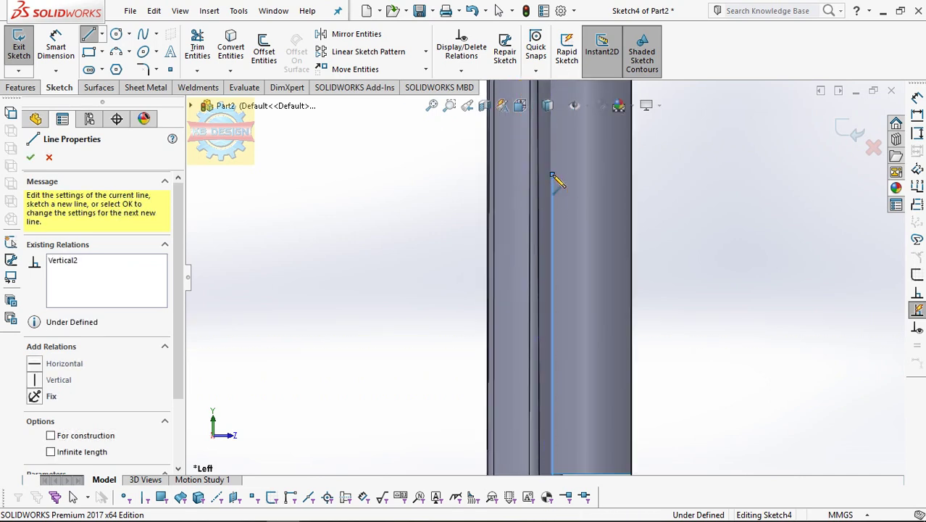
key("Escape")
scroll(561, 189, "up", 3)
scroll(533, 355, "down", 4)
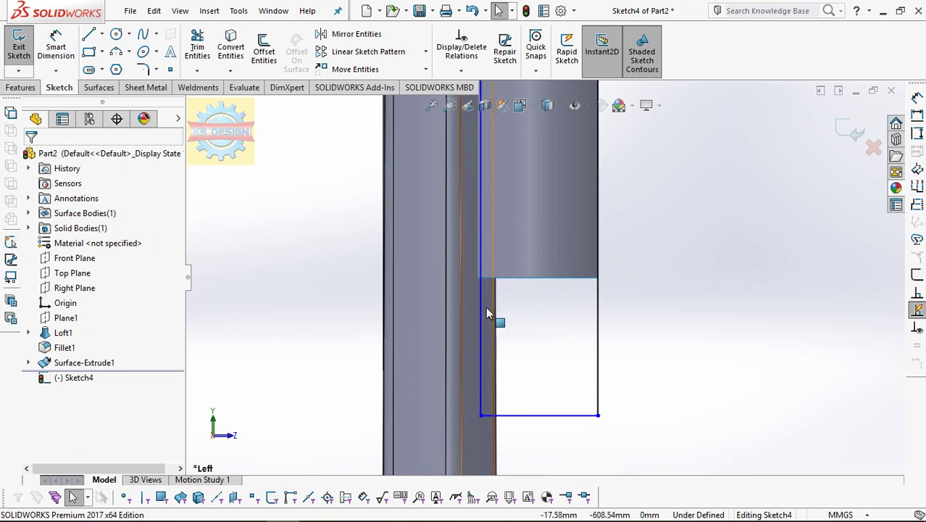
Step: Dimension the sketch point 413 mm vertically from the origin
left_click(478, 415)
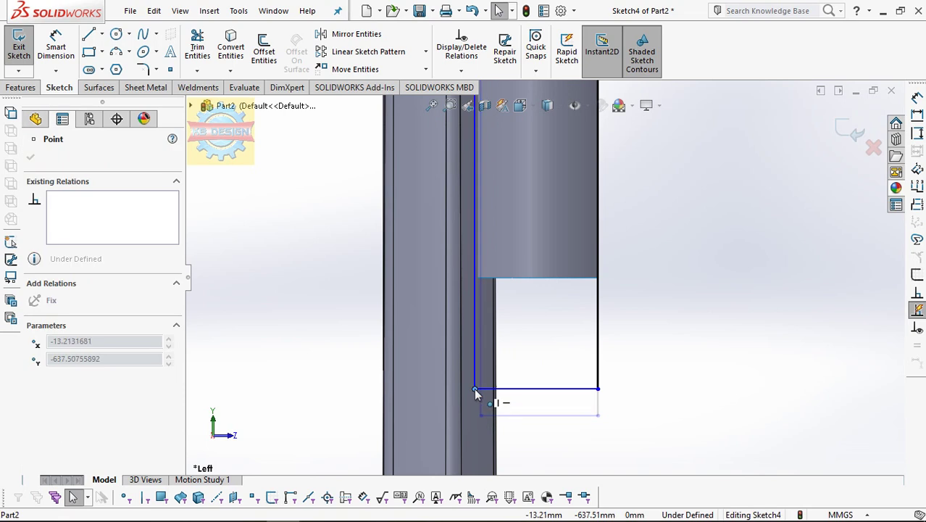
scroll(478, 327, "up", 4)
scroll(550, 148, "up", 3)
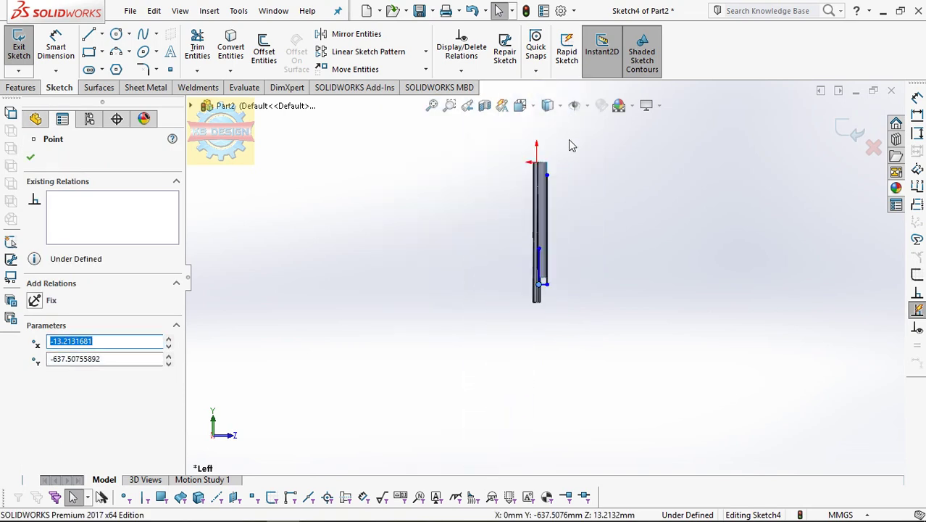
scroll(571, 160, "down", 1)
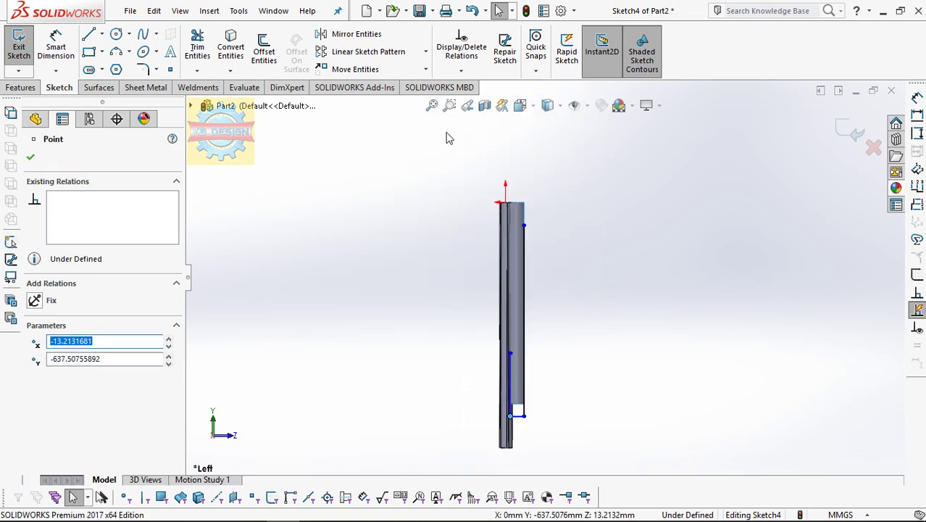
left_click(51, 65)
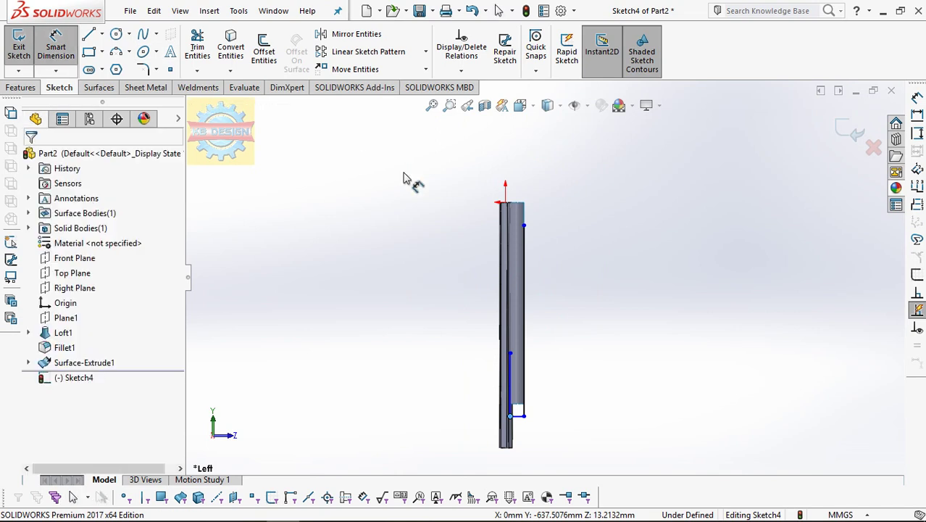
left_click(506, 204)
left_click(512, 354)
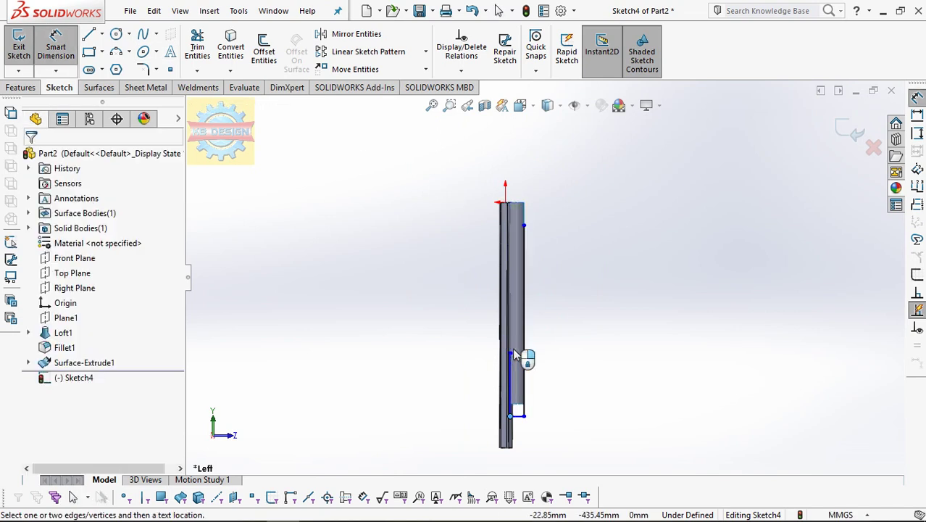
left_click(512, 353)
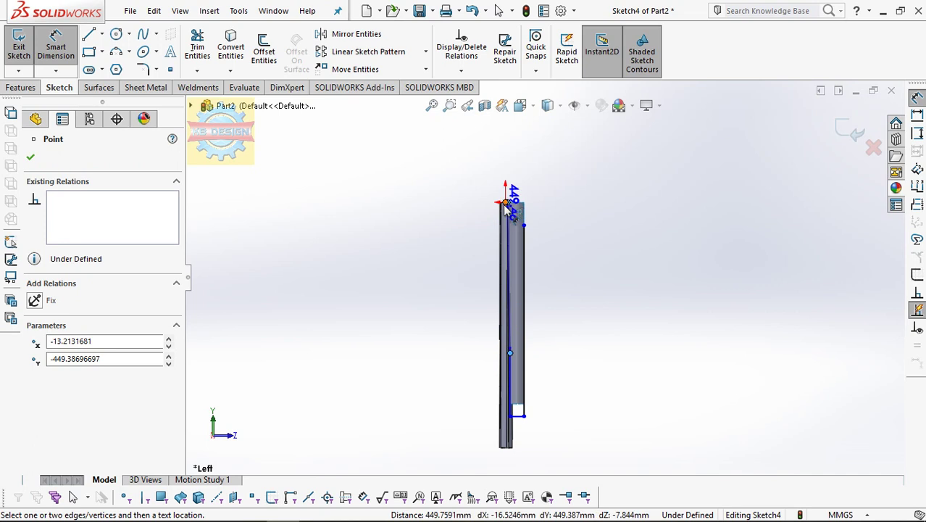
left_click(451, 218)
type("413")
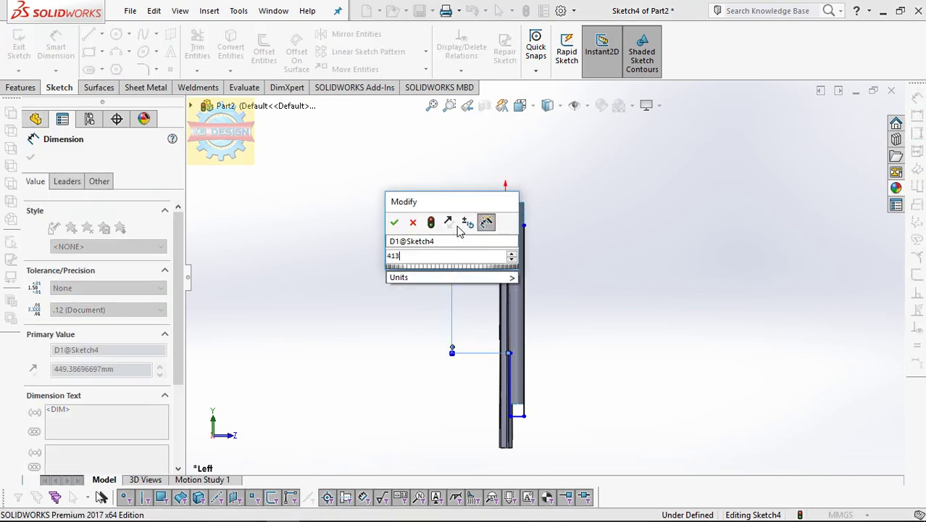
key("Return")
key("Escape")
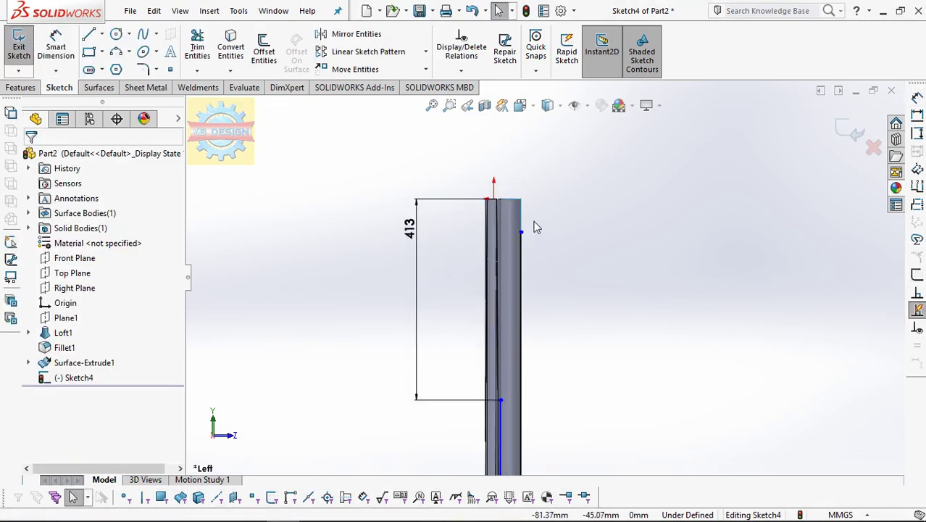
Step: Dimension a point on the tube's edge 63 mm below the tube top
left_click(58, 43)
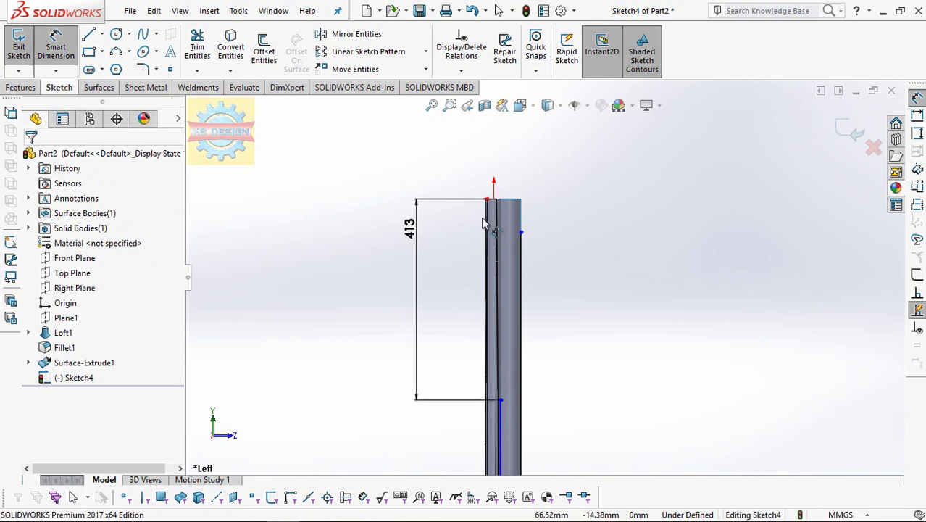
left_click(521, 233)
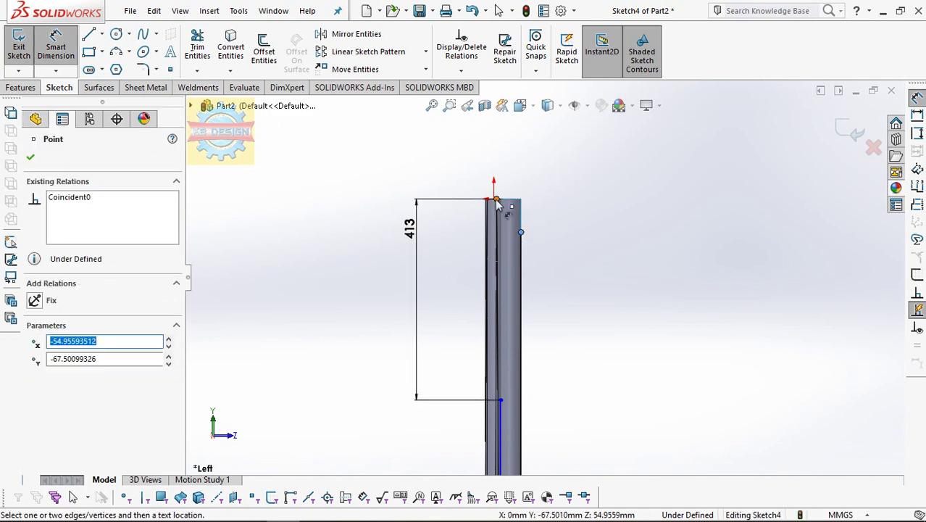
left_click(497, 203)
left_click(540, 206)
type("63")
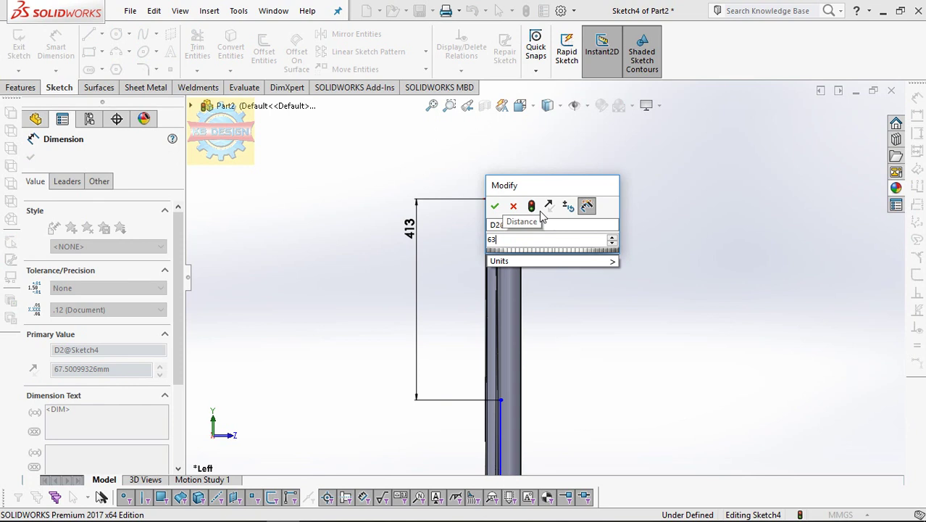
key("Return")
key("Escape")
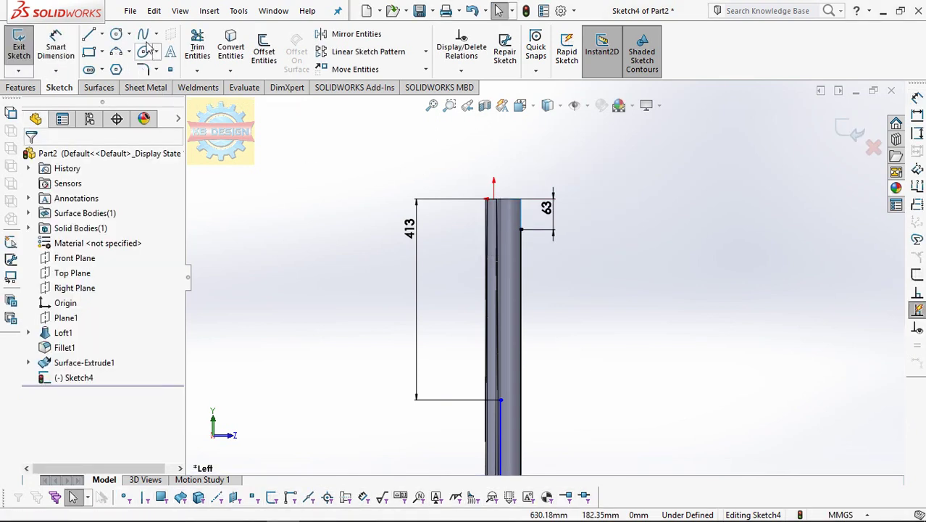
Step: Draw a gently curved spline from the 63 point down to the base of the 413 dimension
left_click(522, 230)
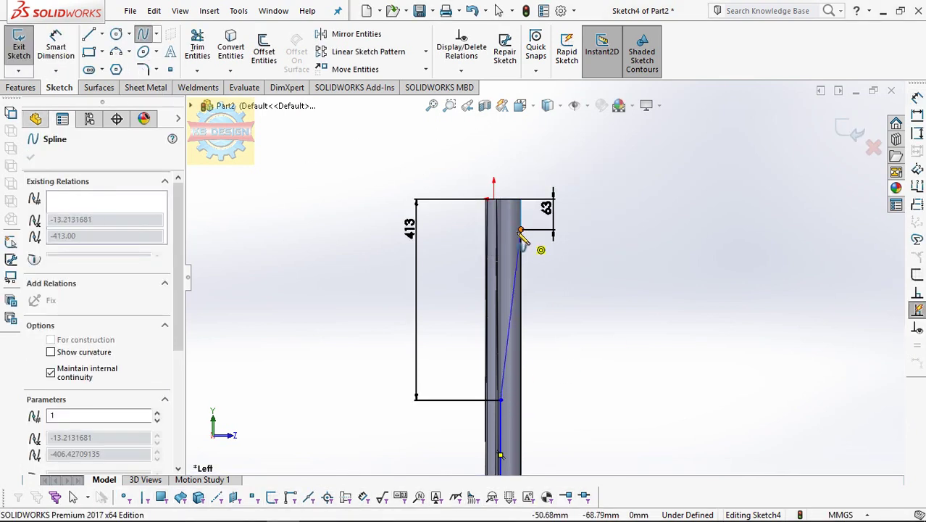
double_click(500, 399)
left_click_drag(508, 355, 516, 275)
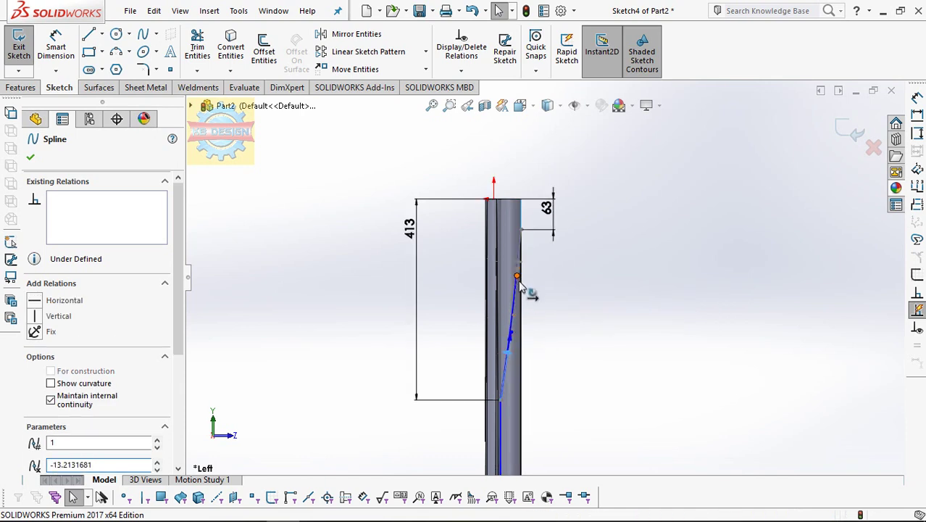
left_click(567, 314)
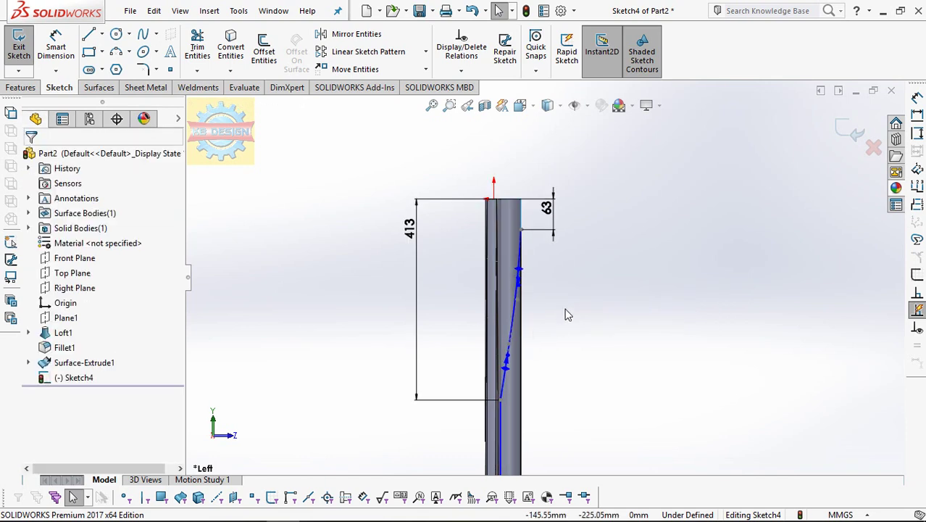
left_click(510, 366)
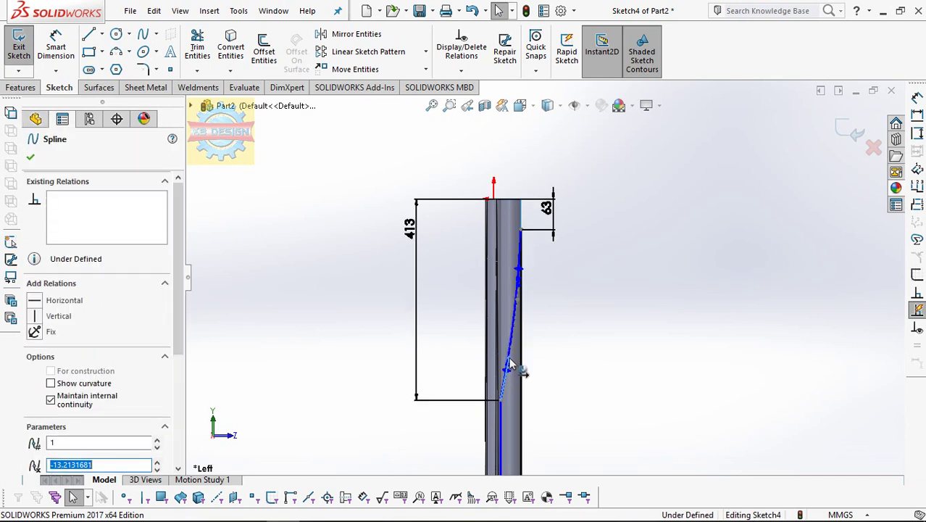
left_click(526, 306)
scroll(535, 293, "up", 3)
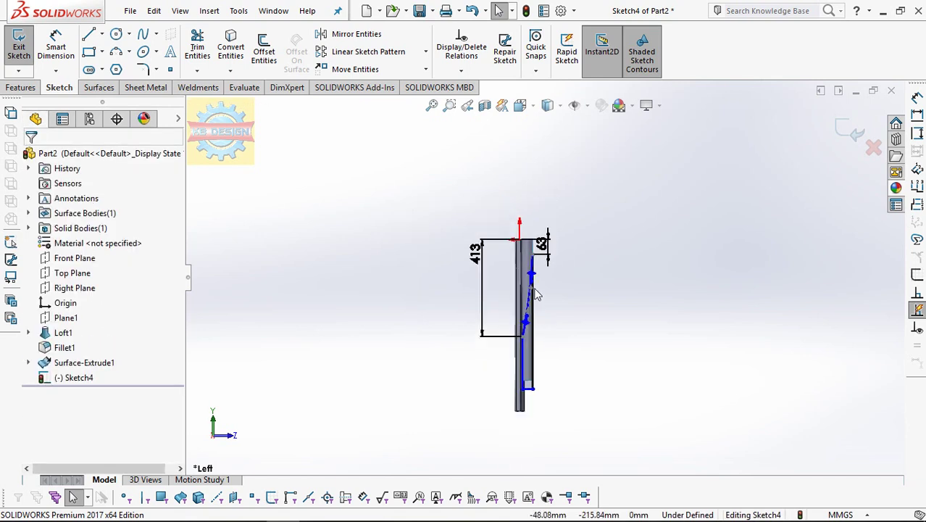
left_click(102, 87)
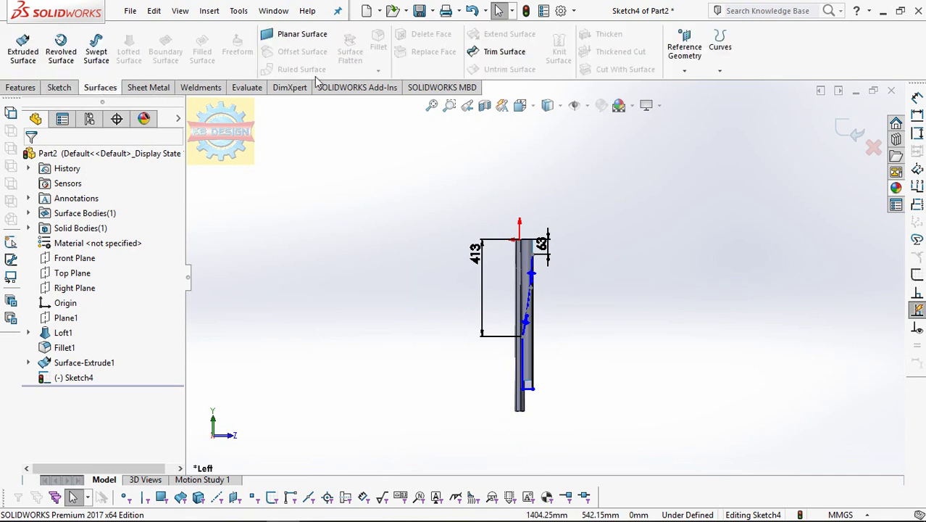
Step: Trim the extruded surface along Sketch4, removing the outer portion as Surface-Trim1
left_click(492, 53)
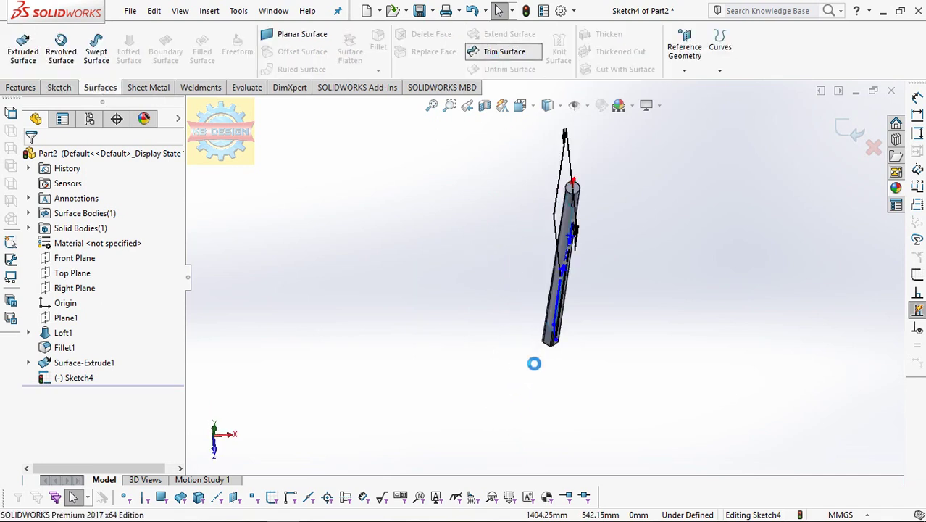
left_click(558, 283)
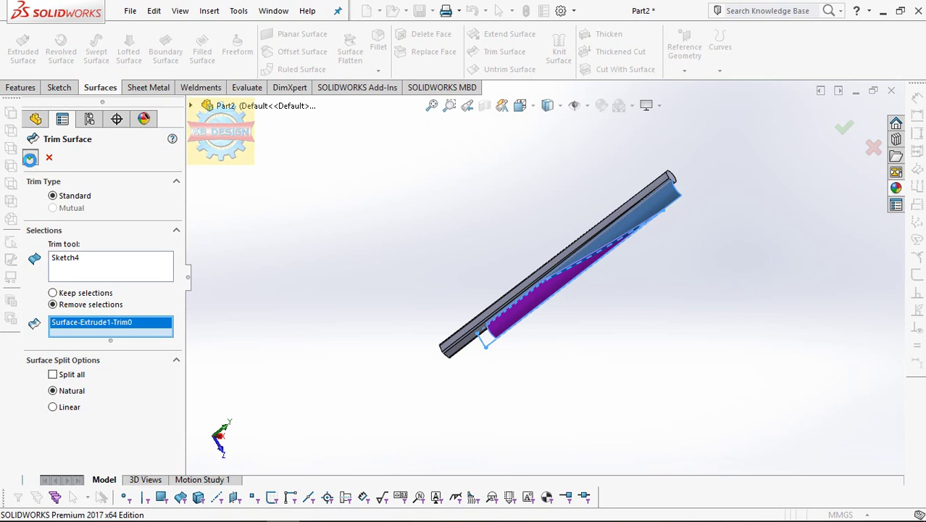
left_click(30, 157)
mouse_move(380, 188)
middle_mouse_down()
mouse_move(517, 201)
mouse_move(581, 185)
mouse_move(558, 192)
middle_mouse_up()
Step: Start a new sketch, Sketch5, on the Right Plane
left_click(73, 258)
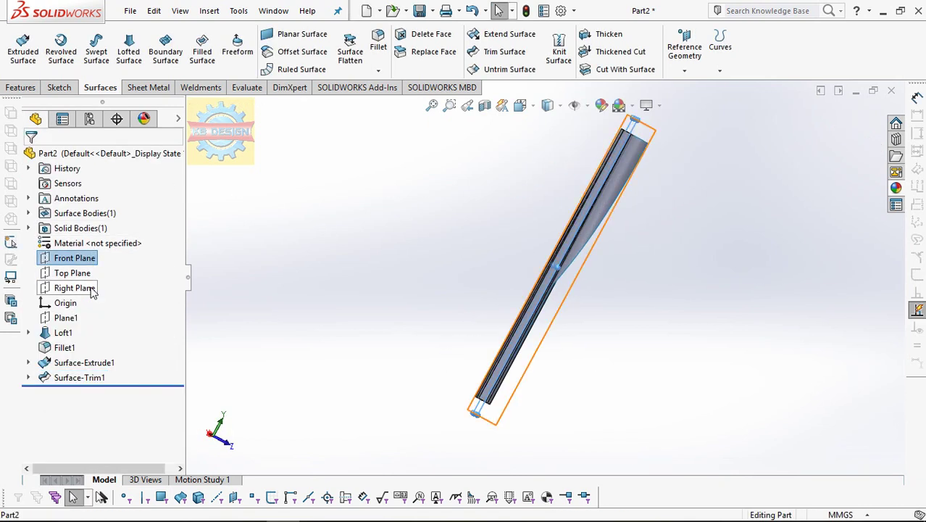
left_click(89, 292)
left_click(103, 267)
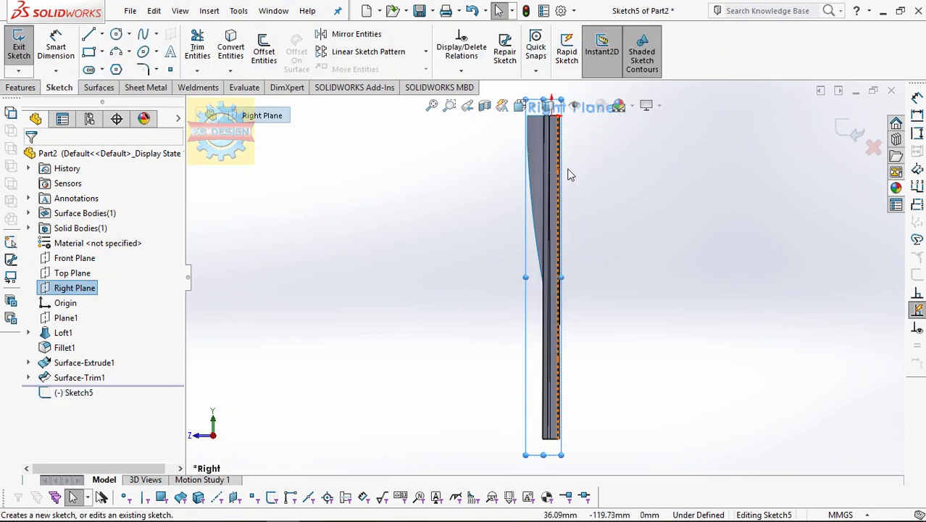
Step: Zoom to the tube top and draw a shallow upward three-point arc across it
key("ctrl+8")
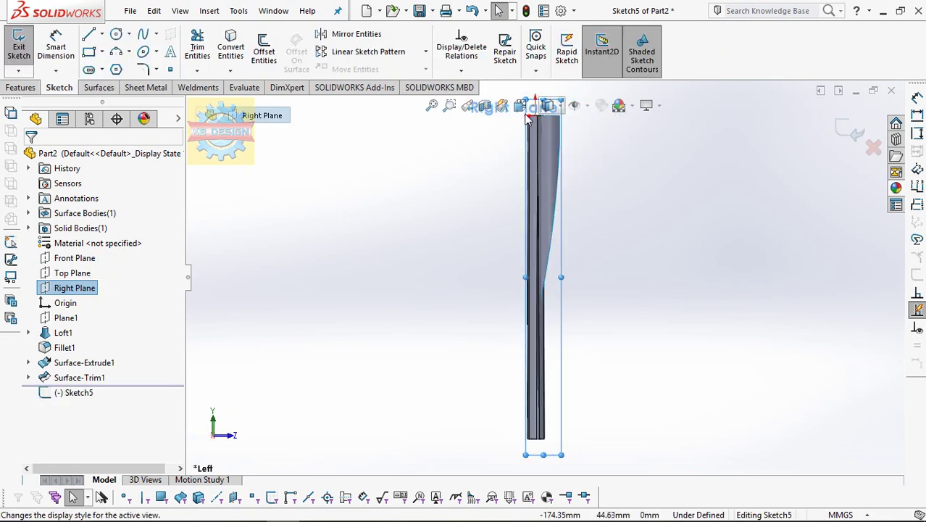
left_click(449, 105)
left_click_drag(505, 139, 591, 196)
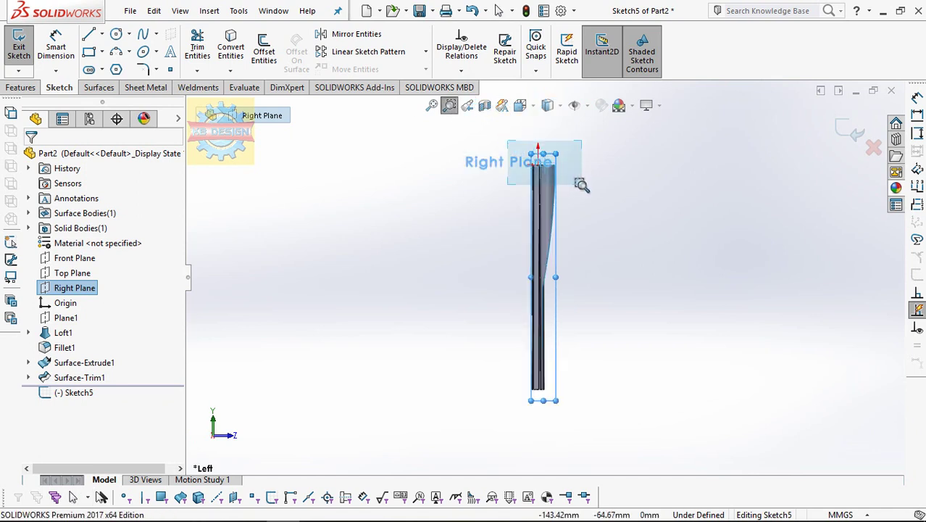
scroll(624, 315, "down", 2)
scroll(591, 301, "down", 1)
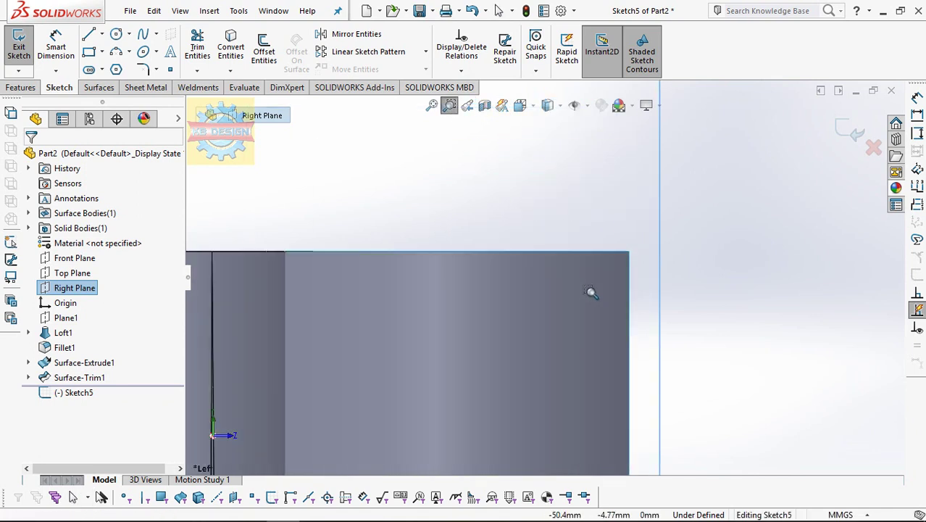
key("Escape")
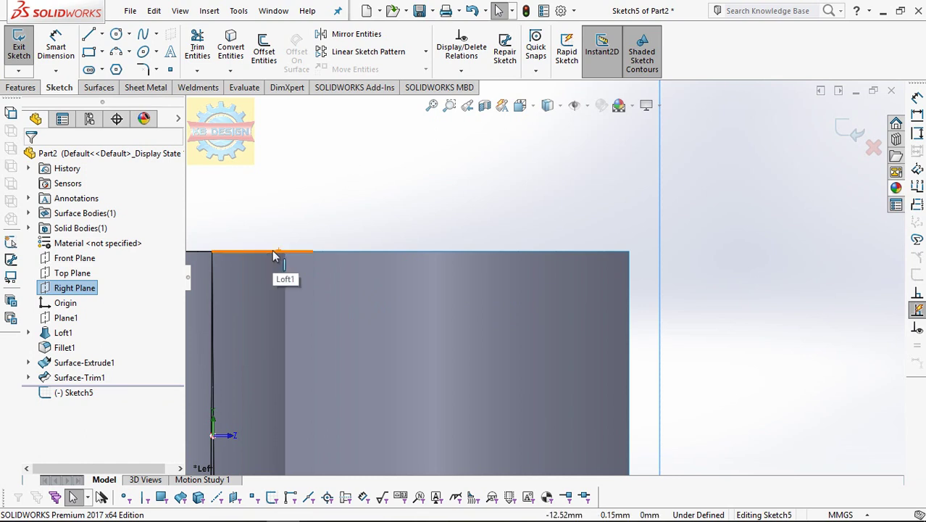
left_click(89, 52)
left_click(116, 52)
left_click_drag(300, 301, 630, 293)
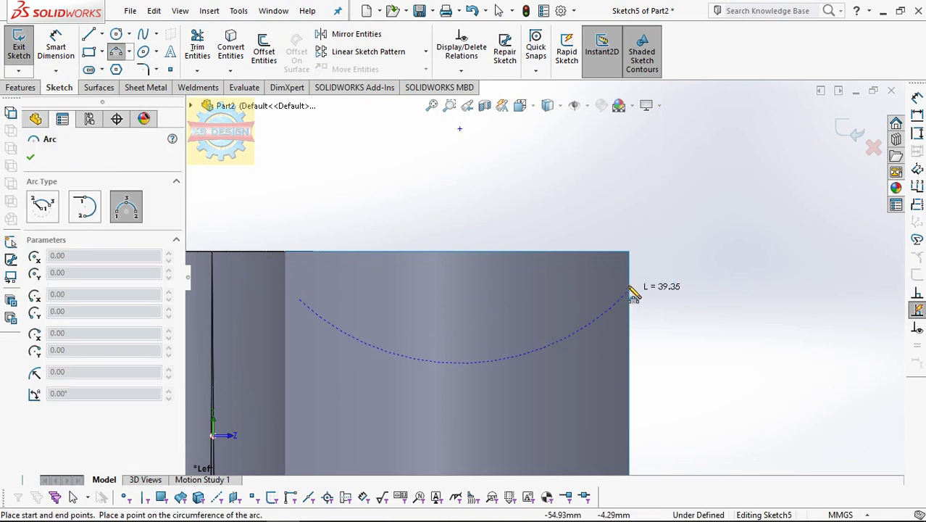
left_click(514, 273)
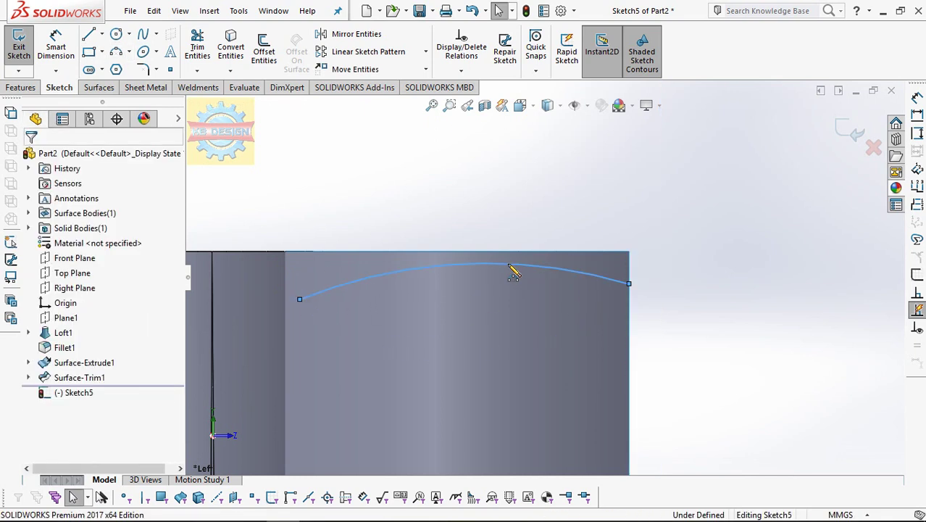
Step: Close the arc with vertical, horizontal and vertical lines boxing the area above it
left_click(90, 35)
left_click(300, 299)
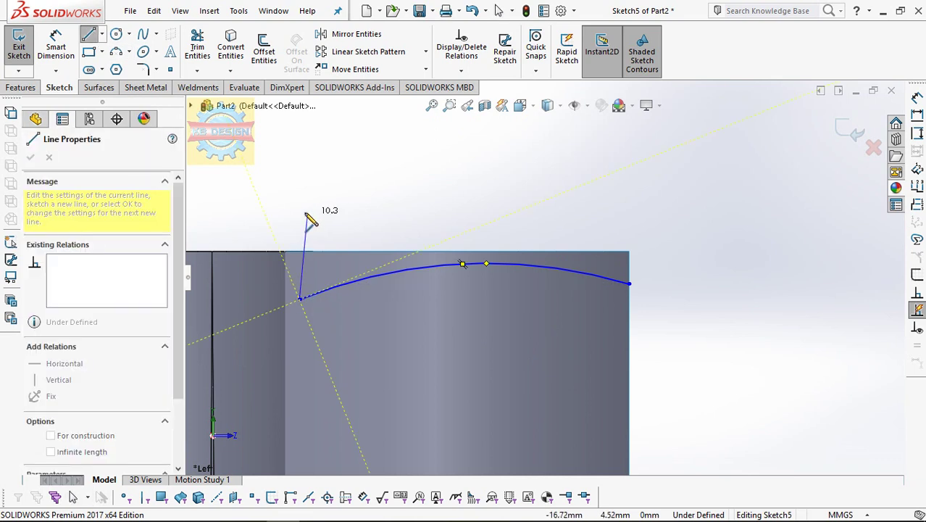
left_click(300, 212)
left_click(628, 212)
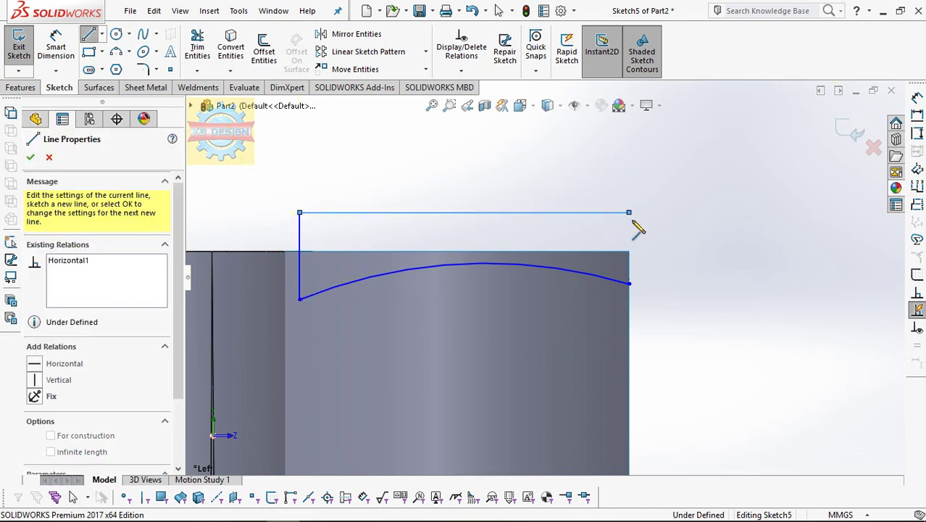
left_click(629, 283)
key("Escape")
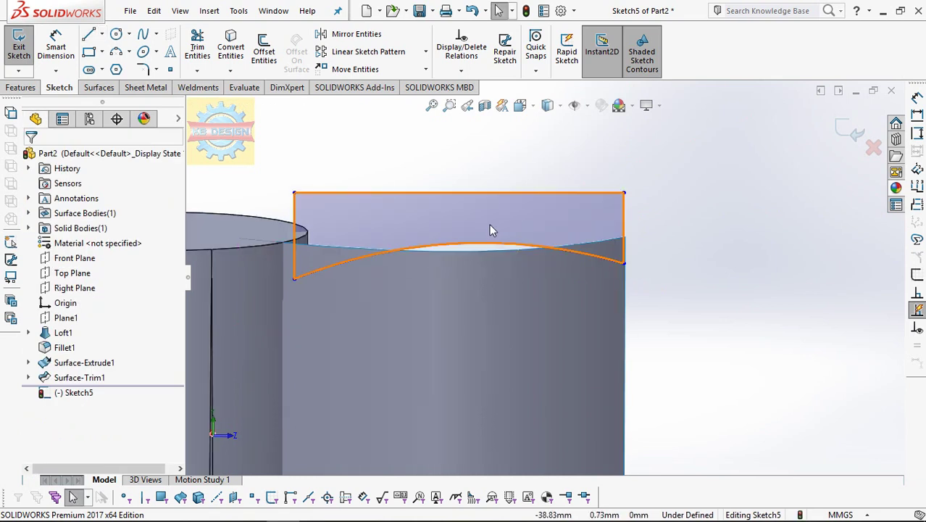
Step: Switch to the Left view and inspect the profile's lower-left corner point
key("space")
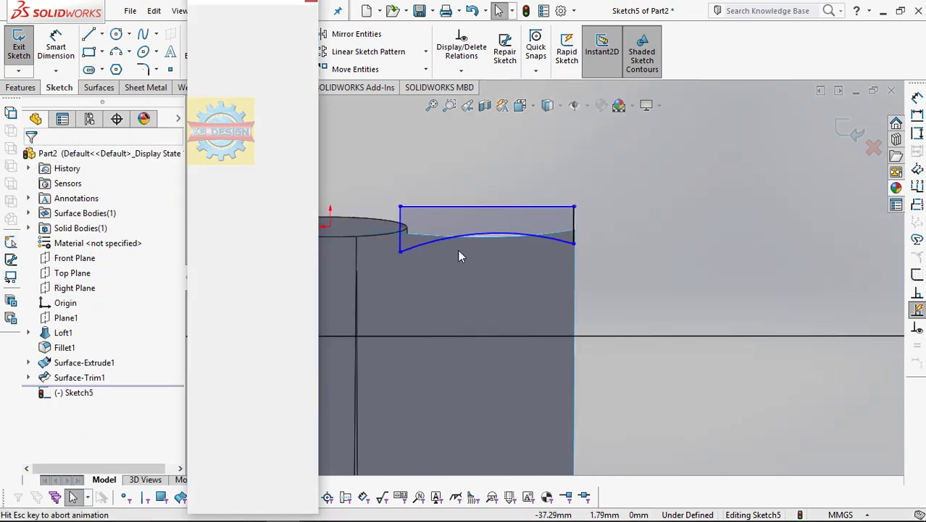
left_click(520, 234)
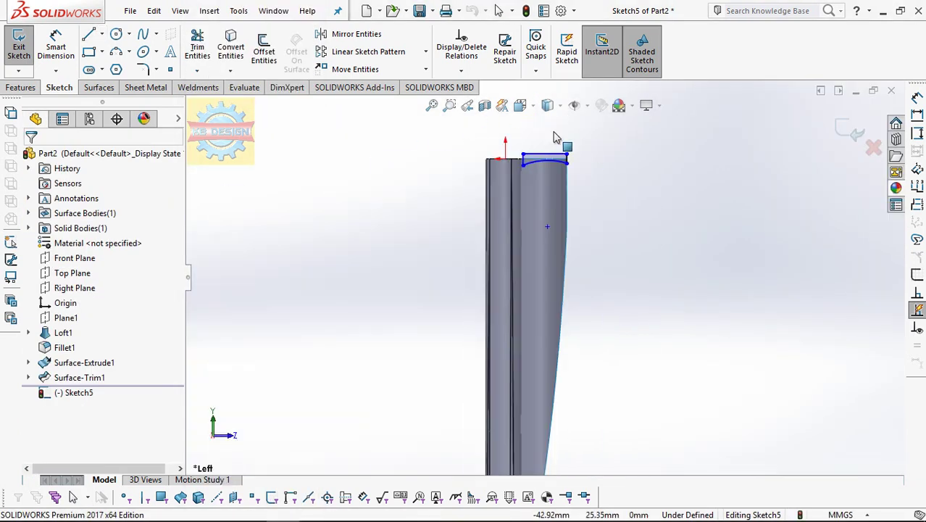
scroll(479, 285, "down", 3)
scroll(480, 285, "down", 2)
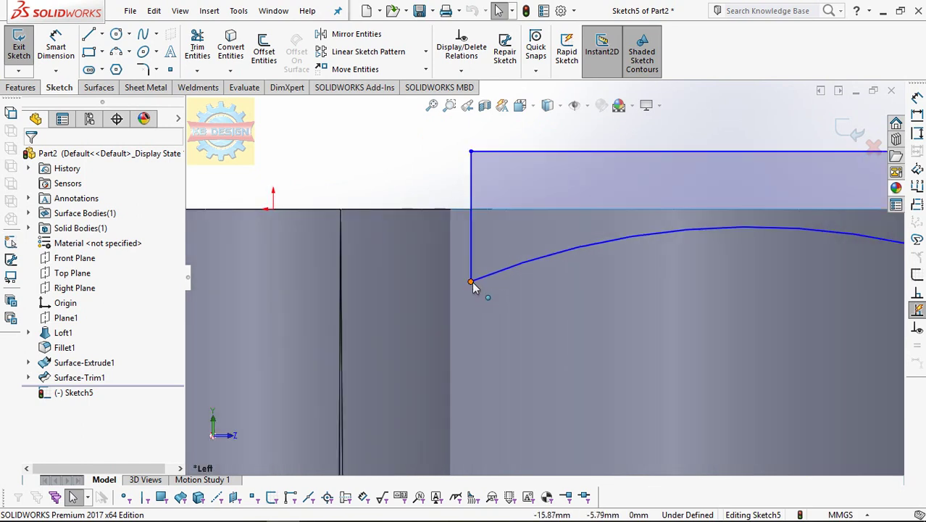
left_click(471, 282)
scroll(632, 274, "up", 2)
scroll(630, 270, "up", 2)
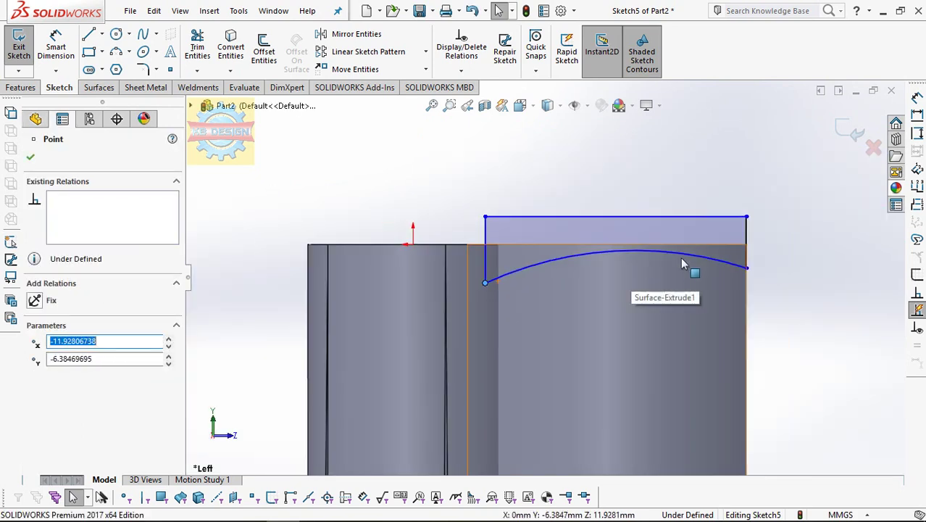
key("Escape")
Step: Trim away the blade surface's top sliver with Sketch5, creating Surface-Trim2
left_click(99, 87)
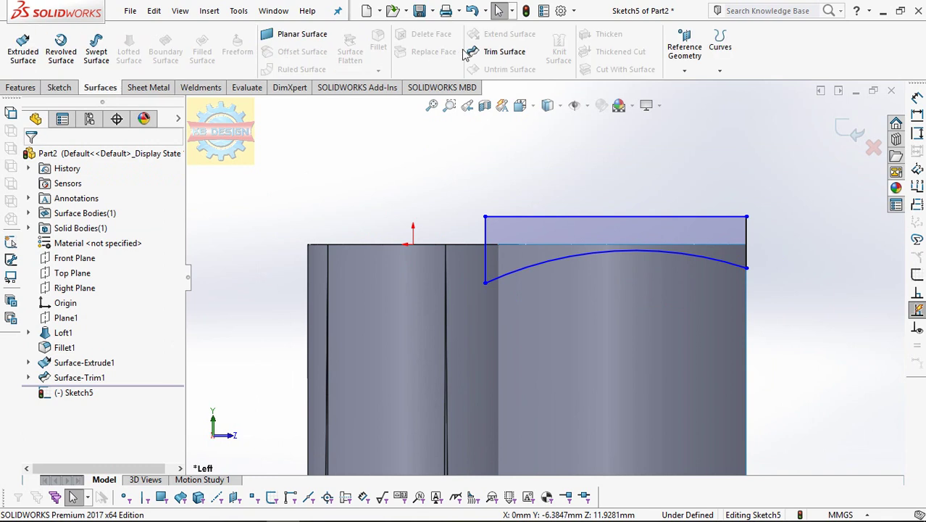
left_click(500, 52)
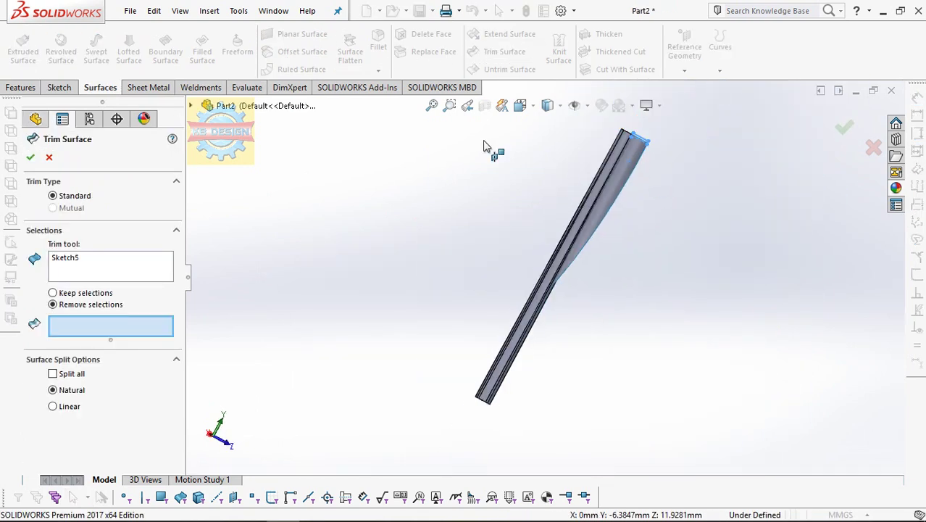
scroll(618, 155, "down", 2)
scroll(615, 175, "down", 2)
scroll(573, 225, "down", 2)
scroll(573, 225, "down", 1)
left_click(547, 205)
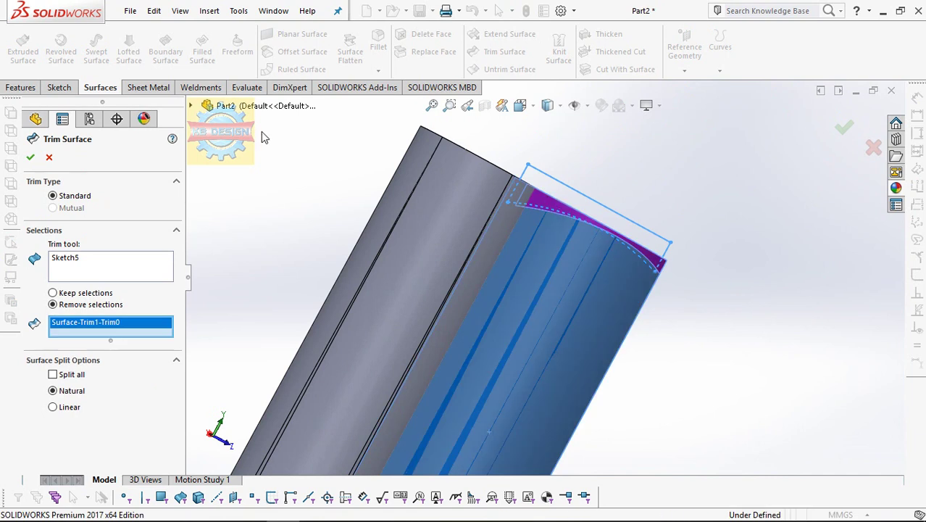
left_click(30, 157)
mouse_move(613, 182)
middle_mouse_down()
mouse_move(507, 194)
mouse_move(565, 165)
middle_mouse_up()
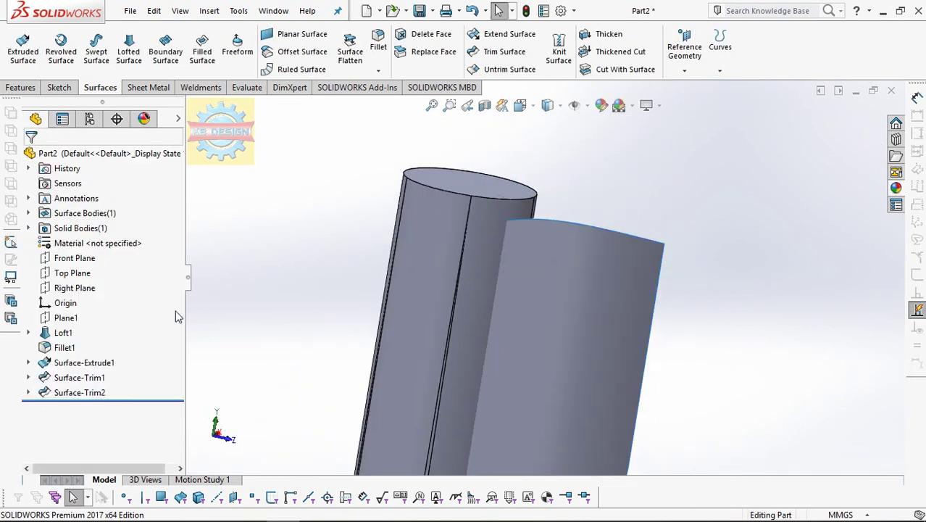
Step: Open Surface-Trim2's Sketch5 for editing
left_click(79, 392)
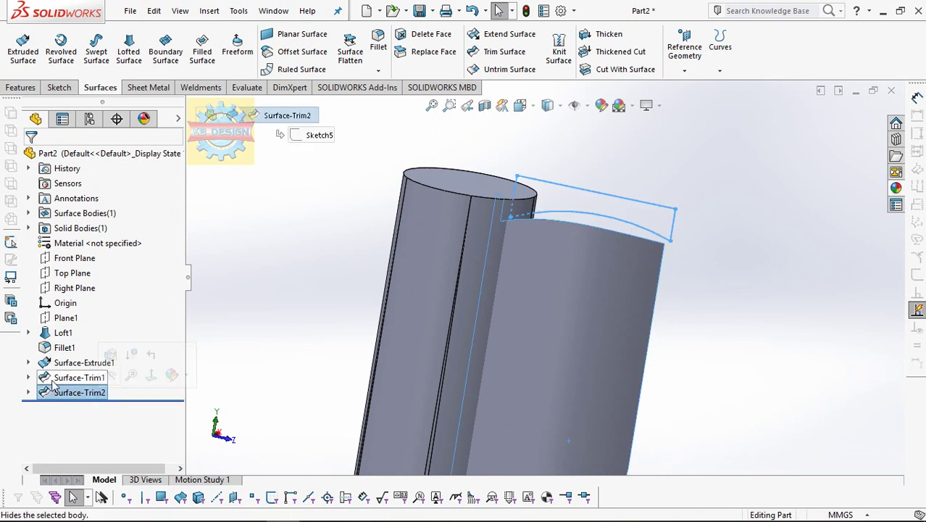
left_click(28, 392)
left_click(89, 407)
Step: In Sketch5's Left view, raise the trimming curve's left and right endpoints
left_click(91, 360)
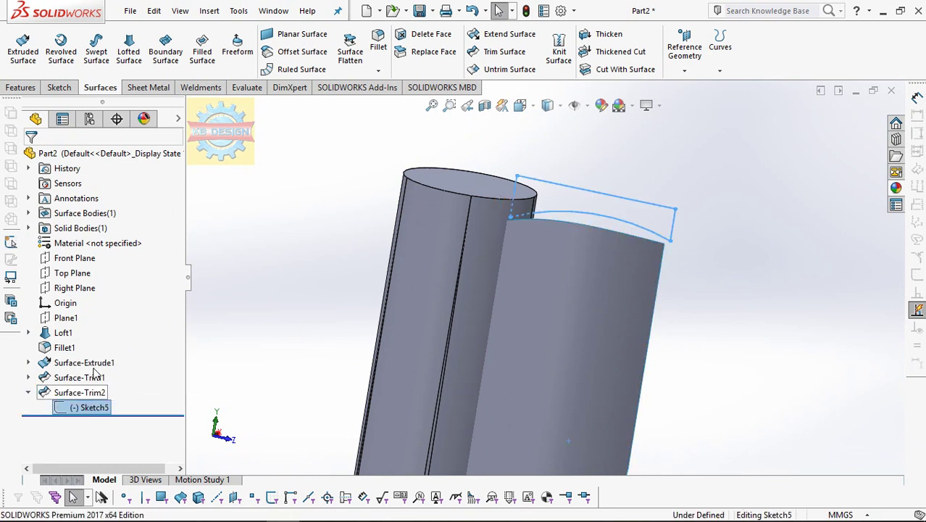
key("space")
left_click(551, 216)
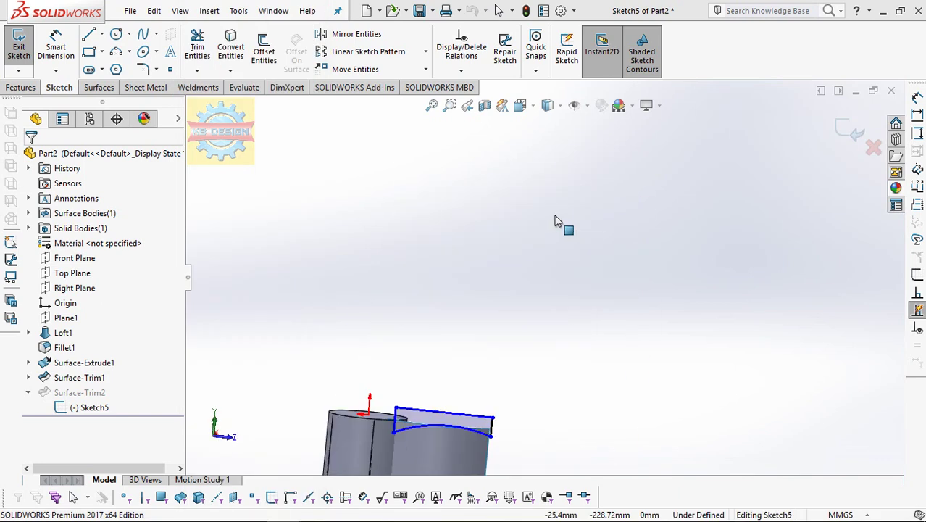
left_click_drag(586, 138, 526, 109)
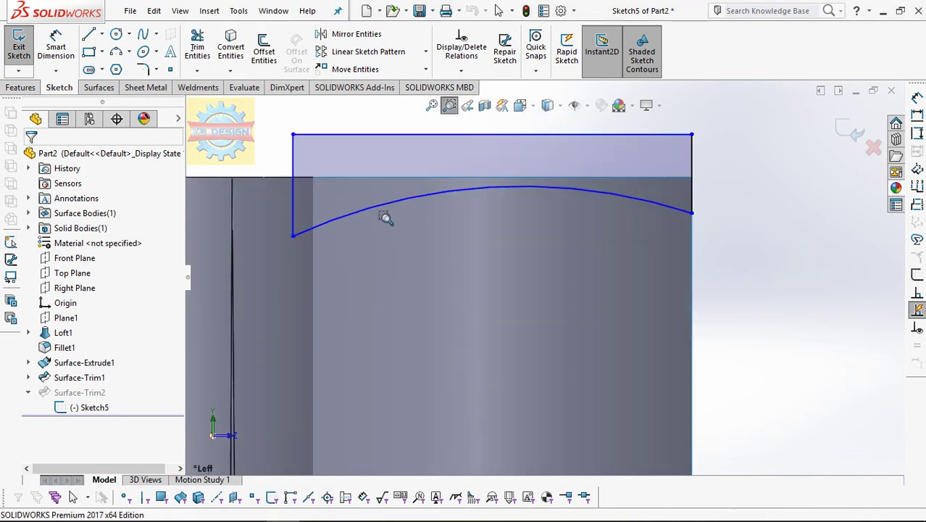
key("Escape")
left_click_drag(293, 236, 292, 225)
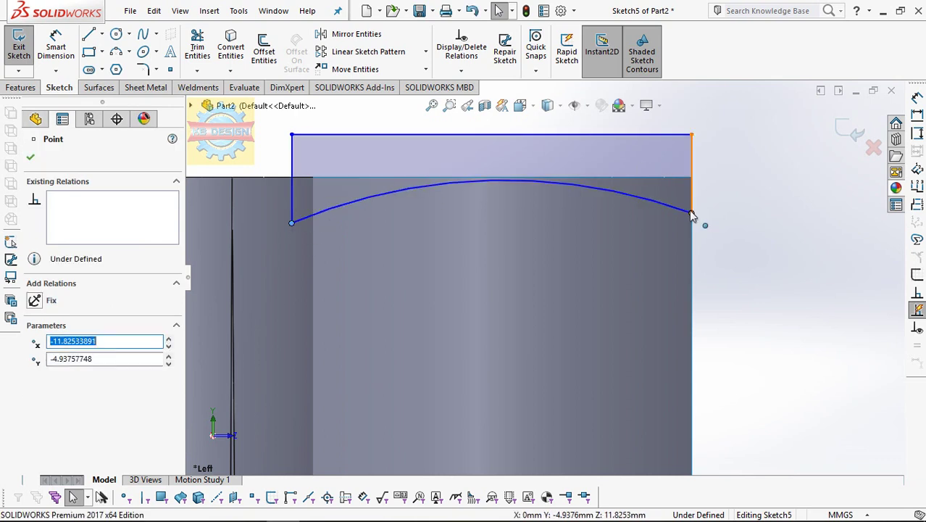
left_click_drag(692, 211, 692, 190)
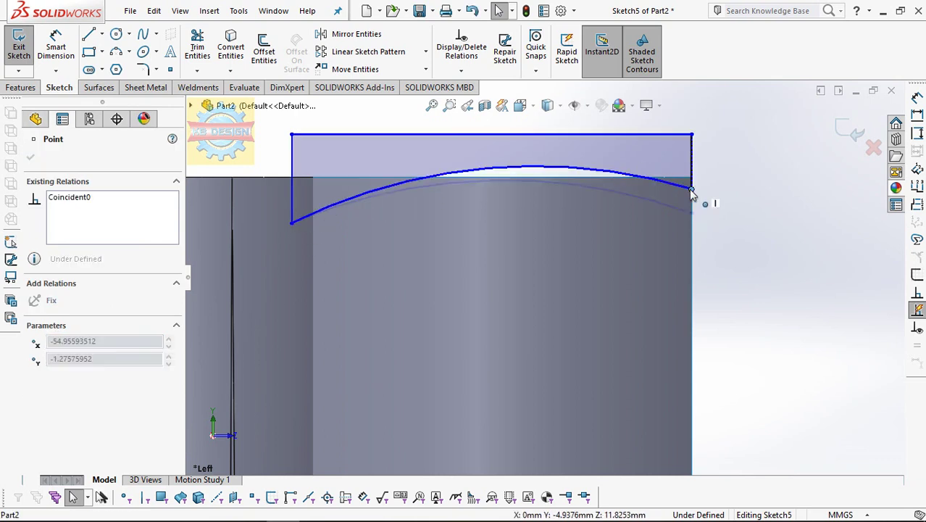
Step: Replace the old arc with a three-point arc between the raised endpoints and rebuild the trim
left_click(455, 172)
key("Delete")
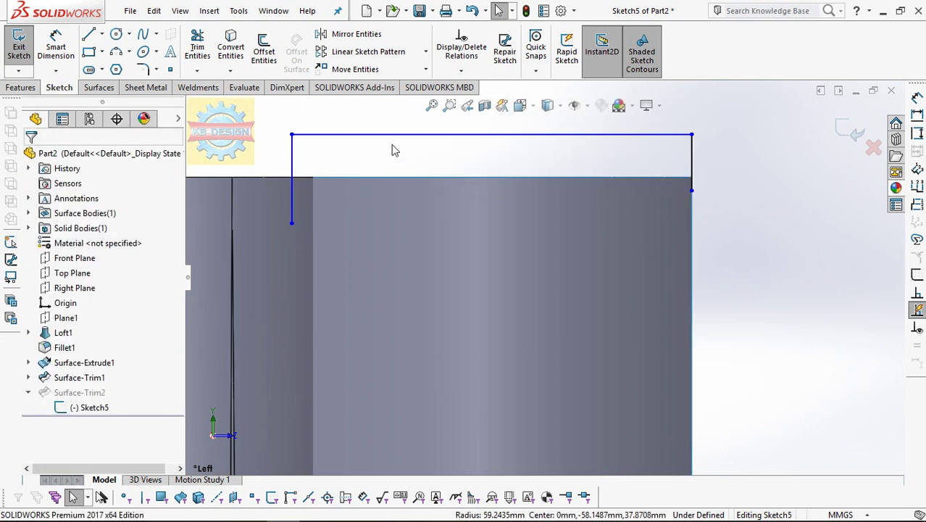
left_click(115, 52)
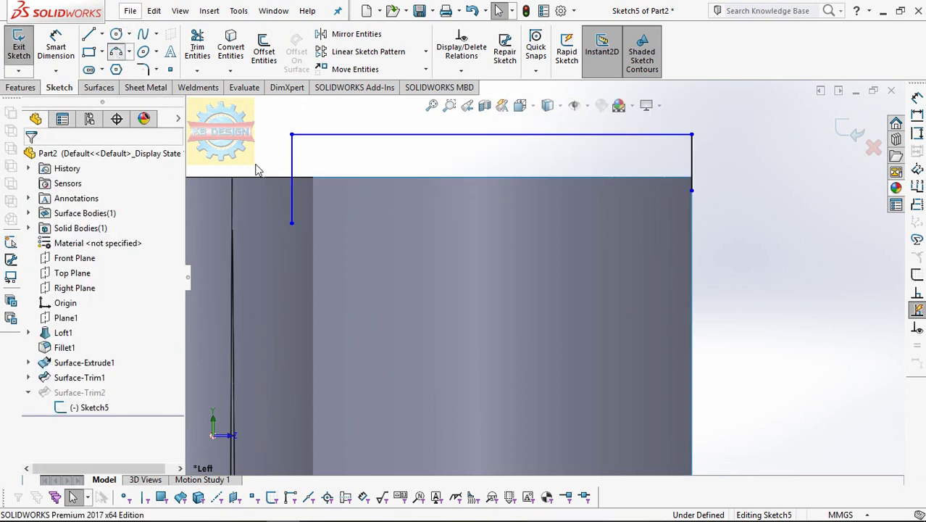
left_click(292, 222)
left_click(692, 190)
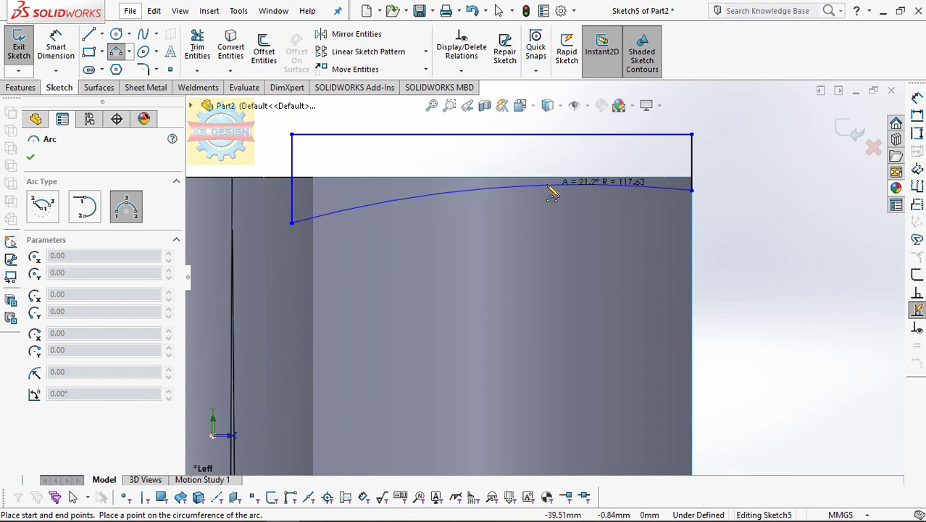
left_click(550, 189)
key("Escape")
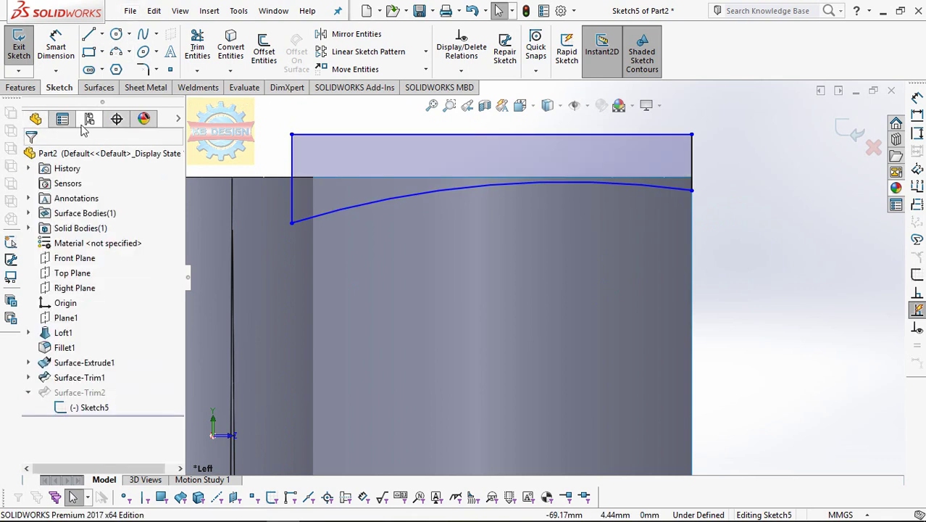
left_click(19, 45)
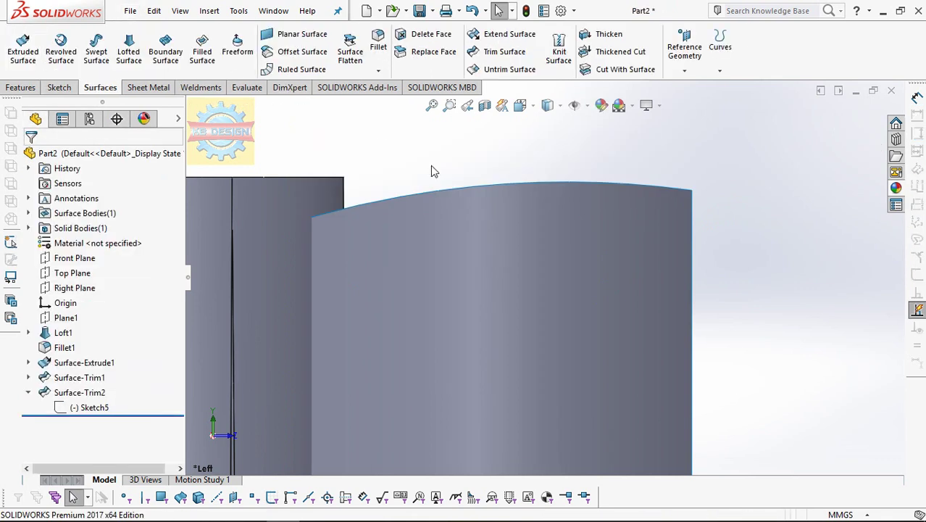
Step: Thicken the trimmed blade surface Surface-Trim2 into the solid body Thicken1
scroll(492, 235, "up", 2)
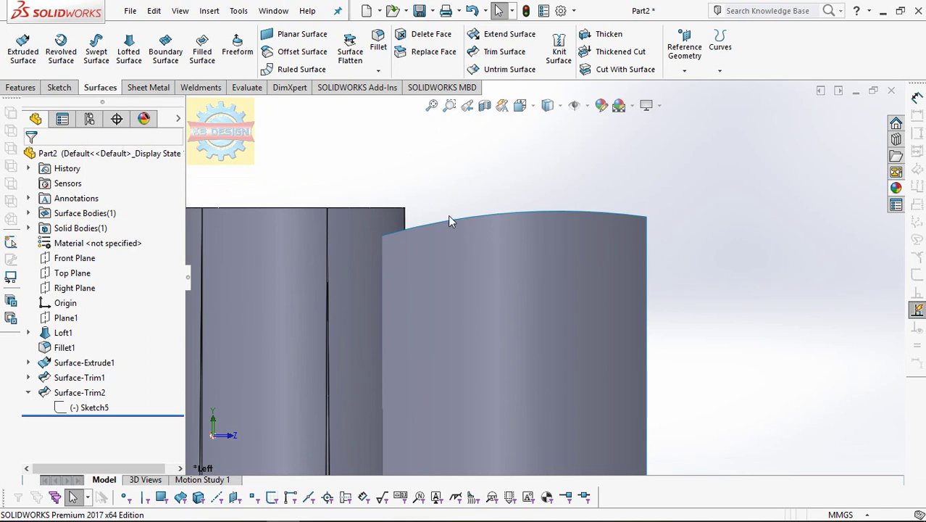
left_click(591, 37)
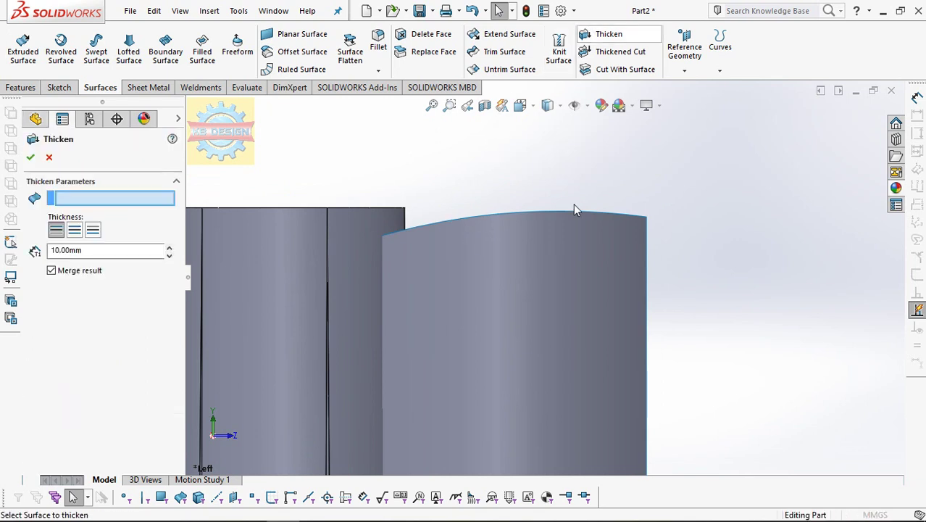
mouse_move(563, 217)
middle_mouse_down()
mouse_move(485, 269)
mouse_move(538, 236)
middle_mouse_up()
left_click(558, 236)
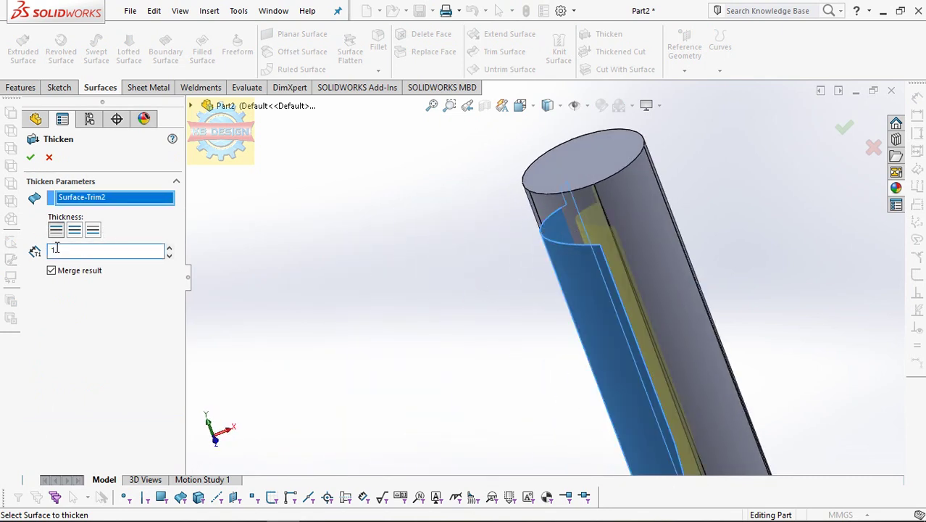
left_click(29, 155)
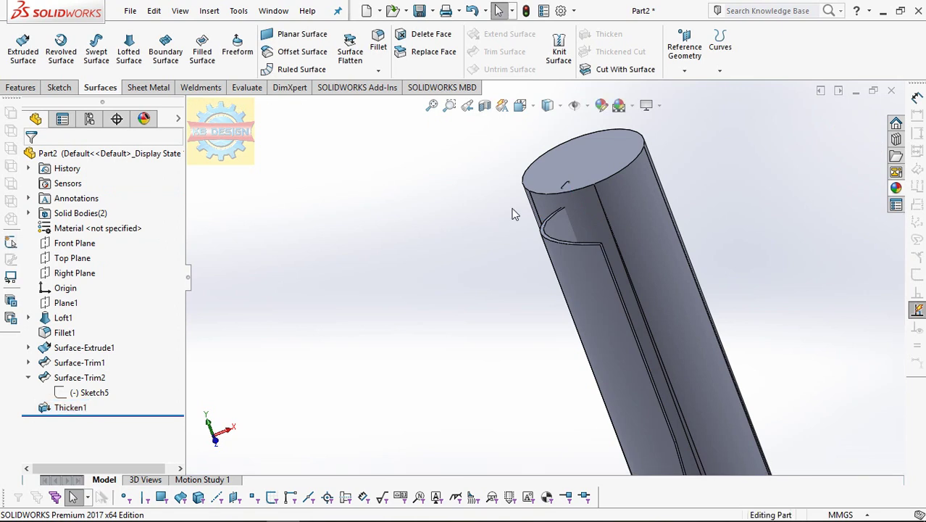
middle_click_drag(507, 216, 561, 197)
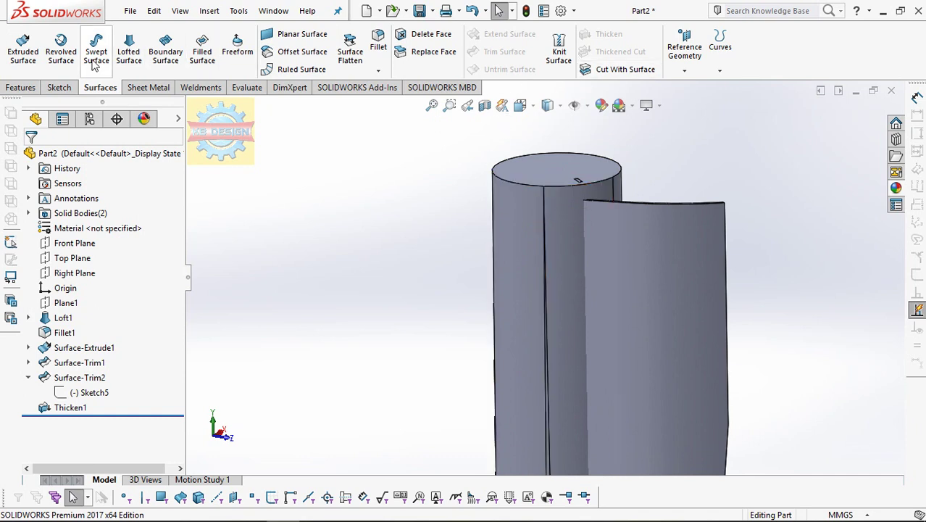
left_click(24, 88)
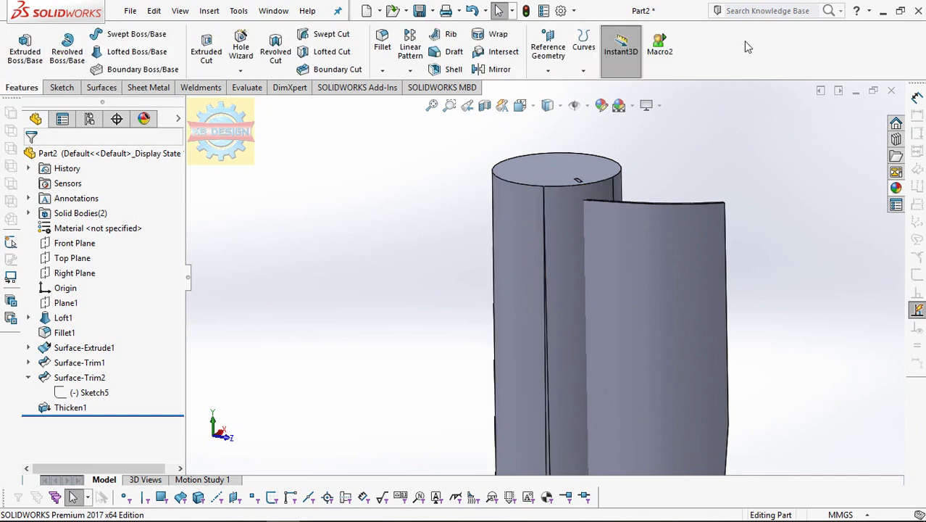
Step: Mirror the Thicken1 blade body about the Right Plane
left_click(496, 68)
left_click(192, 107)
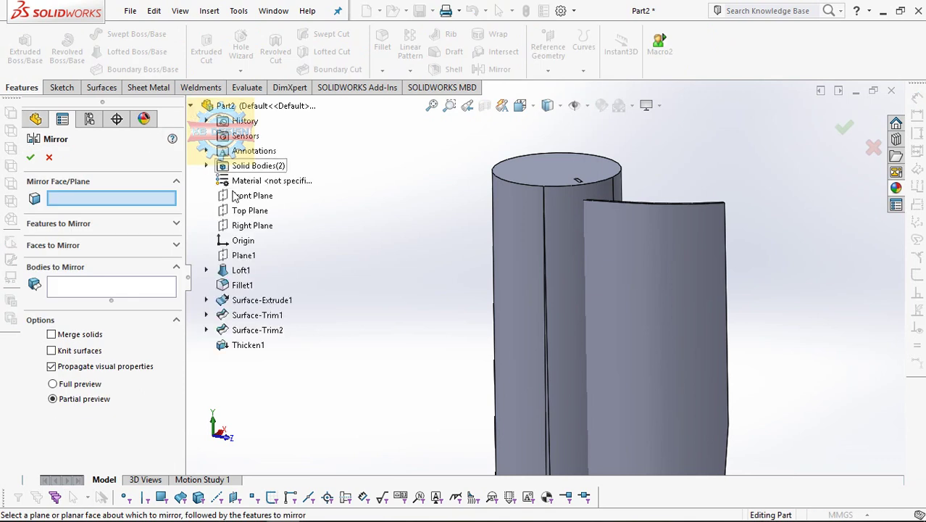
left_click(251, 226)
left_click(630, 277)
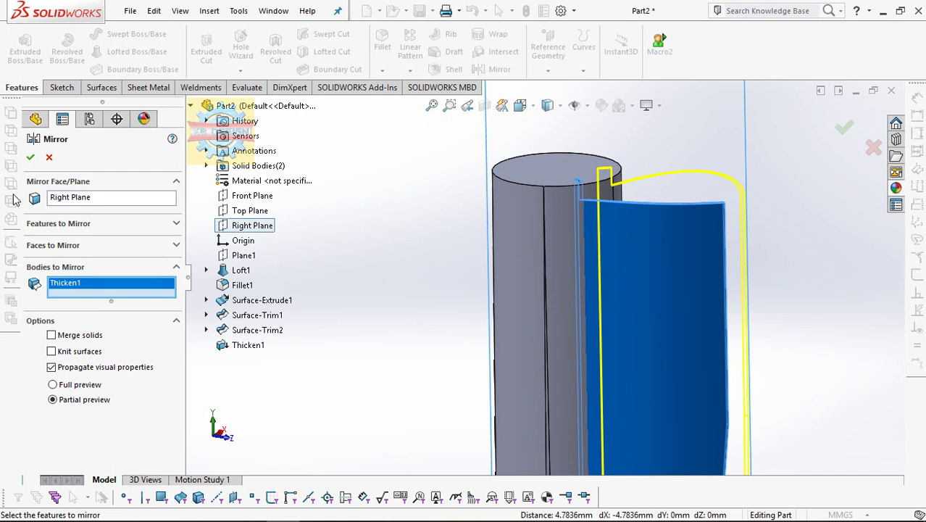
left_click(30, 164)
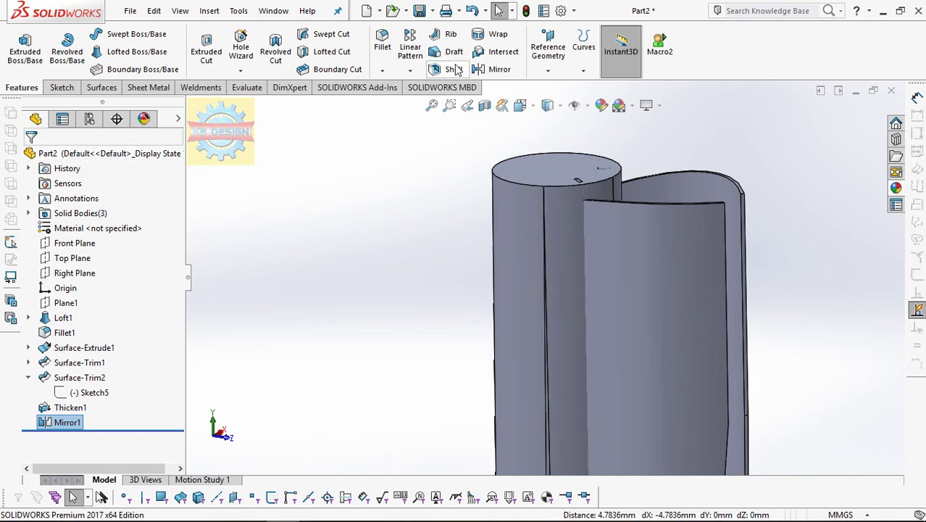
Step: Circular-pattern the Thicken1 and Mirror1 blade bodies five times around the rod's top edge
left_click(405, 71)
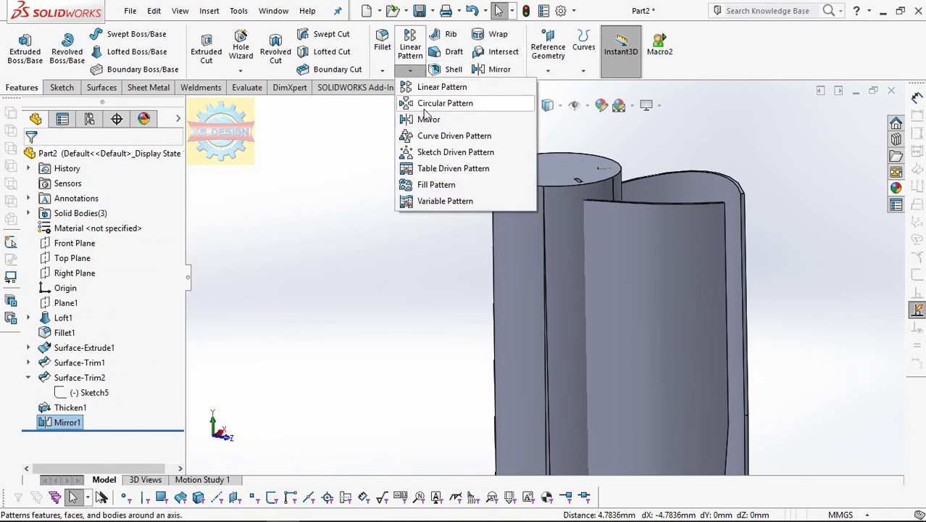
left_click(437, 106)
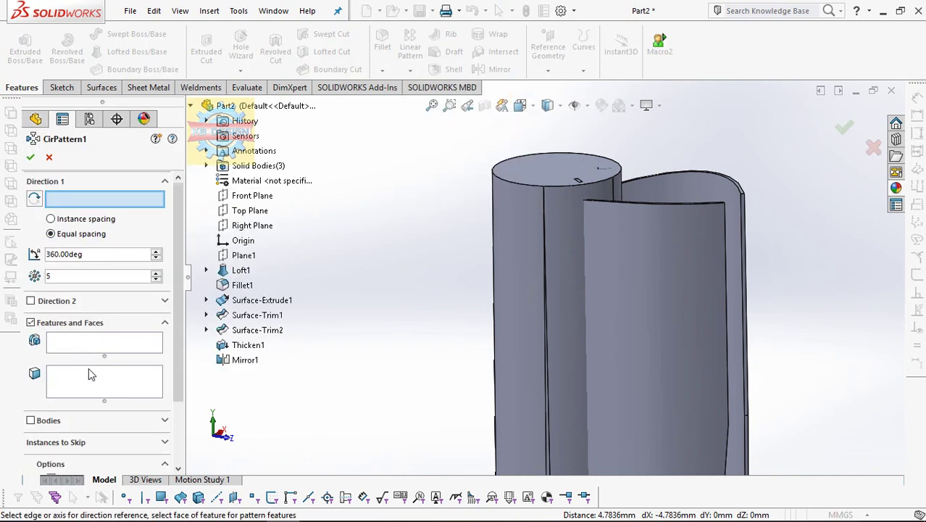
left_click(39, 423)
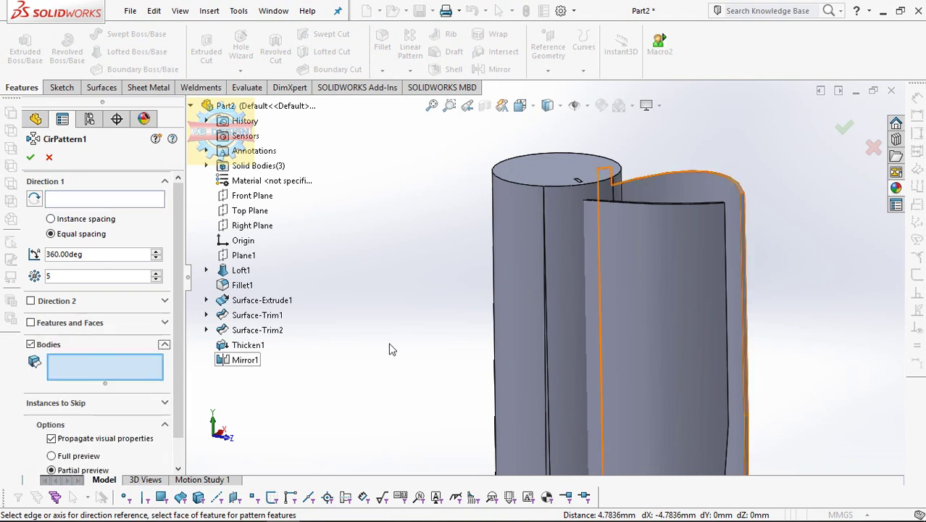
left_click(634, 297)
left_click(727, 214)
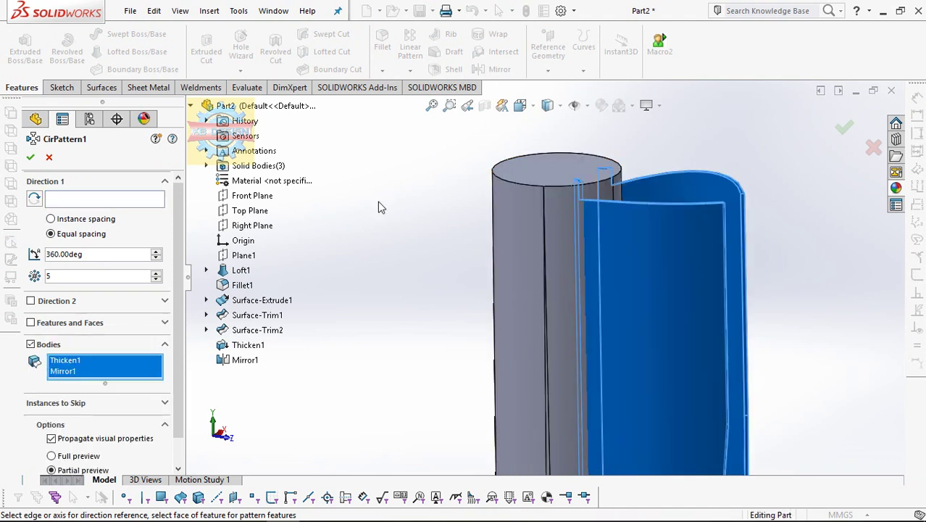
left_click(142, 200)
left_click(538, 191)
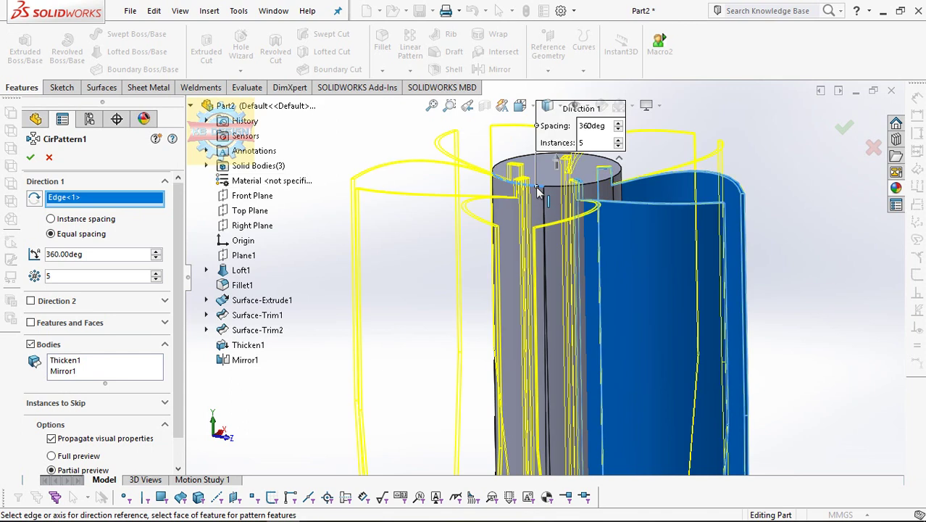
left_click(30, 157)
mouse_move(548, 204)
middle_mouse_down()
mouse_move(608, 297)
mouse_move(614, 158)
mouse_move(597, 218)
middle_mouse_up()
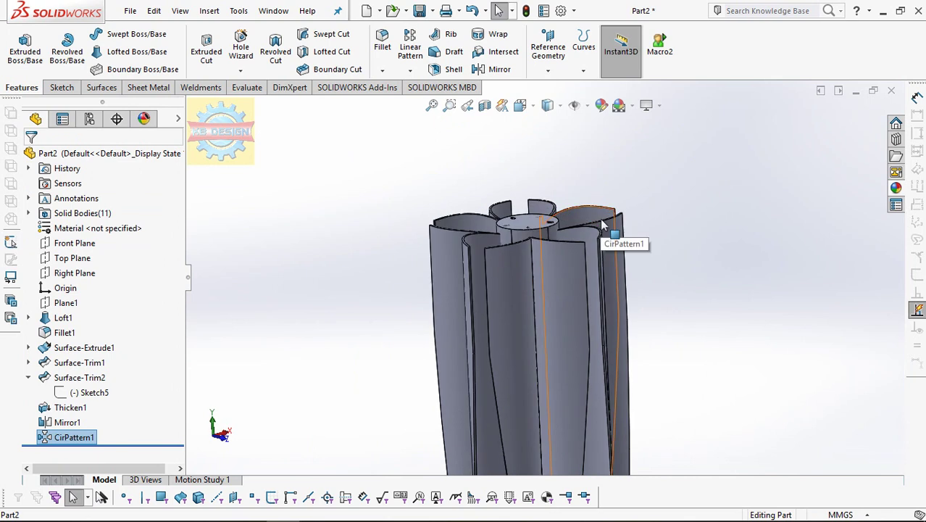
Step: Sketch a circle of radius 18.21 centred on the origin on the rod's top face
left_click(553, 226)
left_click(599, 181)
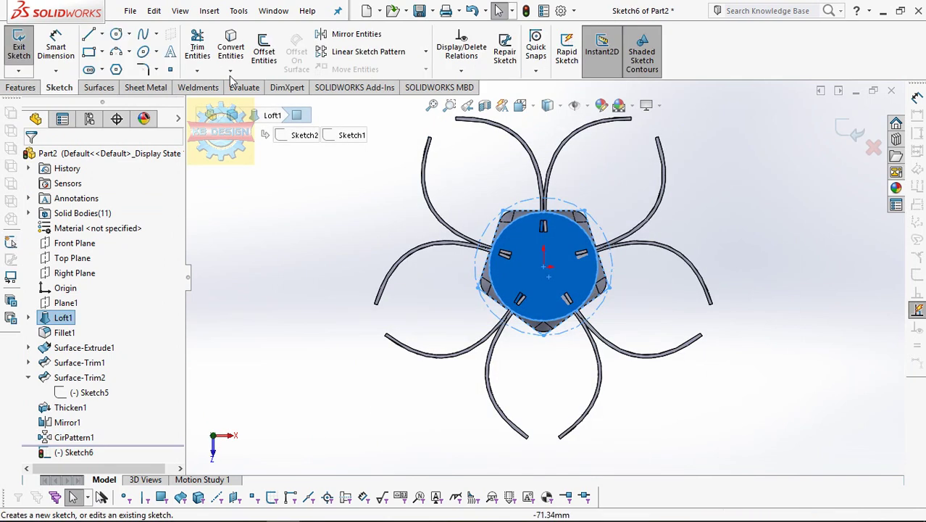
left_click(116, 34)
left_click(543, 267)
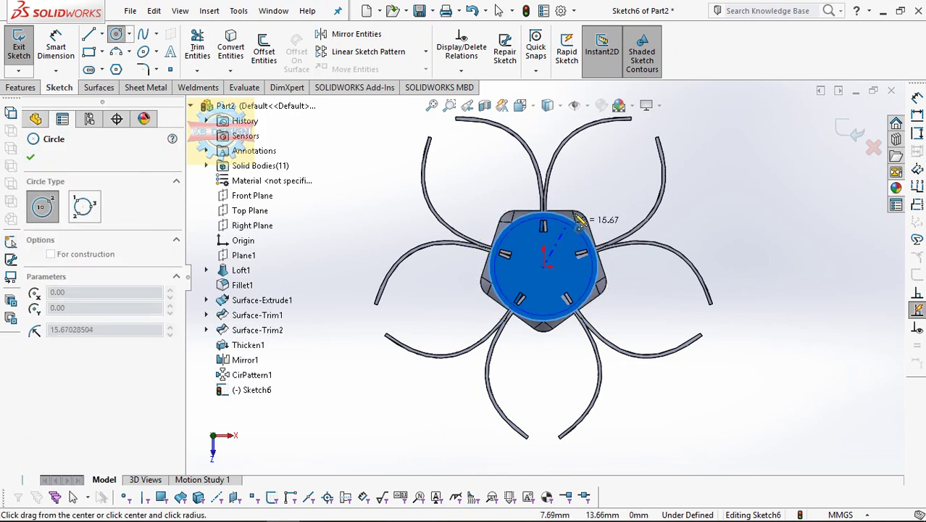
scroll(562, 234, "down", 1)
scroll(601, 231, "down", 4)
scroll(572, 227, "down", 2)
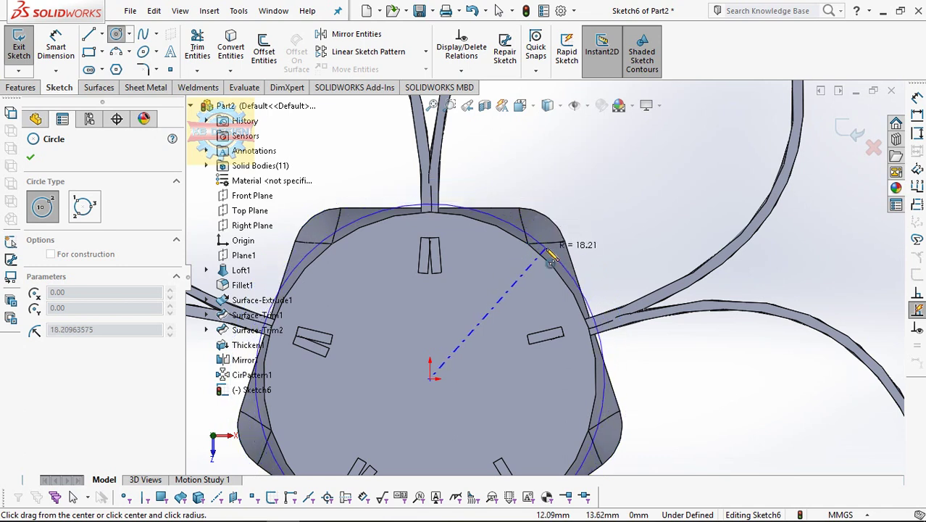
left_click(550, 255)
Step: Extrude-cut the circle Blind 6 mm deep into the rod's top
left_click(37, 90)
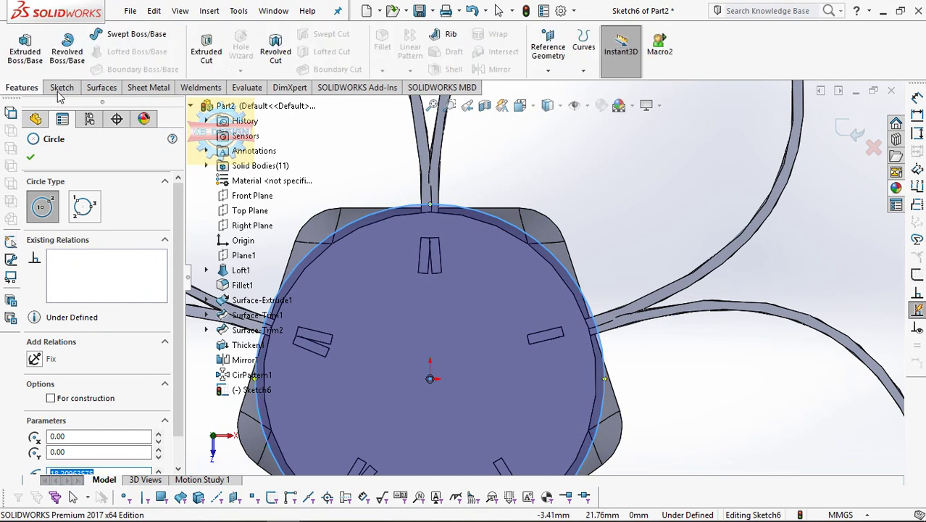
left_click(199, 60)
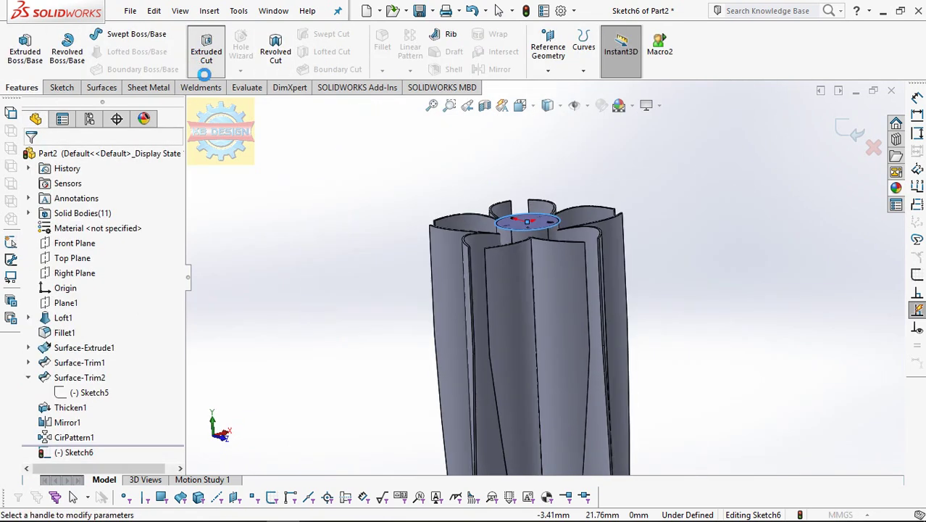
type("6")
key("Return")
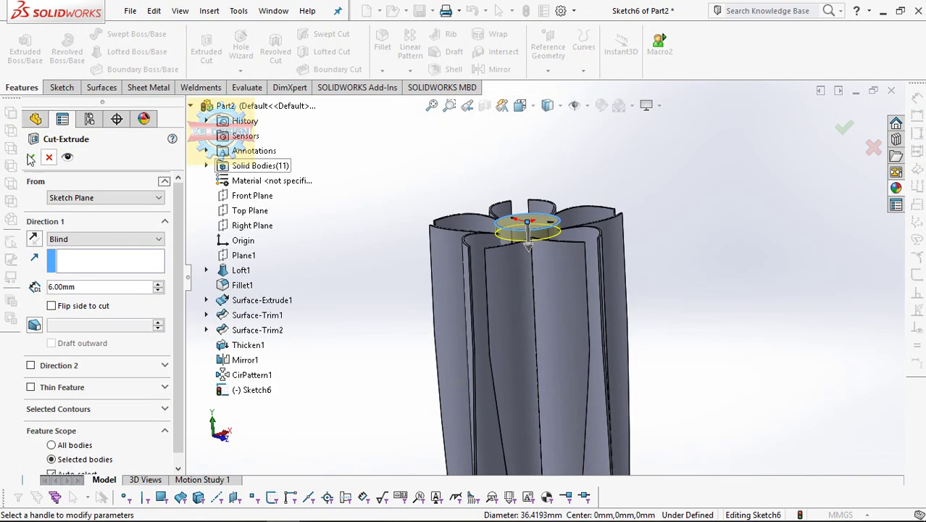
key("Return")
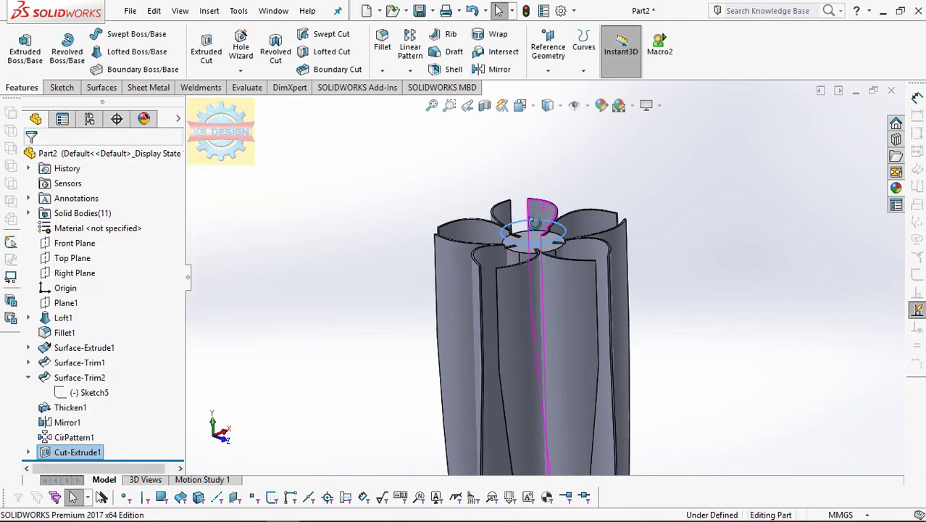
scroll(555, 272, "down", 5)
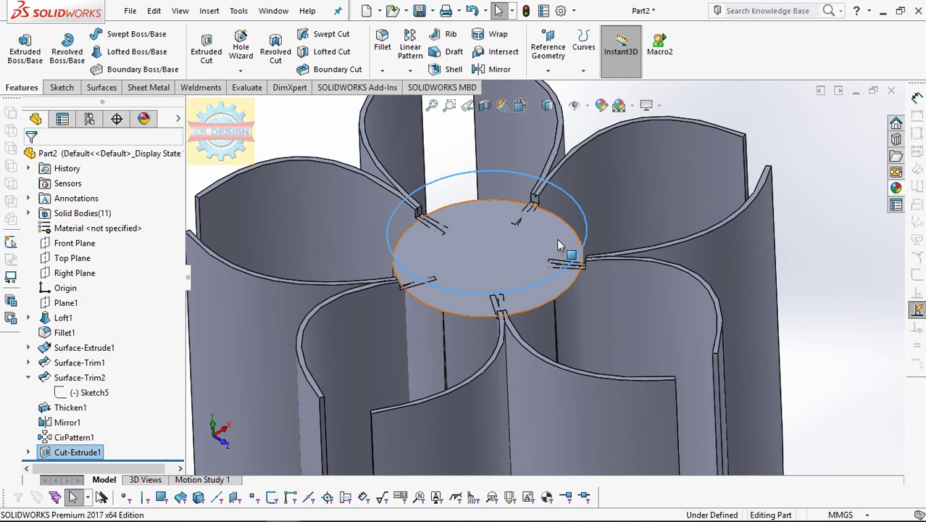
middle_click_drag(559, 246, 551, 218)
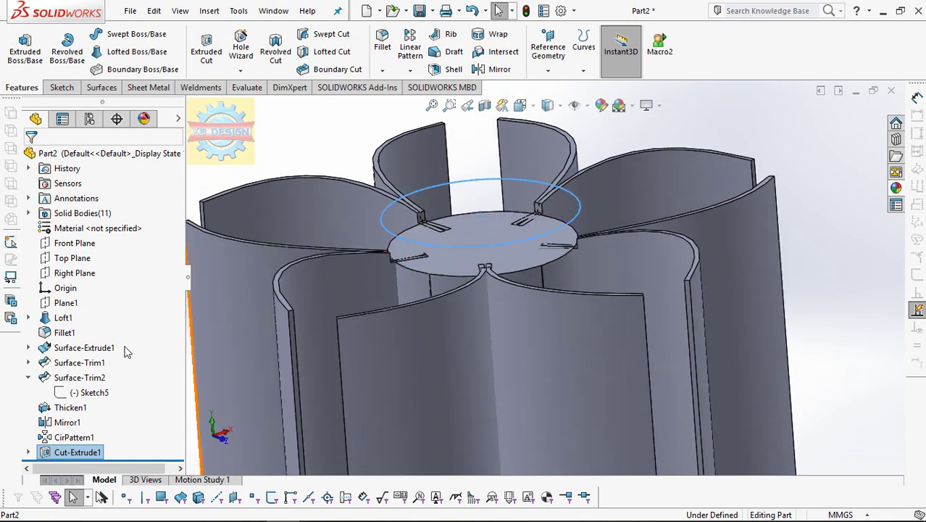
Step: Edit Cut-Extrude1's depth to 5 mm, then change it to 4 mm
right_click(93, 452)
left_click(107, 206)
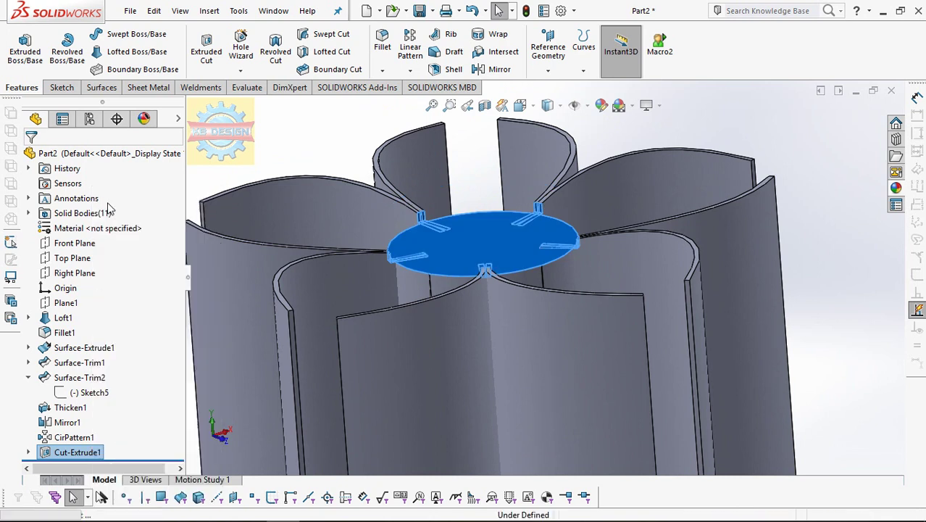
type("5")
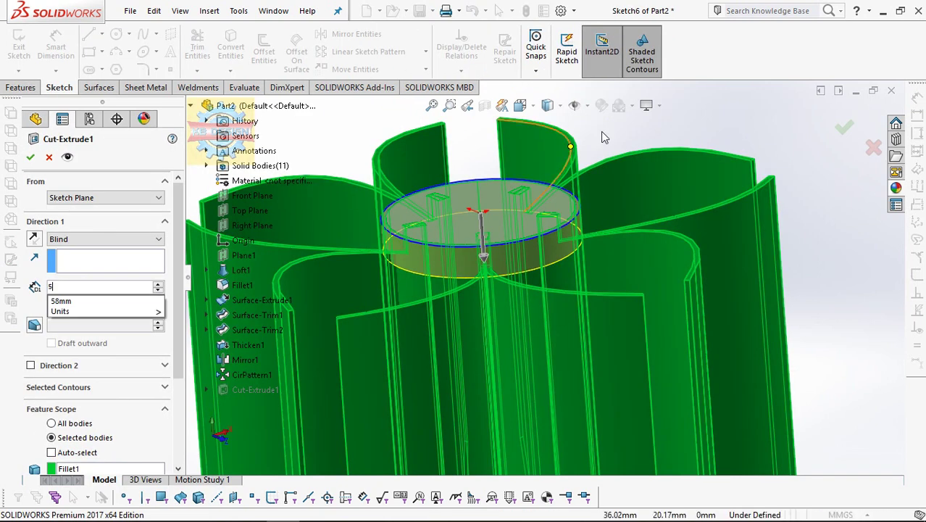
key("Return")
double_click(62, 286)
type("4")
key("Return")
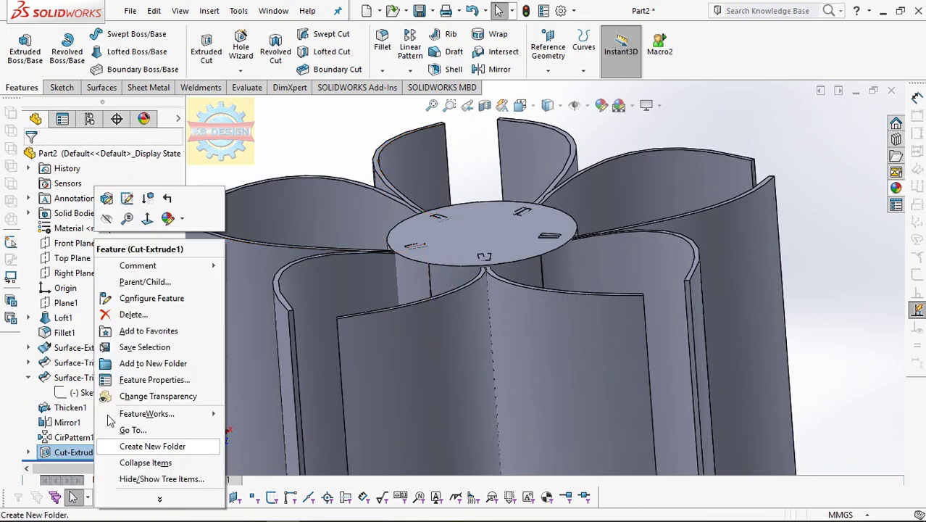
Step: Re-edit Cut-Extrude1 back to a 5 mm depth and tilt the view toward the disc edge
right_click(98, 449)
left_click(105, 192)
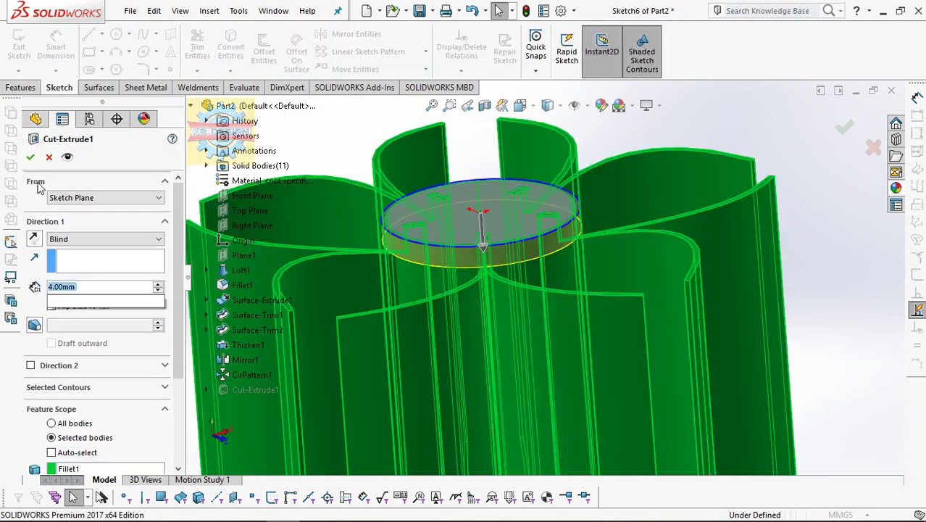
type("5")
key("Return")
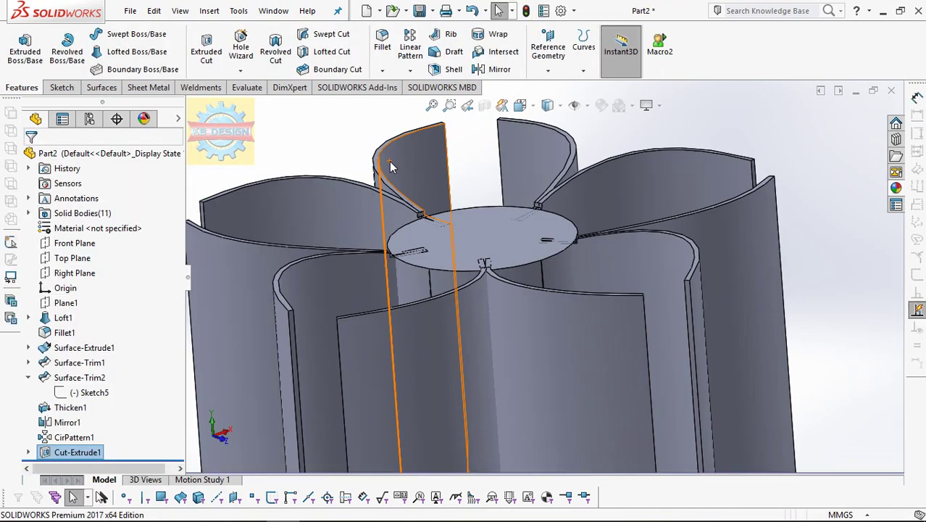
scroll(476, 238, "down", 5)
mouse_move(459, 213)
middle_mouse_down()
mouse_move(449, 186)
mouse_move(464, 203)
mouse_move(450, 221)
middle_mouse_up()
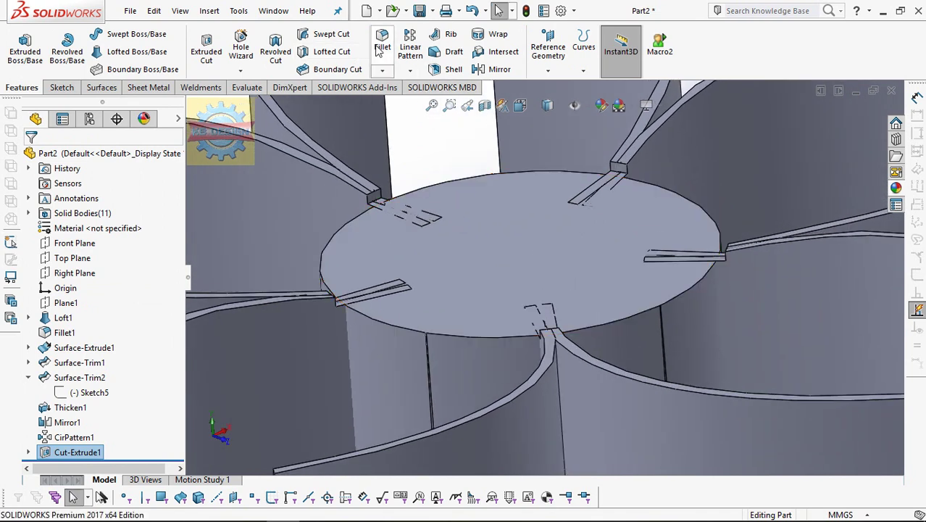
Step: Round the central disc's top outer edge with a 1 mm fillet
type("1.00mm")
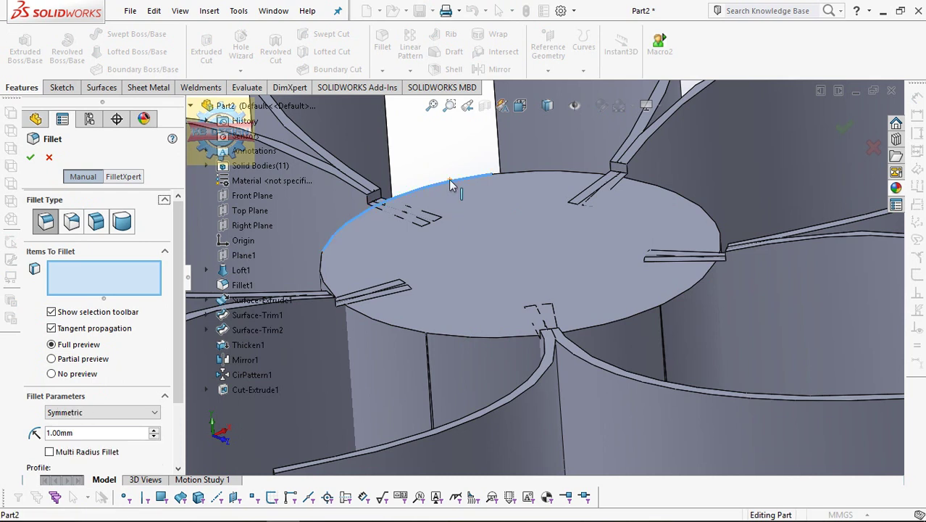
left_click(449, 184)
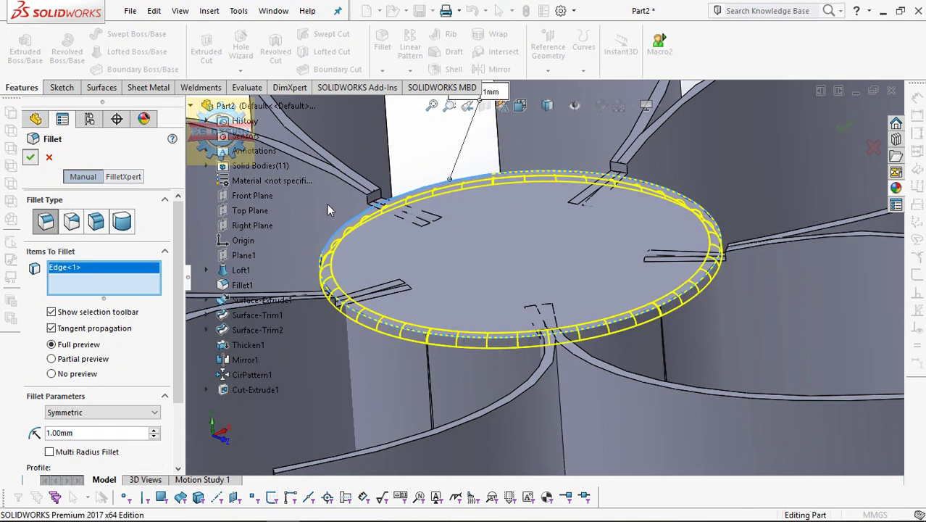
key("Return")
scroll(515, 207, "up", 3)
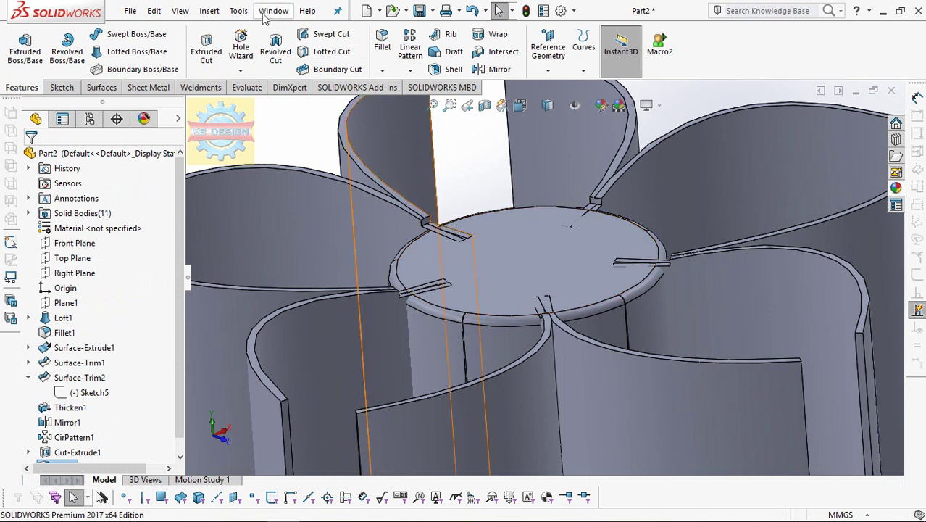
Step: Start a Combine Add operation with the central disc body selected
left_click(209, 10)
mouse_move(232, 76)
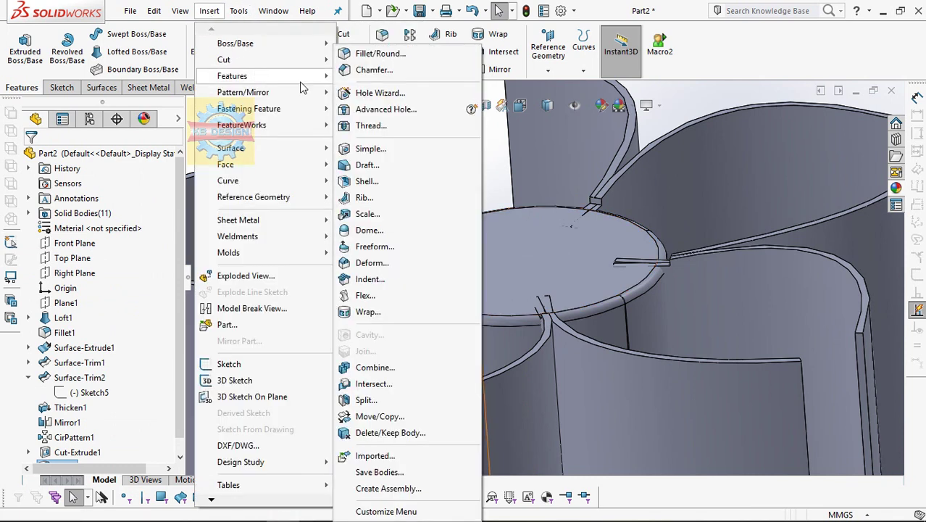
left_click(407, 367)
left_click(566, 372)
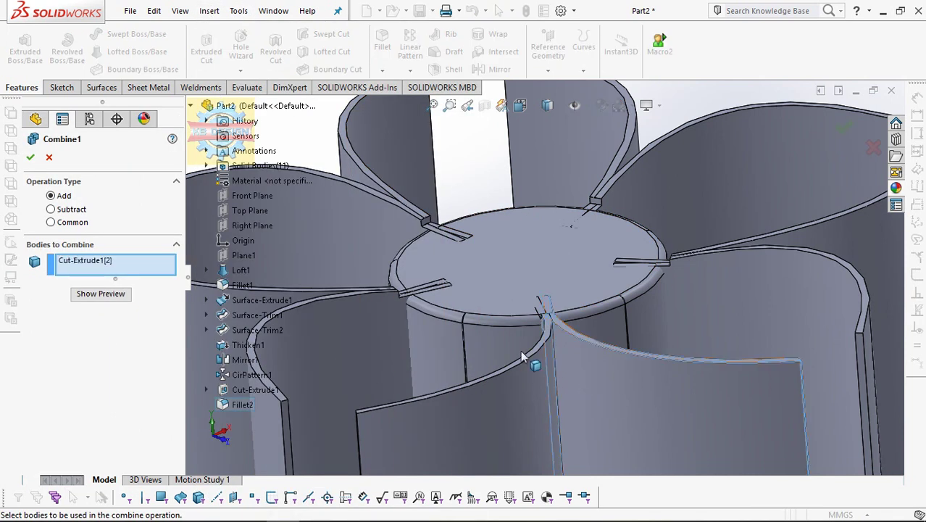
left_click(492, 342)
Step: Add every curved blade body to the Combine selection
left_click(376, 313)
left_click(402, 230)
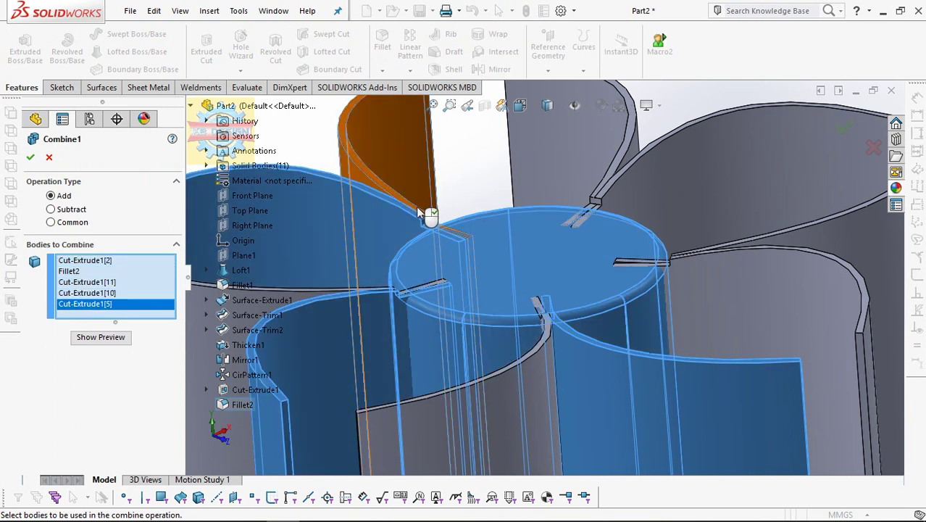
left_click(392, 174)
left_click(549, 172)
left_click(653, 184)
left_click(683, 279)
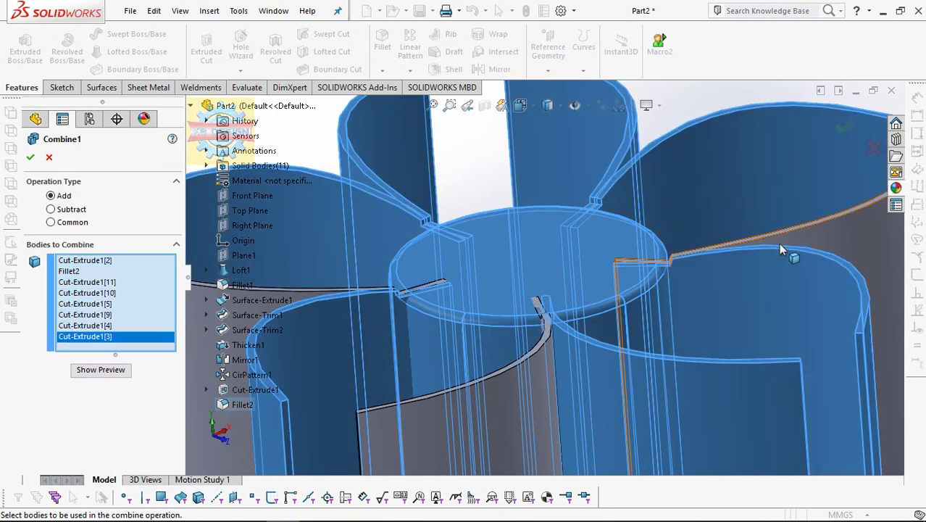
left_click(777, 243)
left_click(514, 385)
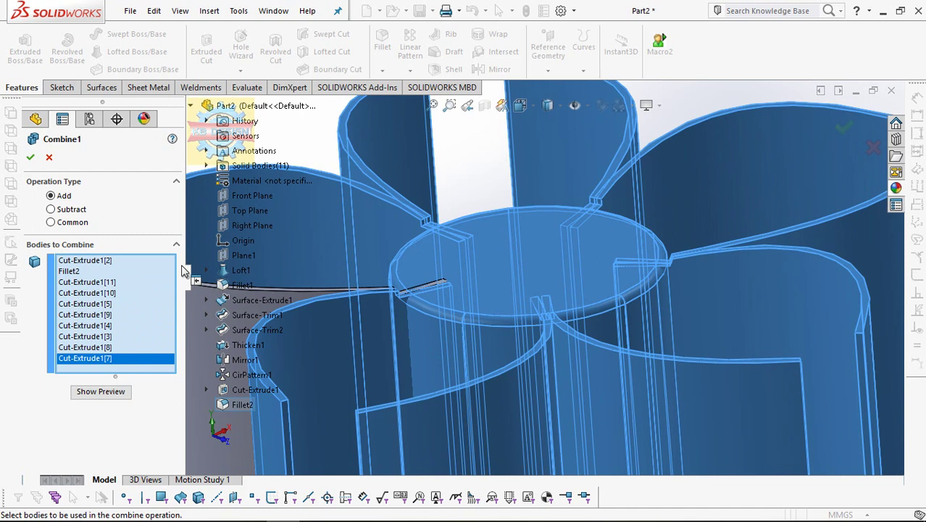
left_click(300, 291)
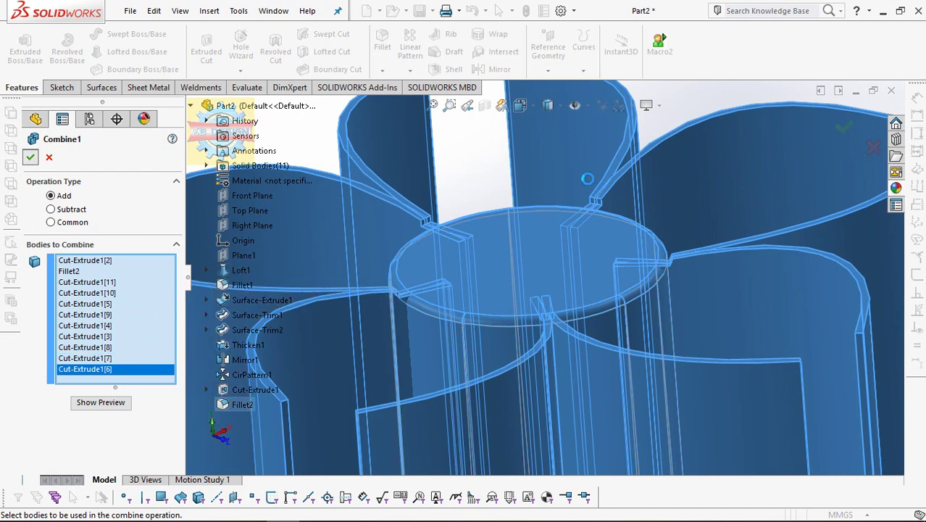
scroll(588, 180, "up", 2)
scroll(601, 190, "up", 2)
scroll(645, 165, "up", 2)
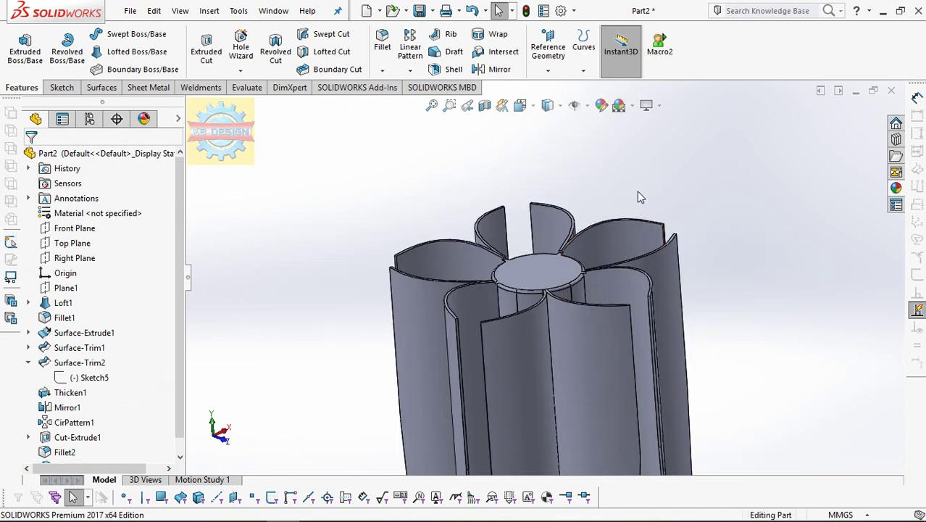
middle_click_drag(643, 184, 587, 264)
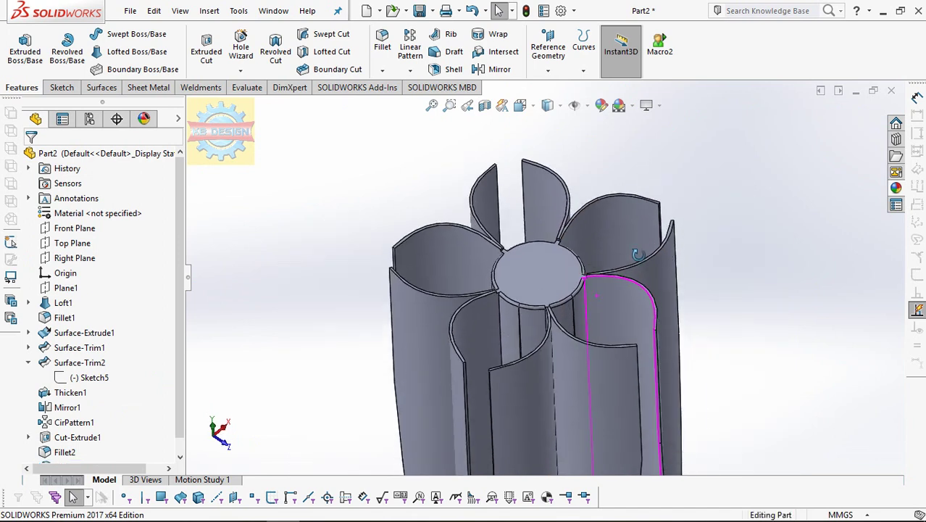
Step: Sketch a circle from the disc centre to its rim on the disc's face
left_click(555, 269)
key("ctrl+8")
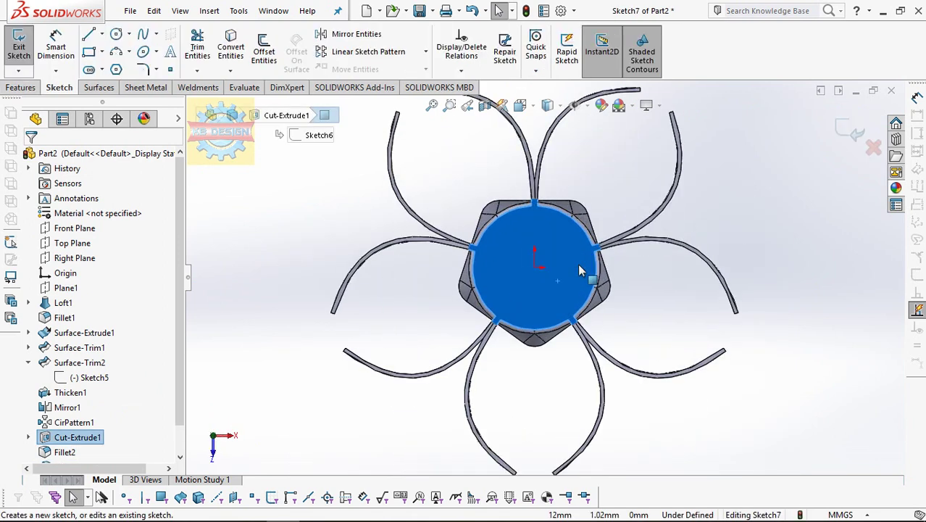
scroll(570, 255, "down", 3)
left_click(116, 34)
left_click(458, 280)
left_click(453, 129)
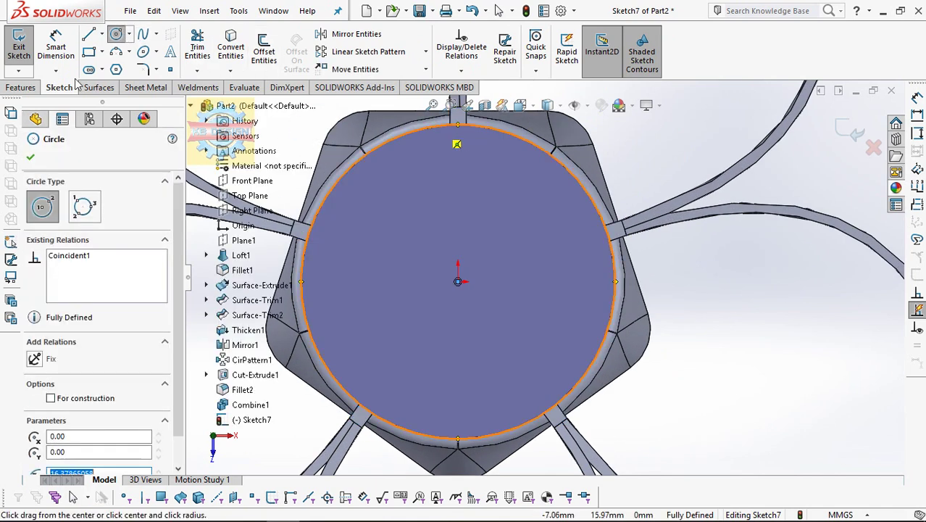
Step: Cut the circle 0.10 mm deep into the top disc
left_click(21, 87)
left_click(207, 47)
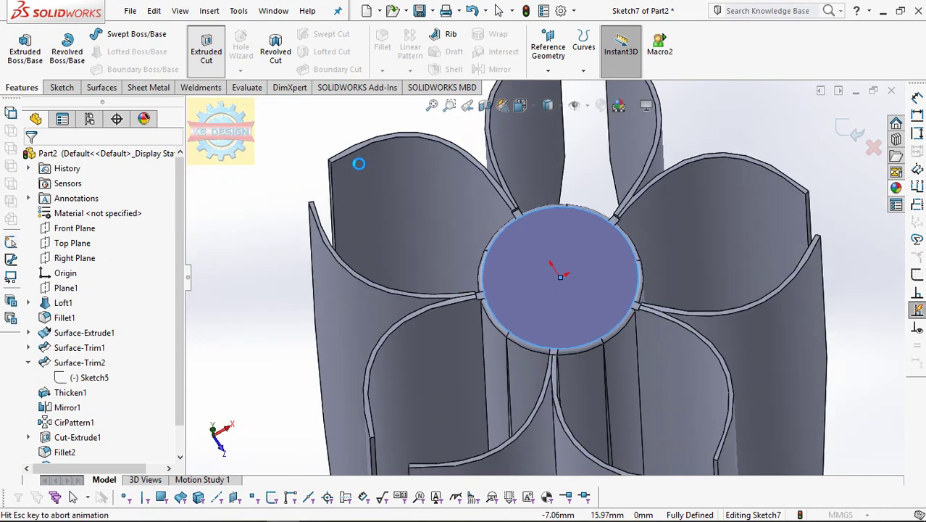
type(".1")
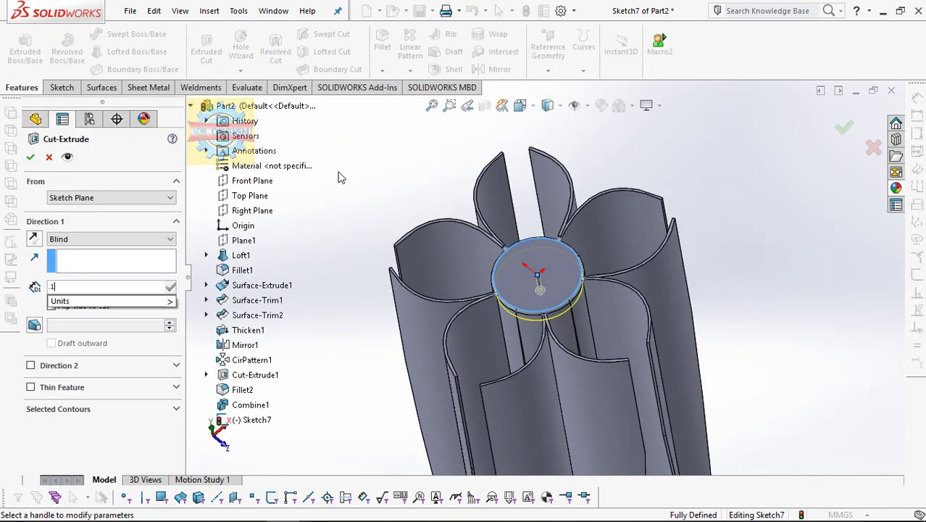
key("Return")
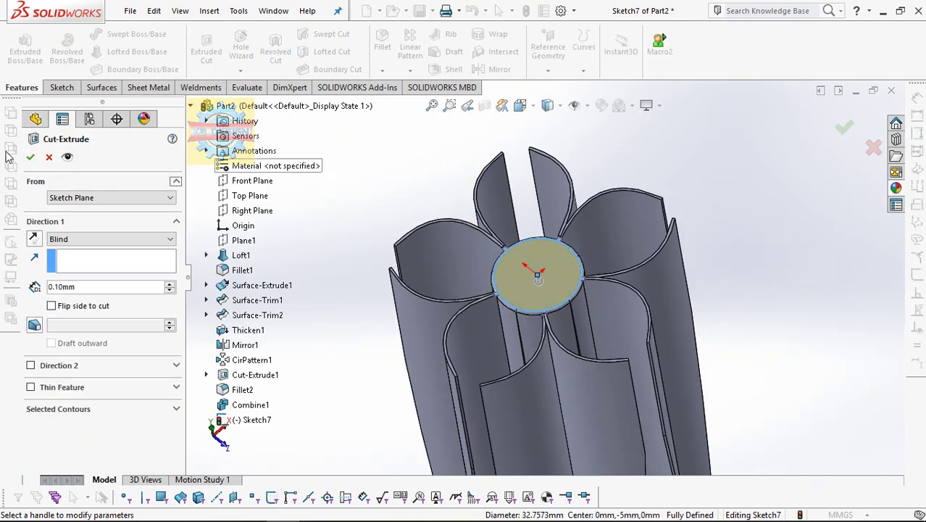
left_click(30, 159)
scroll(549, 269, "down", 3)
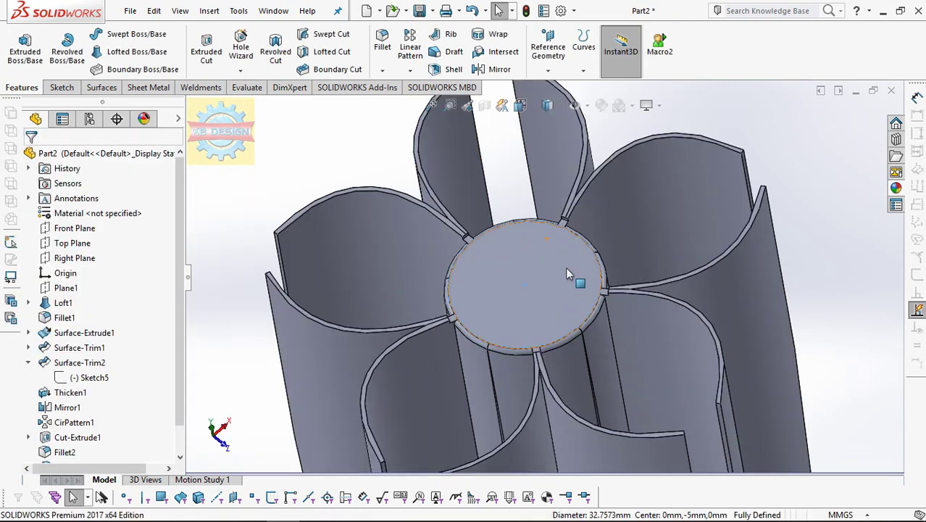
Step: Add a dome to the disc's top circular face
left_click(562, 279)
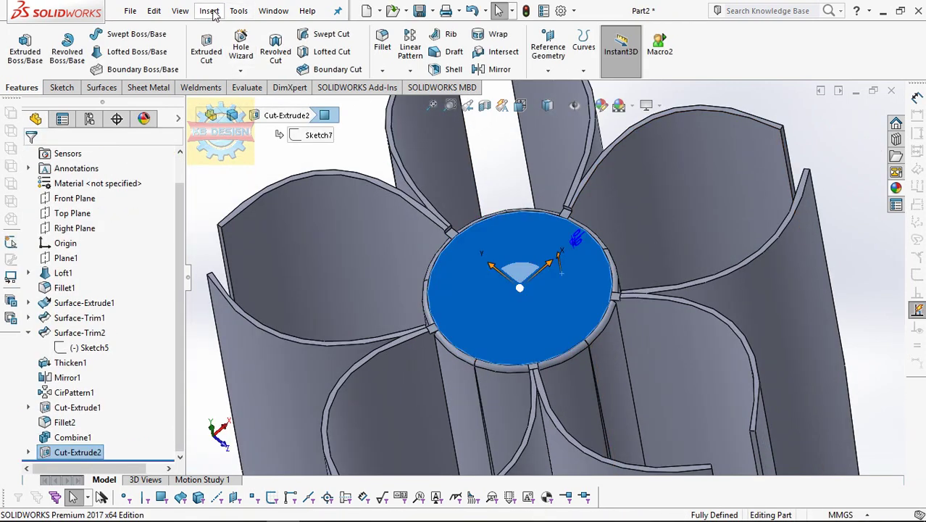
left_click(213, 11)
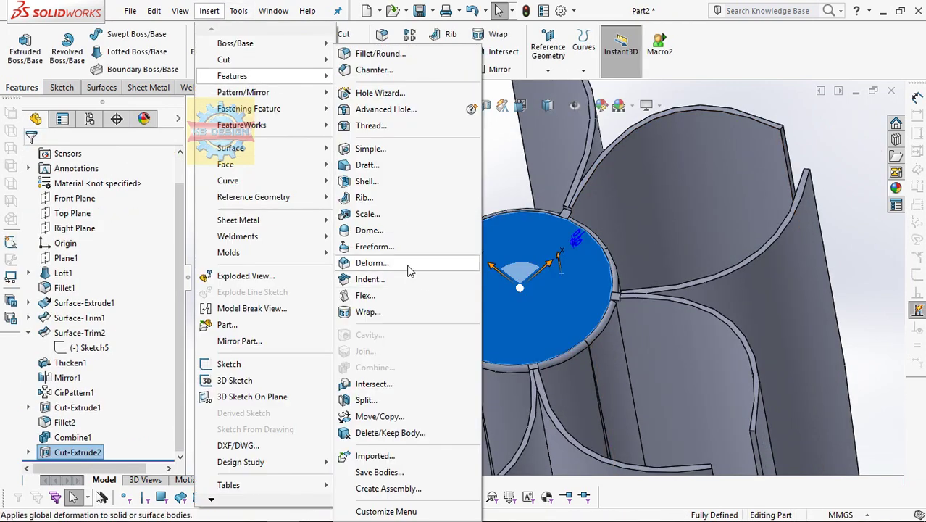
left_click(380, 230)
type("2")
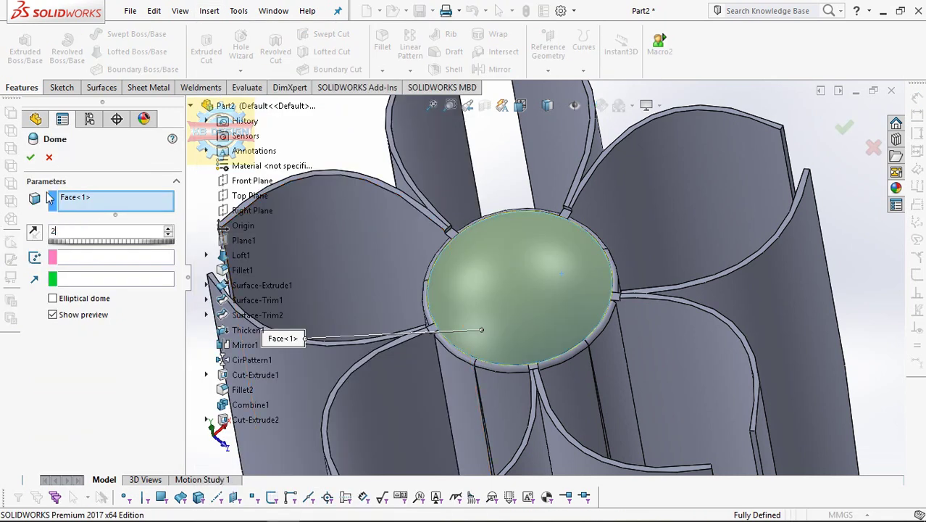
left_click(31, 159)
mouse_move(576, 242)
middle_mouse_down()
mouse_move(577, 139)
mouse_move(579, 242)
middle_mouse_up()
scroll(523, 327, "down", 4)
scroll(471, 304, "down", 3)
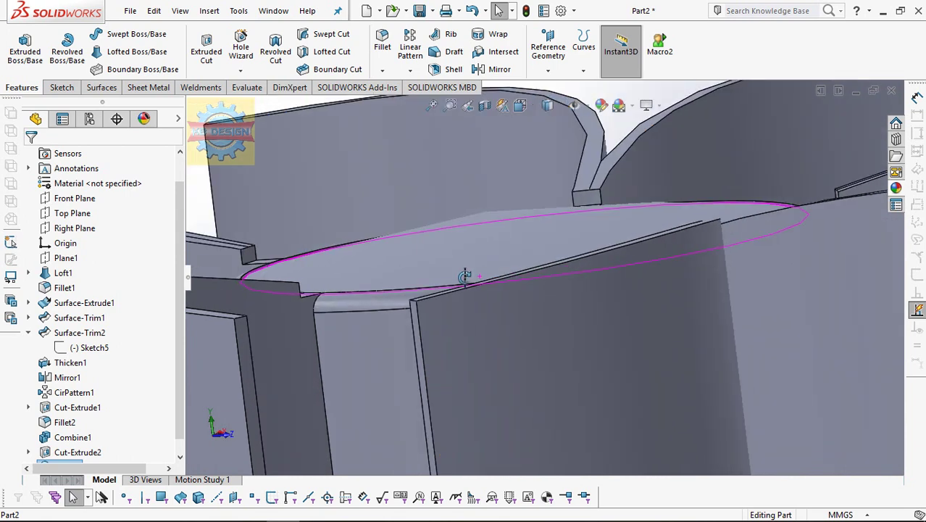
scroll(445, 299, "down", 3)
middle_click_drag(444, 299, 546, 231)
mouse_move(589, 194)
middle_mouse_down()
mouse_move(582, 186)
mouse_move(616, 196)
middle_mouse_up()
right_click(62, 452)
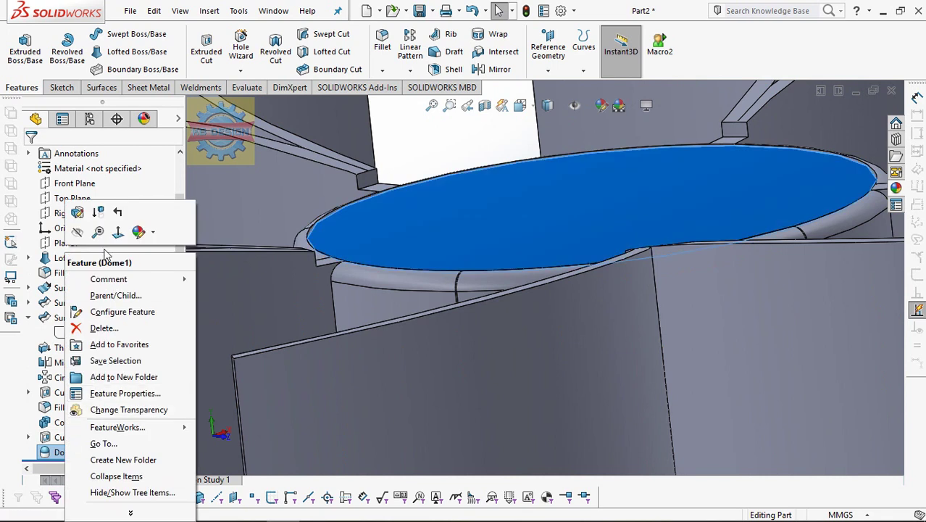
left_click(78, 211)
mouse_move(405, 290)
middle_mouse_down()
mouse_move(435, 337)
mouse_move(373, 352)
middle_mouse_up()
key("Return")
middle_click_drag(486, 177, 599, 376)
scroll(599, 376, "up", 3)
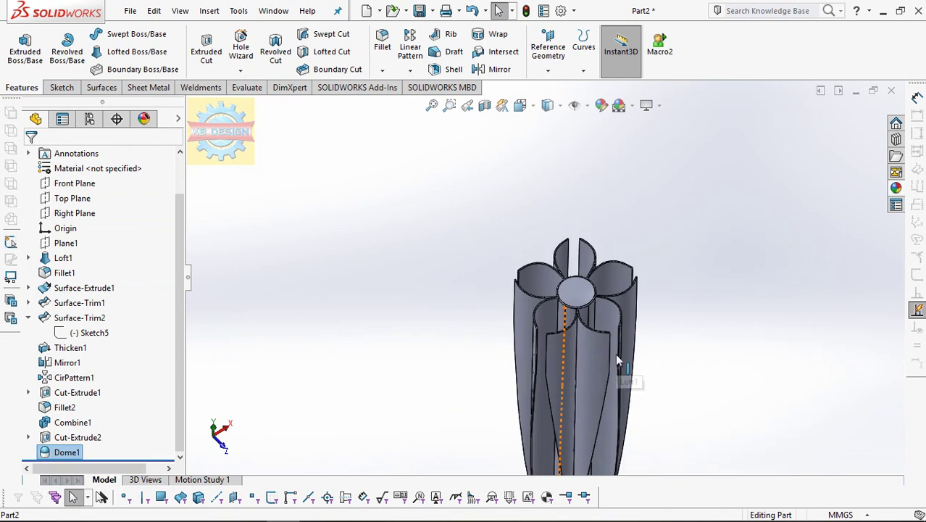
scroll(615, 354, "up", 2)
scroll(612, 382, "up", 2)
scroll(587, 226, "down", 3)
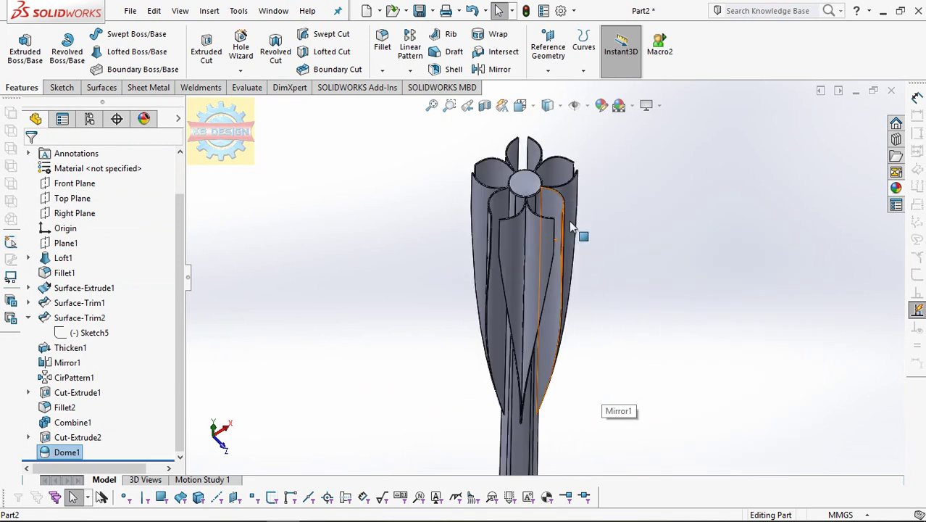
middle_click_drag(587, 226, 551, 208)
scroll(550, 206, "down", 3)
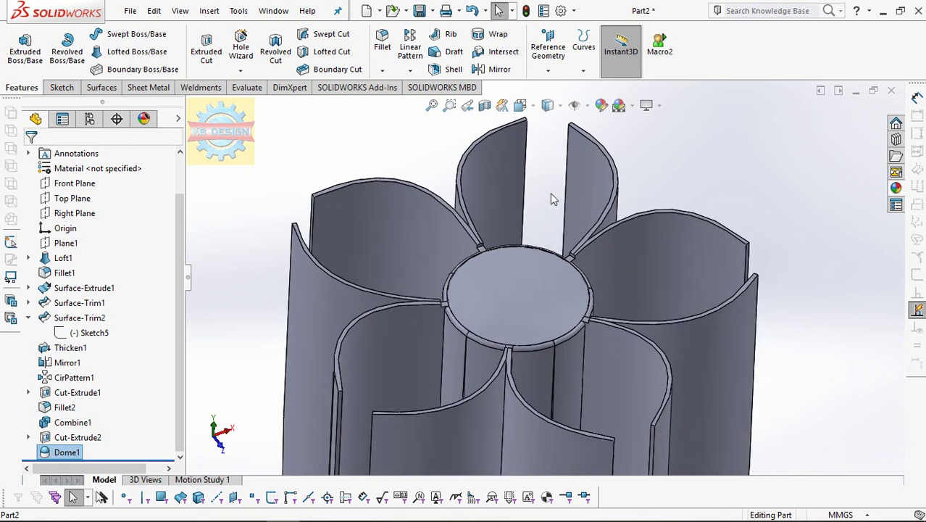
mouse_move(550, 193)
middle_mouse_down()
mouse_move(540, 169)
mouse_move(555, 231)
middle_mouse_up()
scroll(559, 169, "up", 3)
scroll(524, 269, "down", 3)
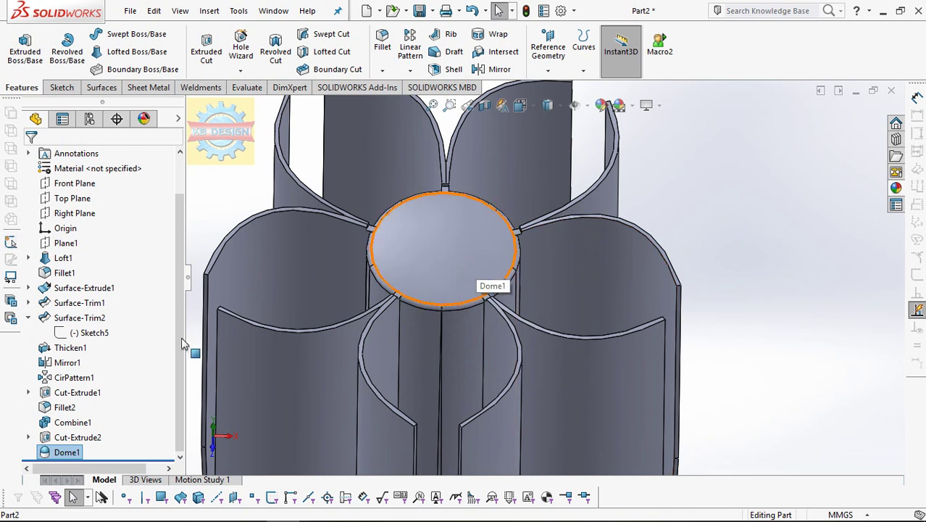
Step: Change Cut-Extrude2's depth to 3 mm
left_click(78, 438)
left_click(90, 395)
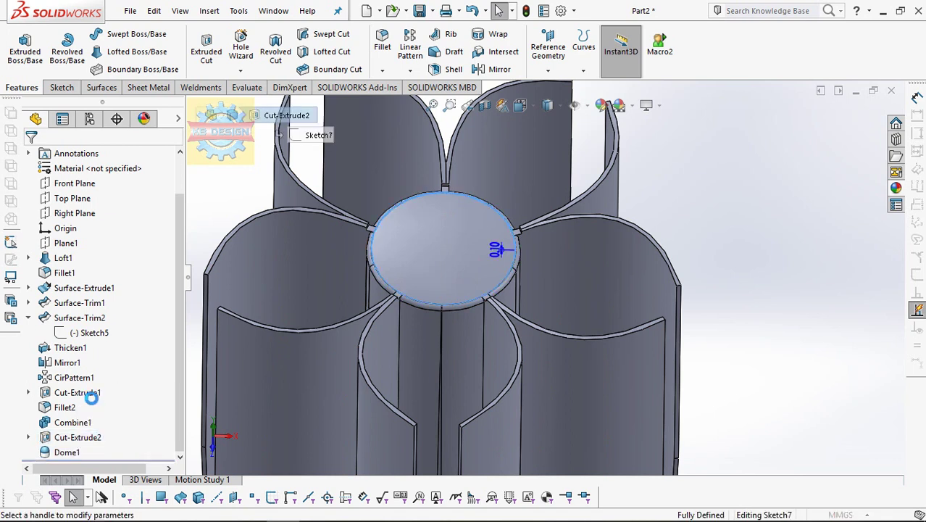
type("3")
key("Return")
left_click(30, 158)
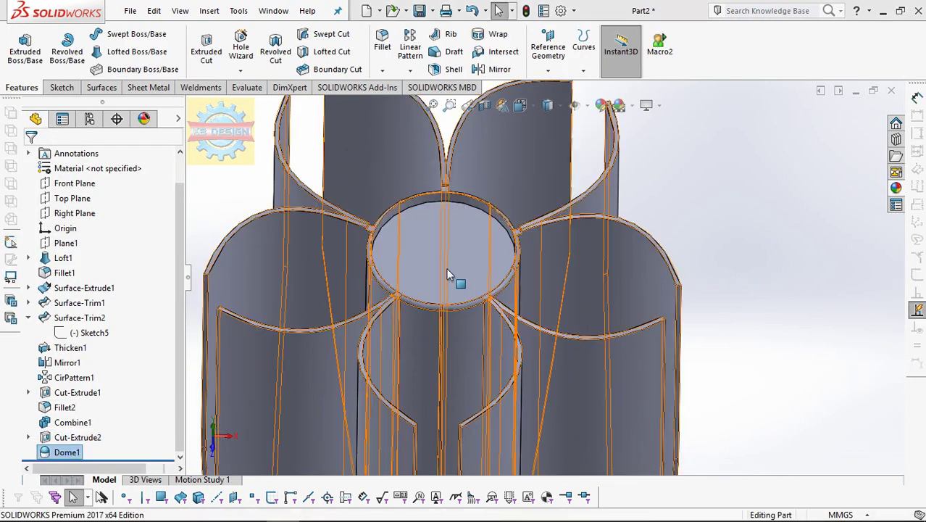
Step: Extrude a separate 3 mm disc boss from the top face with Merge off
left_click(428, 229)
left_click(505, 203)
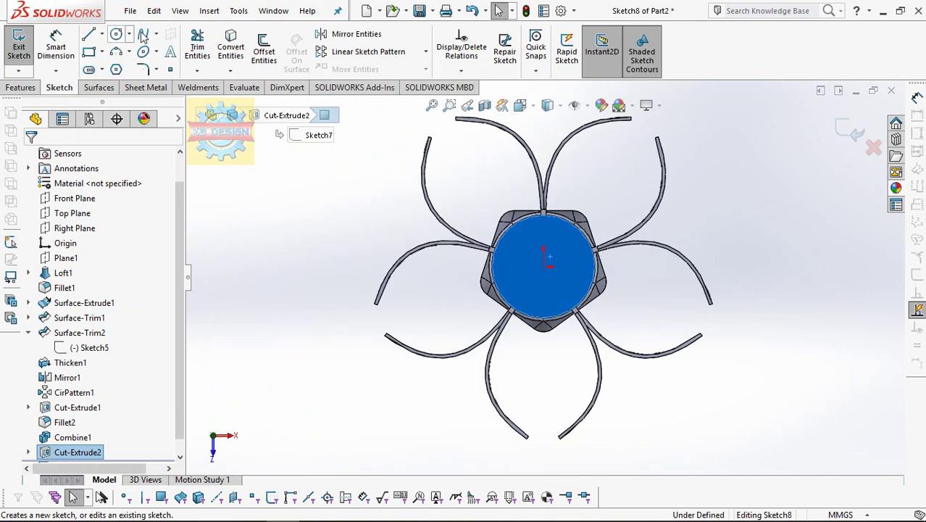
left_click(22, 87)
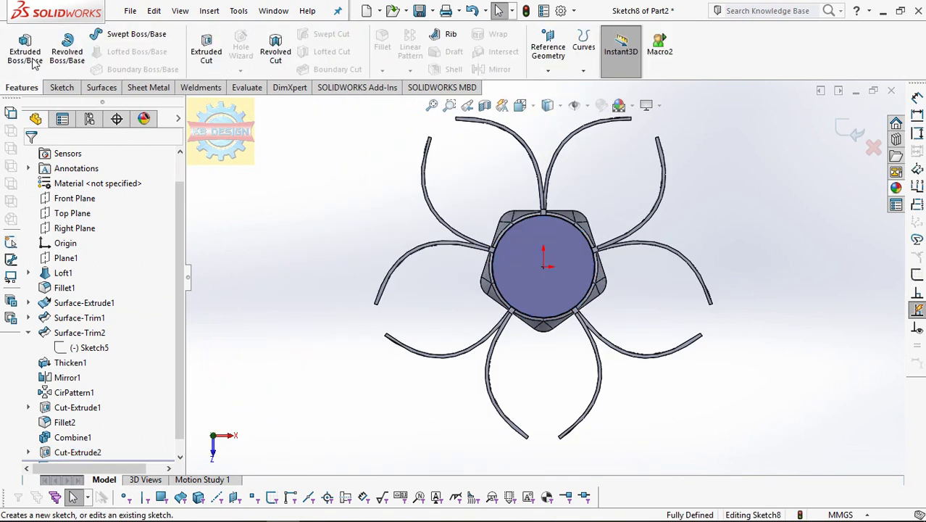
left_click(25, 51)
type("3.00mm")
left_click(92, 306)
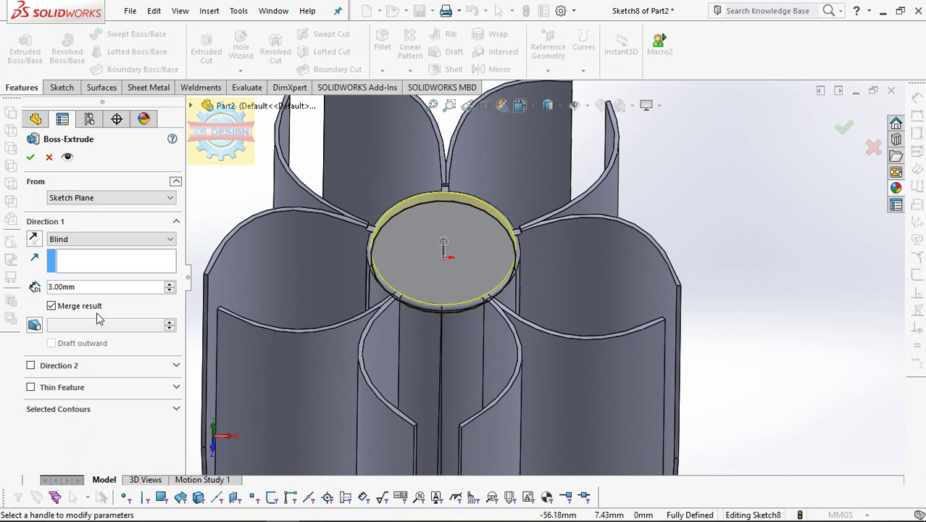
left_click(30, 158)
Step: Dome the new disc's top face at 2 mm and hide the blade bodies
left_click(450, 223)
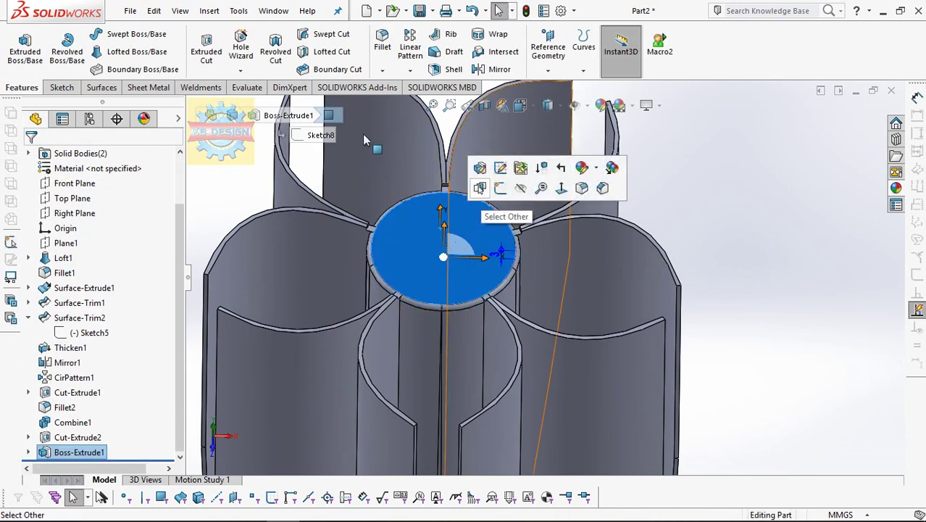
left_click(208, 10)
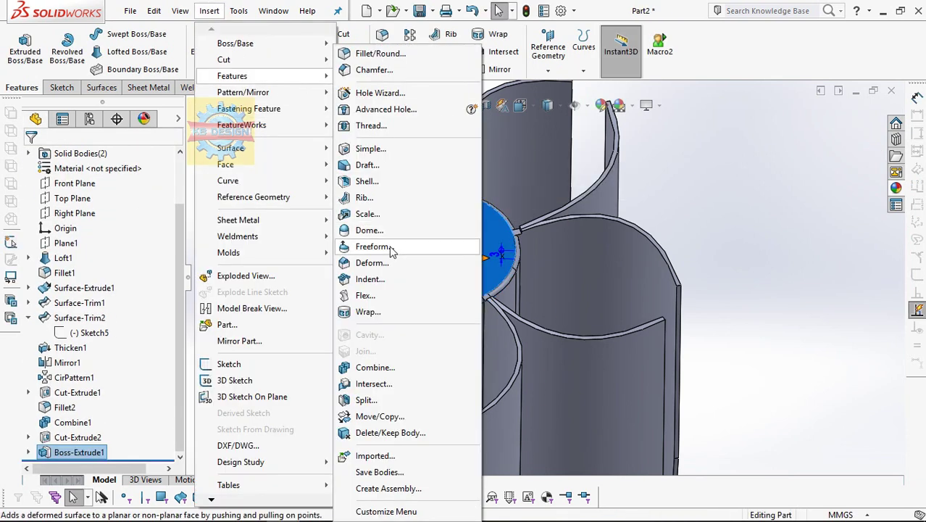
left_click(370, 230)
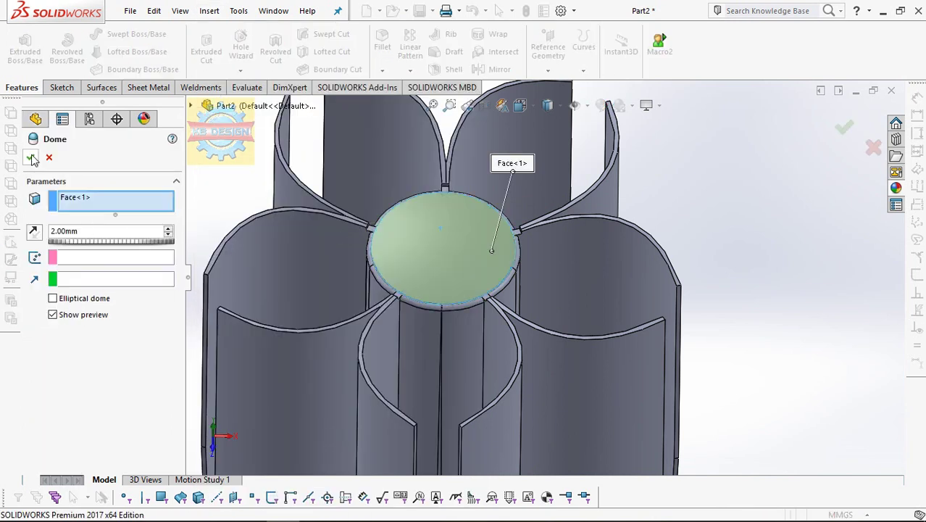
left_click(30, 158)
left_click(588, 260)
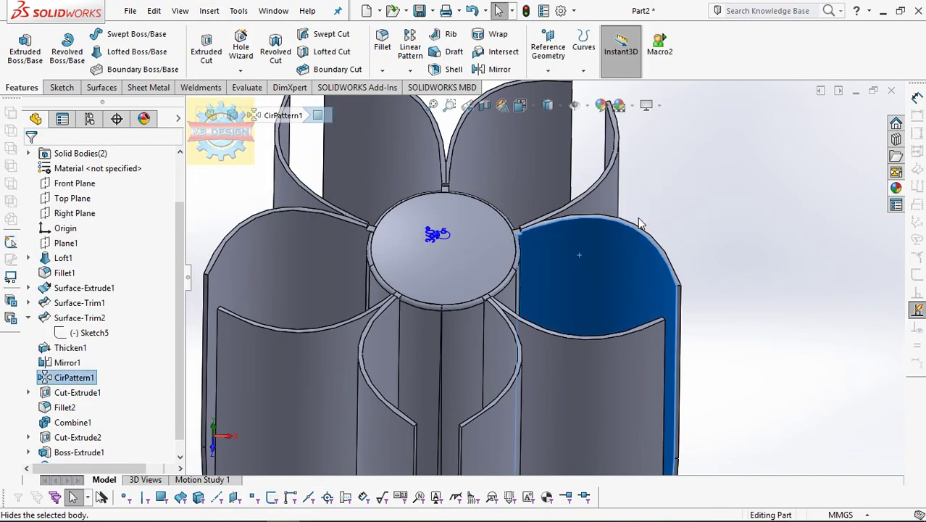
left_click(641, 223)
Step: Open a sketch on the Top Plane after trying the Right and Front planes
middle_click_drag(525, 233, 444, 165)
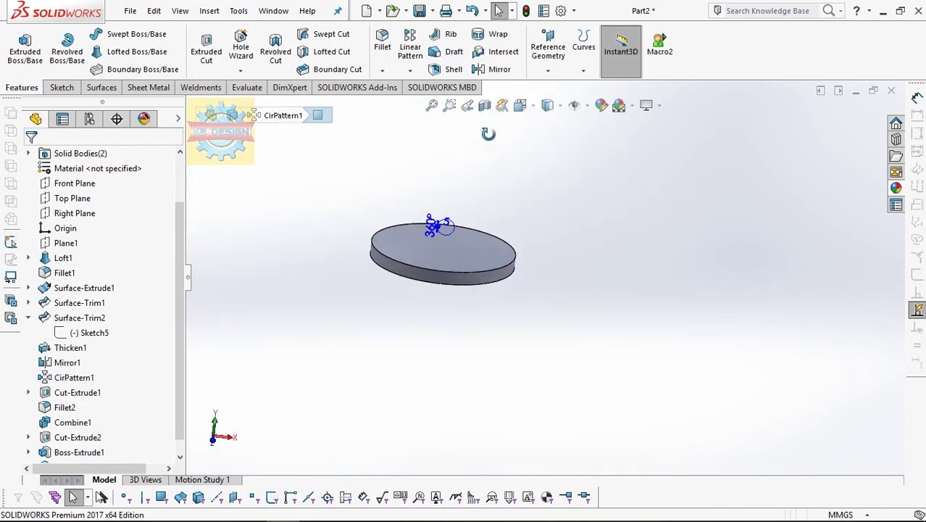
left_click(69, 184)
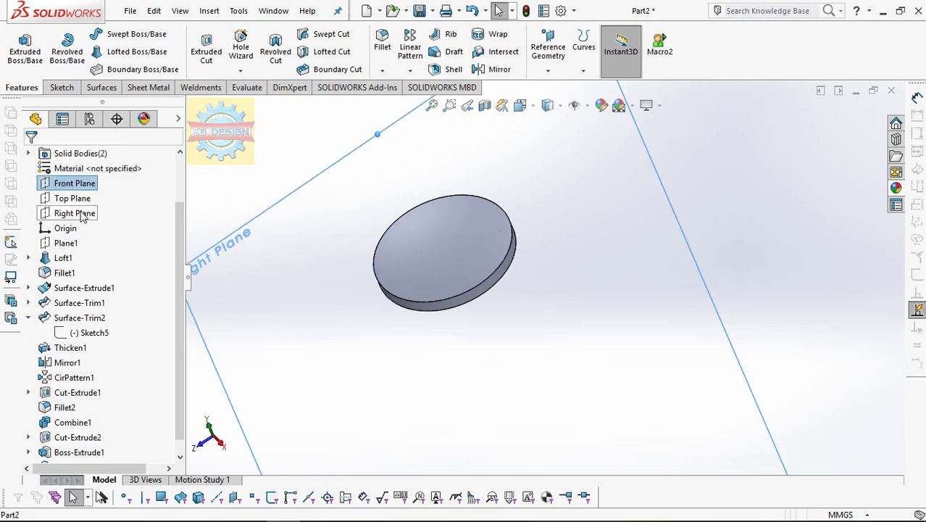
left_click(82, 215)
left_click(64, 186)
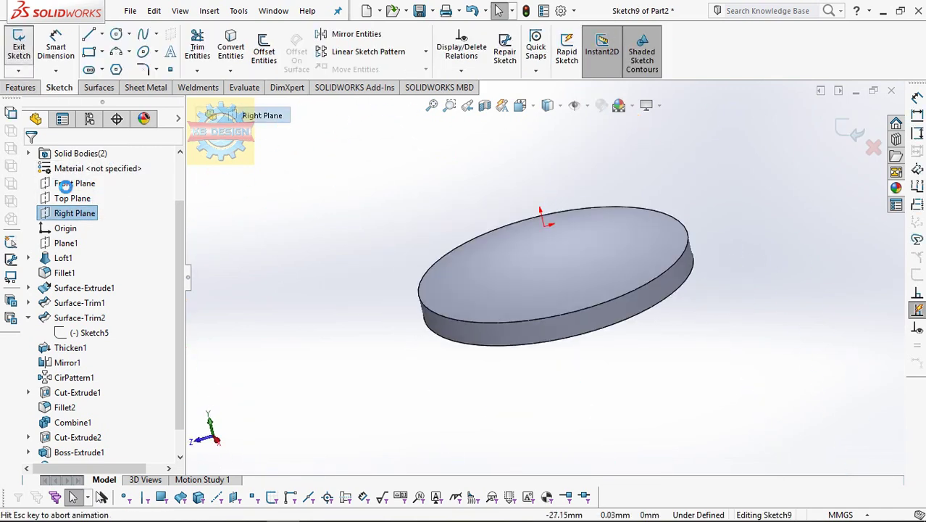
left_click(64, 184)
left_click(99, 158)
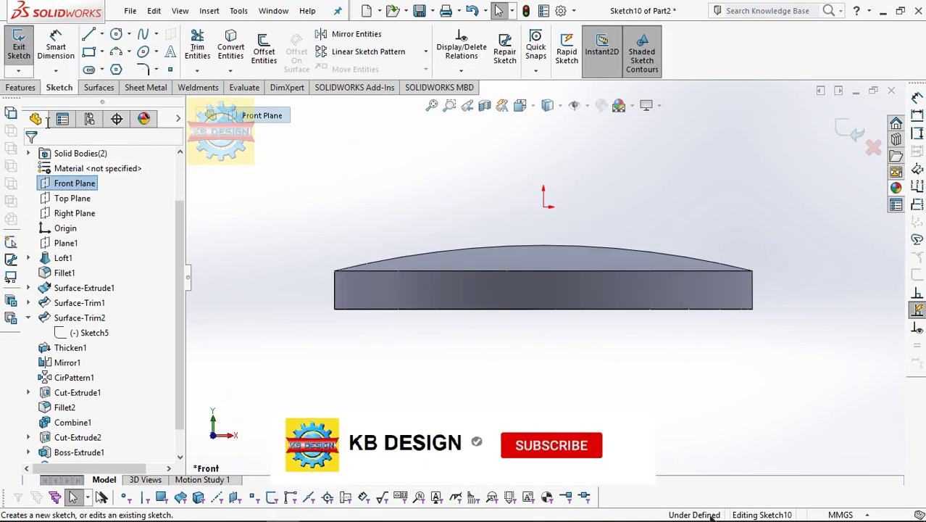
left_click(19, 47)
left_click(72, 198)
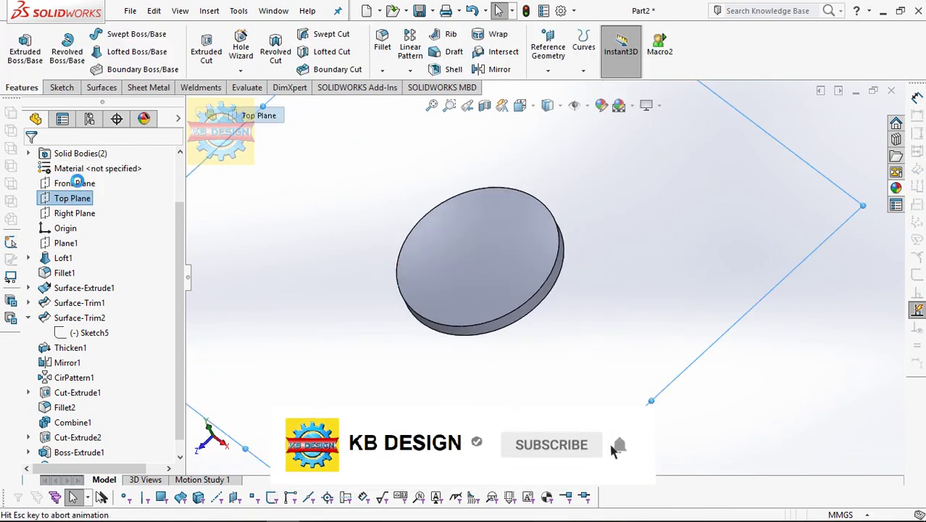
left_click(99, 172)
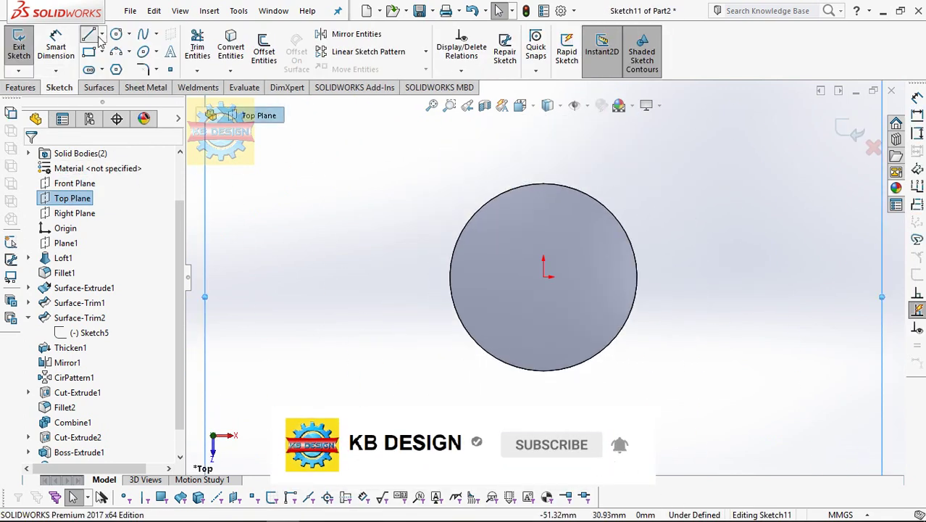
Step: Draw a vertical line across the disc and linear-pattern it at 2 mm spacing
left_click(90, 35)
left_click(544, 145)
left_click(543, 429)
key("Escape")
left_click(337, 55)
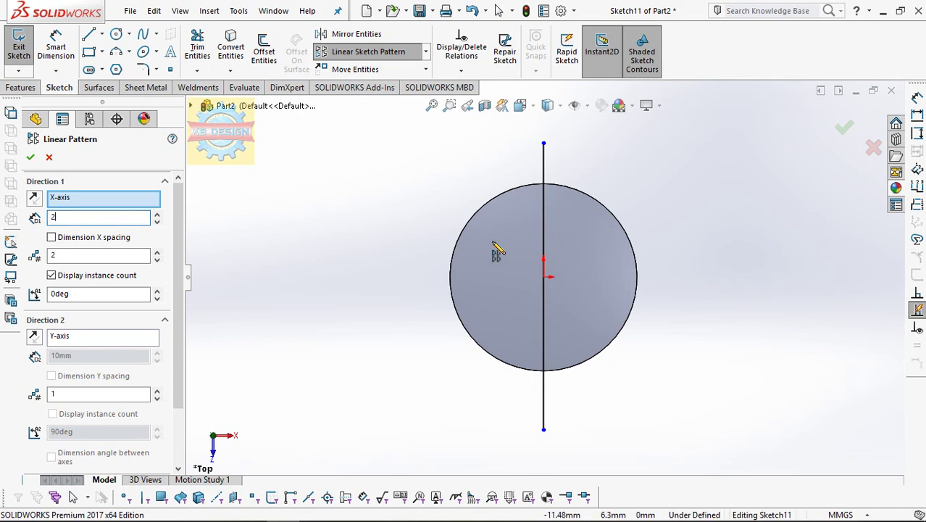
left_click(543, 243)
type("9")
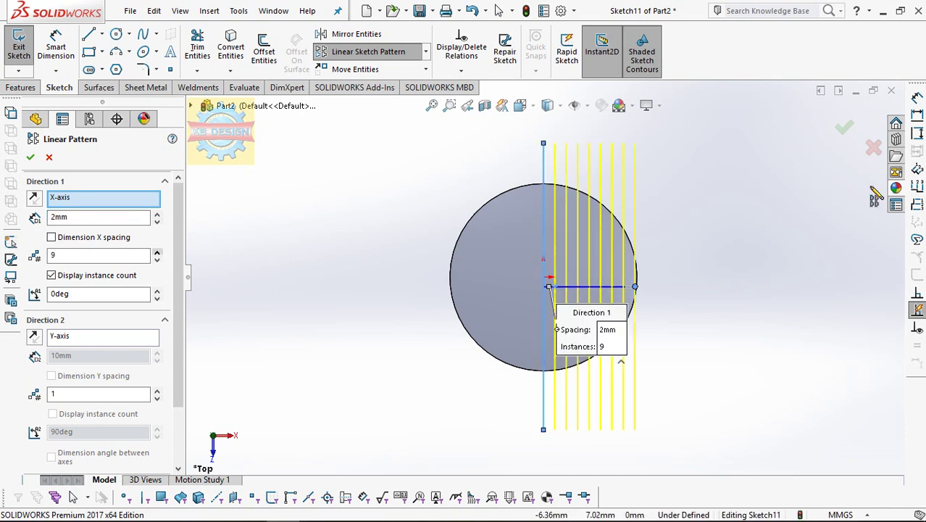
left_click(30, 159)
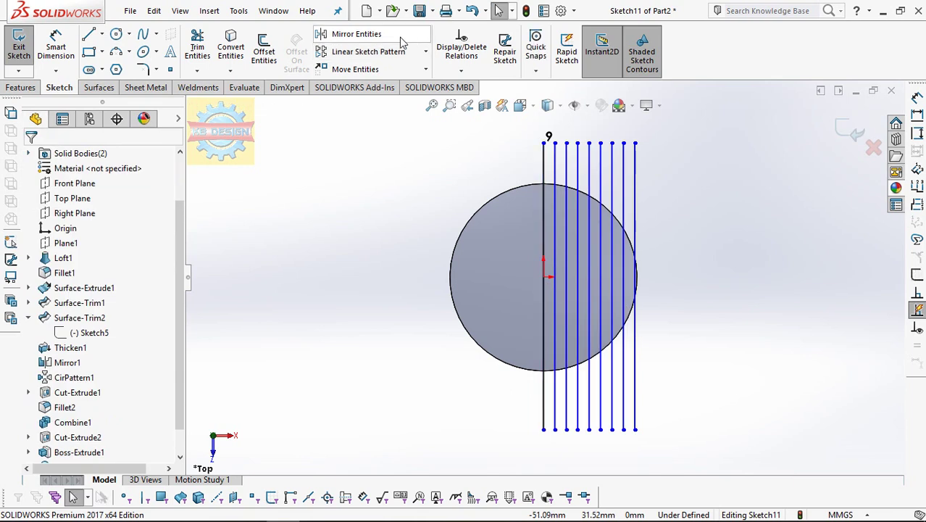
Step: Mirror the eight right-hand lines about centre Line1 and exit the sketch
left_click(363, 36)
left_click_drag(606, 249, 683, 448)
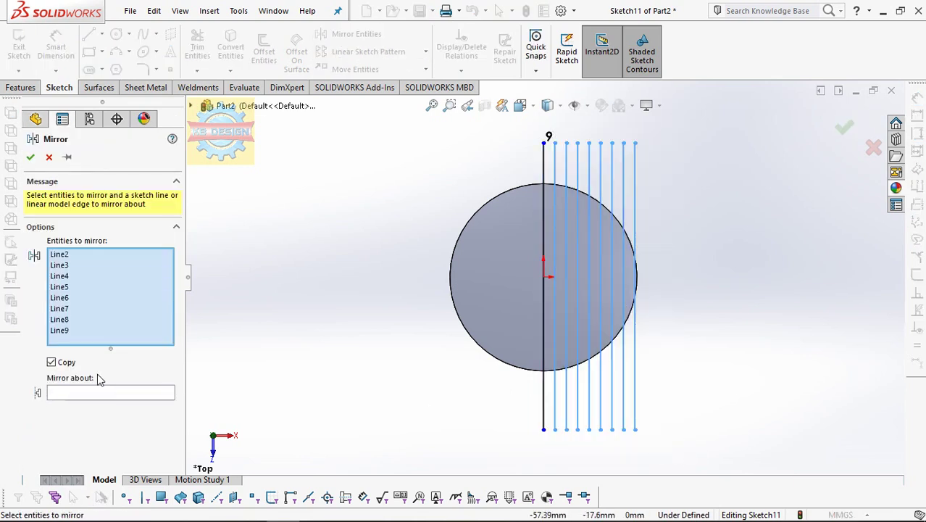
left_click(82, 392)
left_click(543, 317)
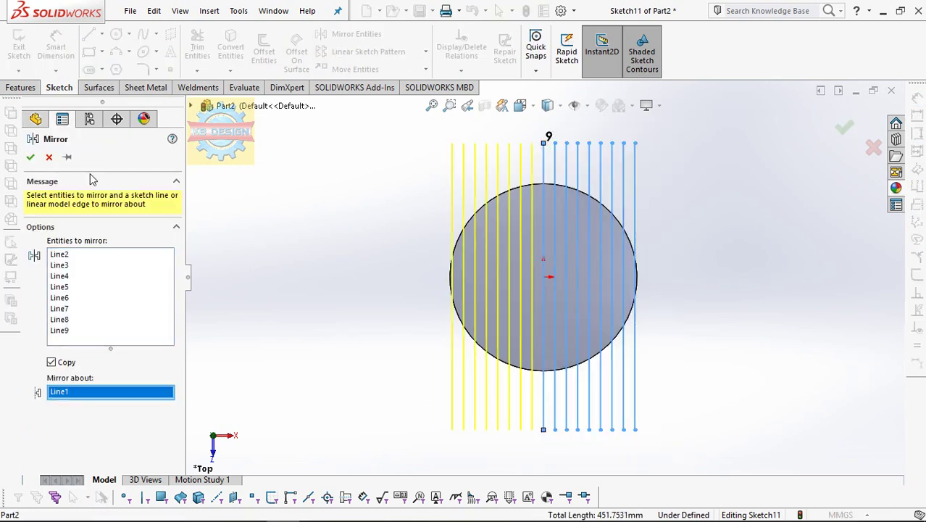
left_click(29, 158)
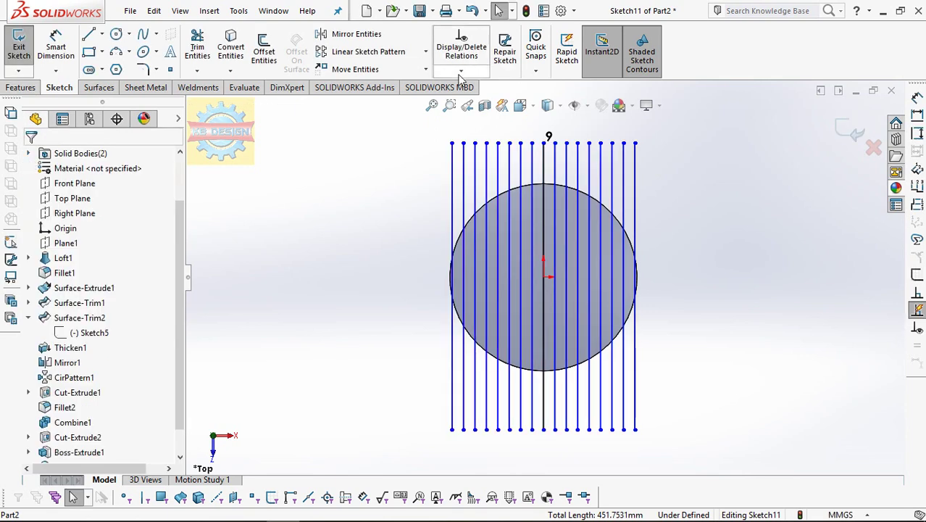
left_click(19, 45)
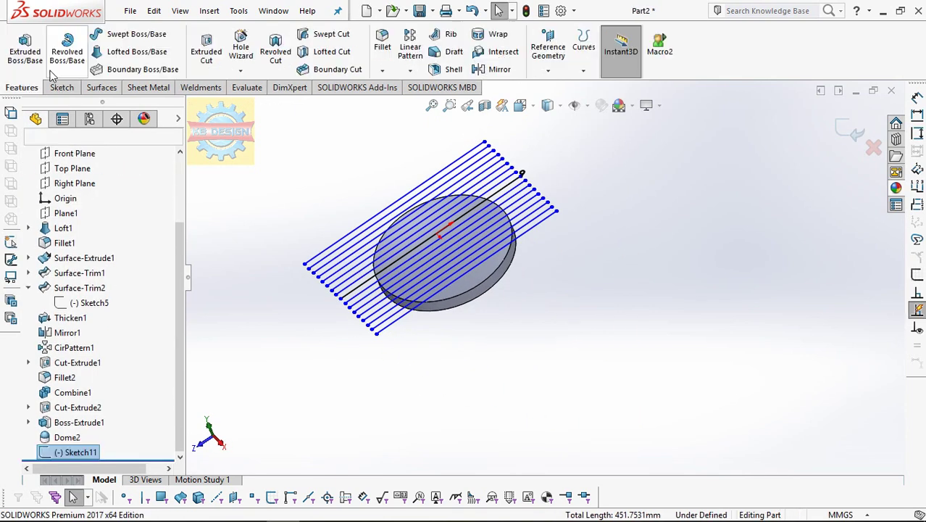
Step: Project Sketch11's lines onto the disc's top face as a Split Line
left_click(579, 67)
left_click(600, 83)
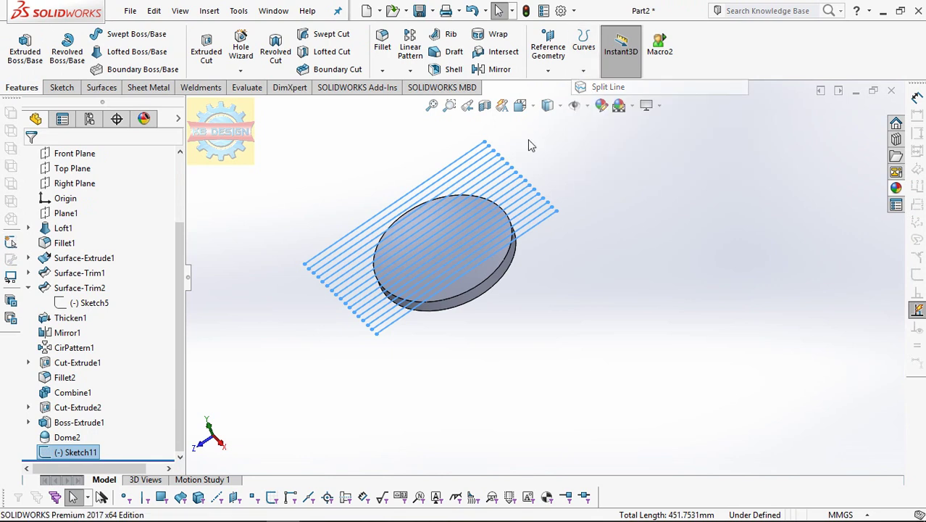
left_click(490, 247)
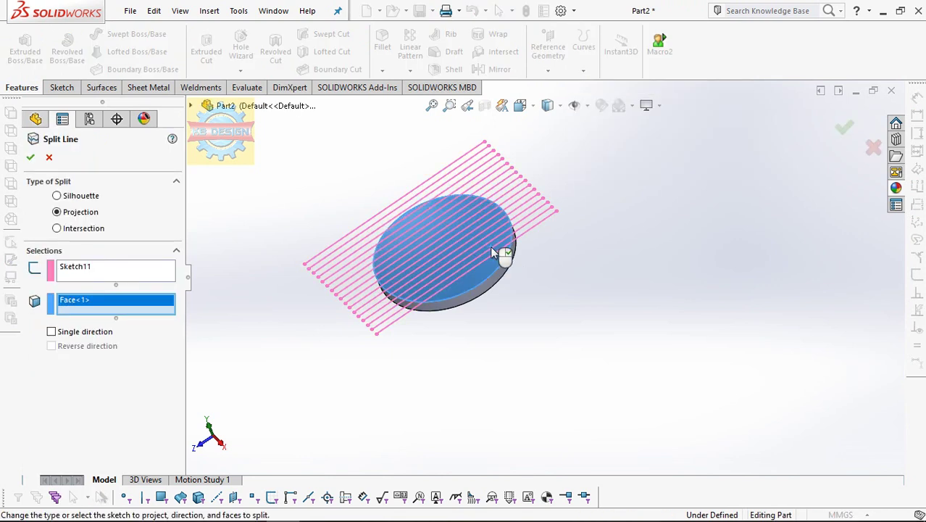
left_click(30, 159)
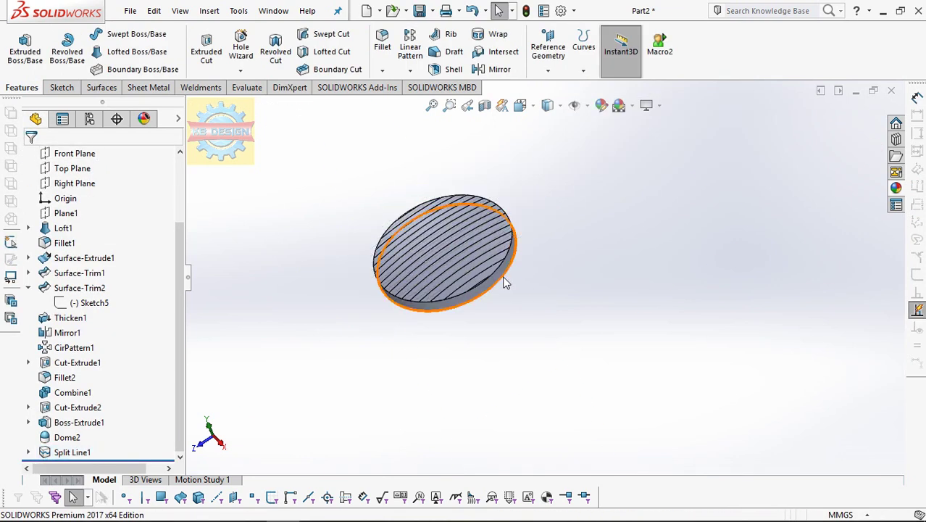
scroll(503, 276, "down", 4)
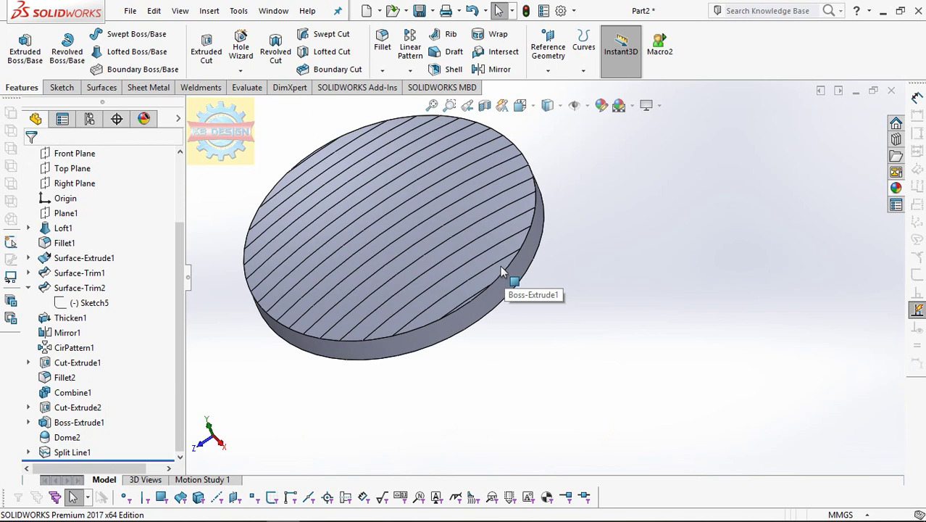
Step: Sweep a 1 mm circular profile along a split edge of the disc
left_click(116, 36)
left_click(86, 208)
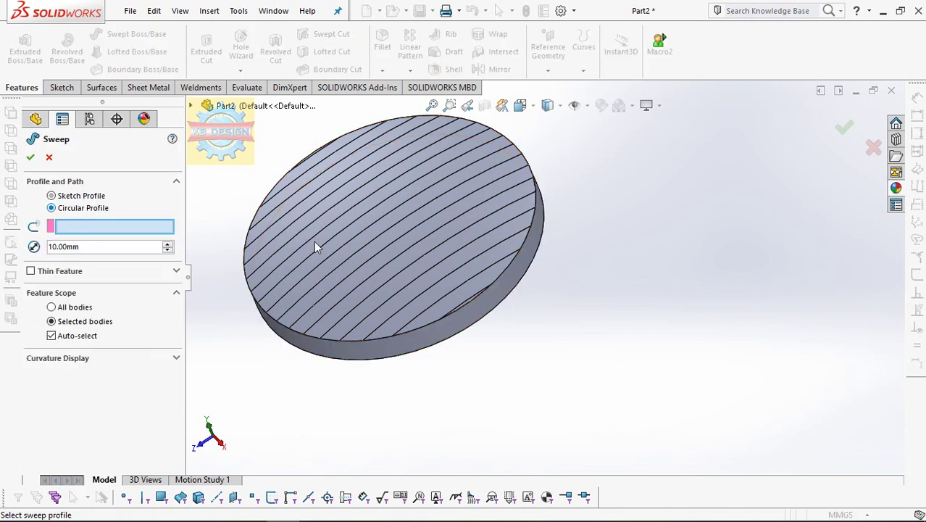
left_click(474, 300)
type("1")
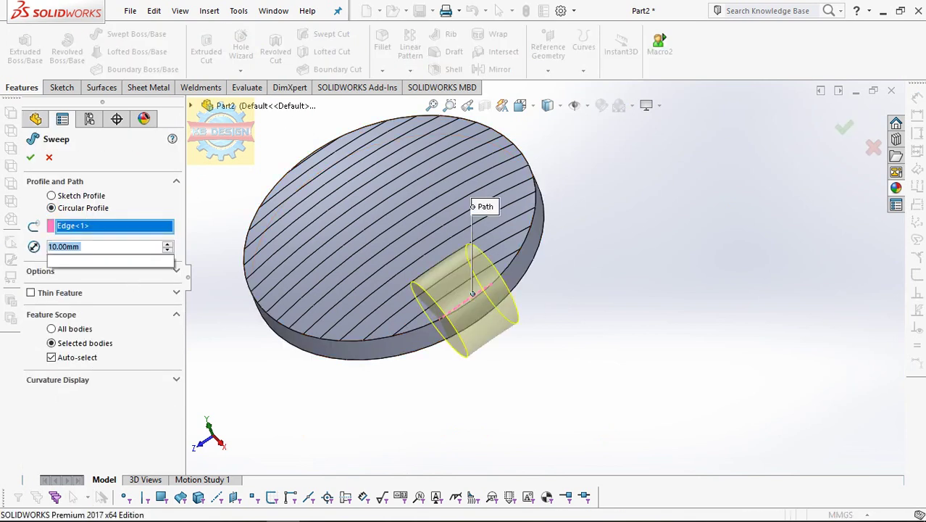
key("Return")
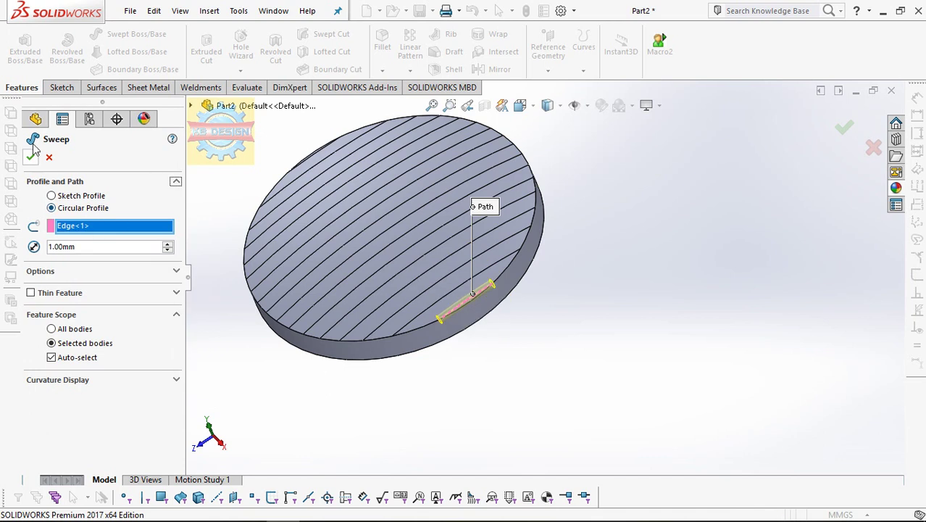
left_click(33, 160)
mouse_move(488, 242)
middle_mouse_down()
mouse_move(553, 192)
mouse_move(492, 242)
middle_mouse_up()
scroll(83, 449, "down", 1)
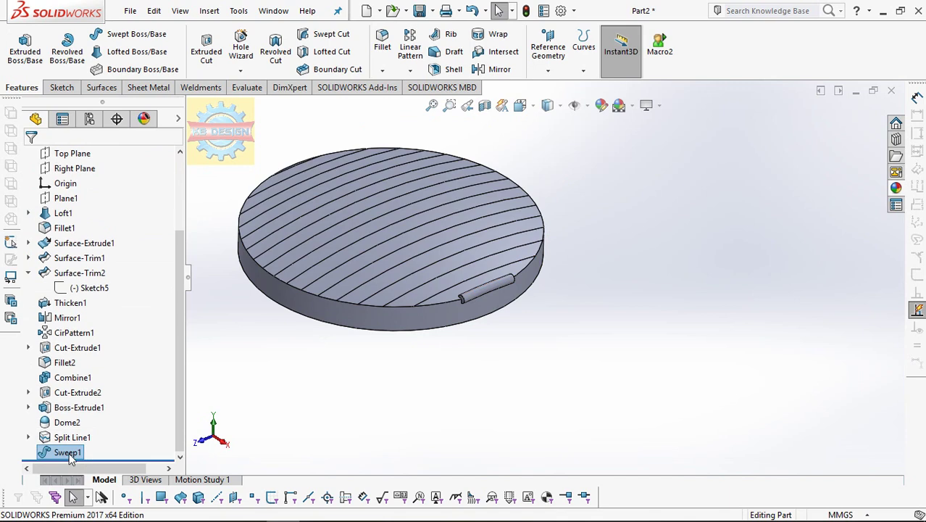
Step: Edit Sweep1 to a 0.50 mm diameter
right_click(80, 452)
left_click(81, 212)
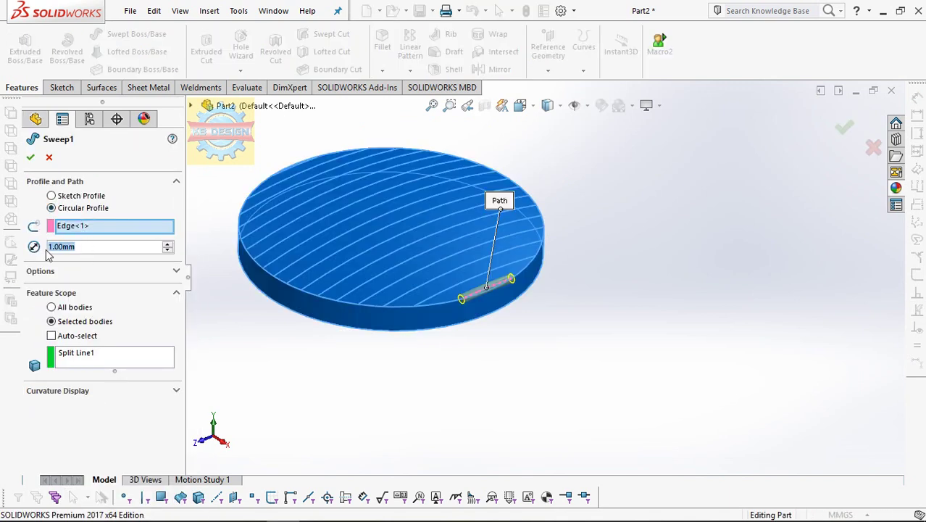
type("0.5")
key("Return")
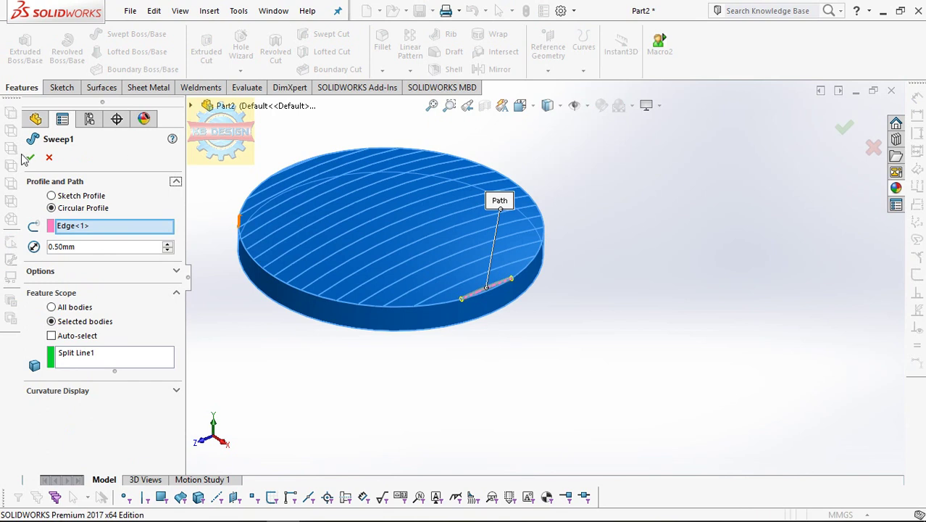
left_click(24, 157)
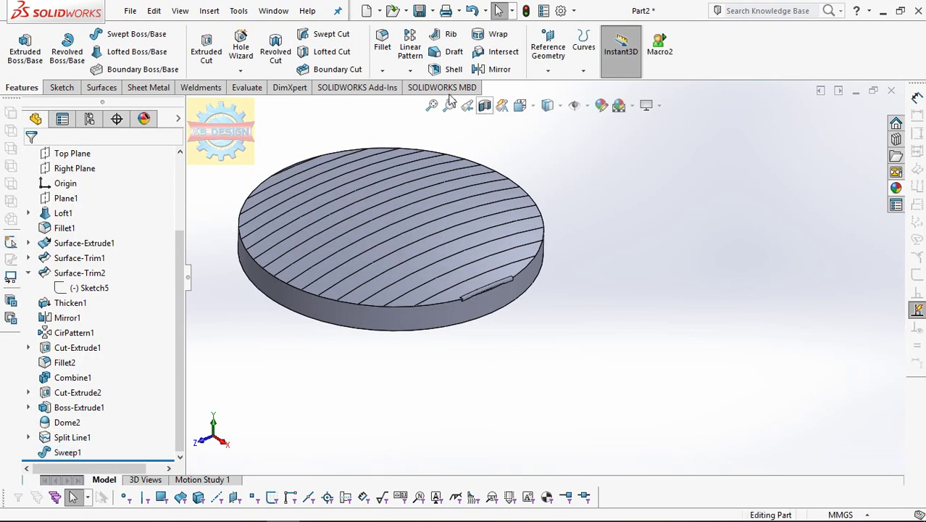
Step: Add a second 0.50 mm circular sweep along the next split edge
left_click(382, 70)
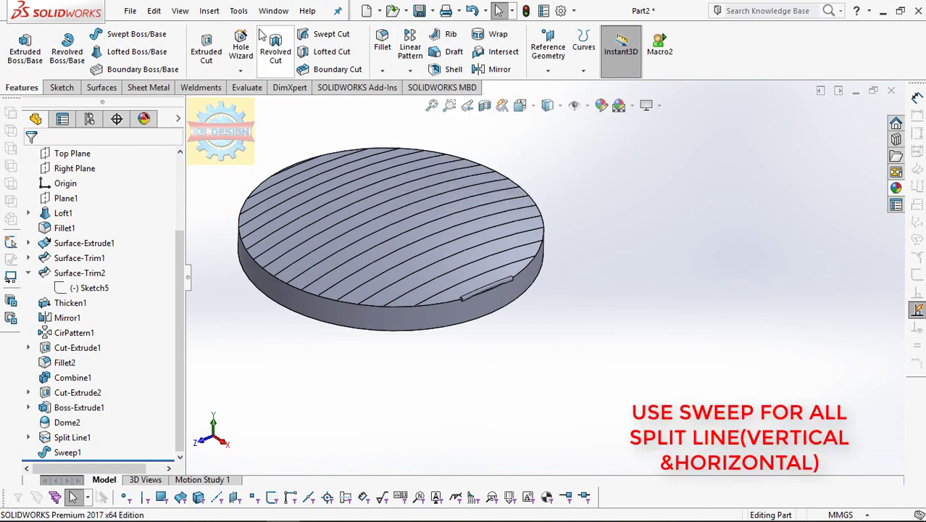
left_click(132, 34)
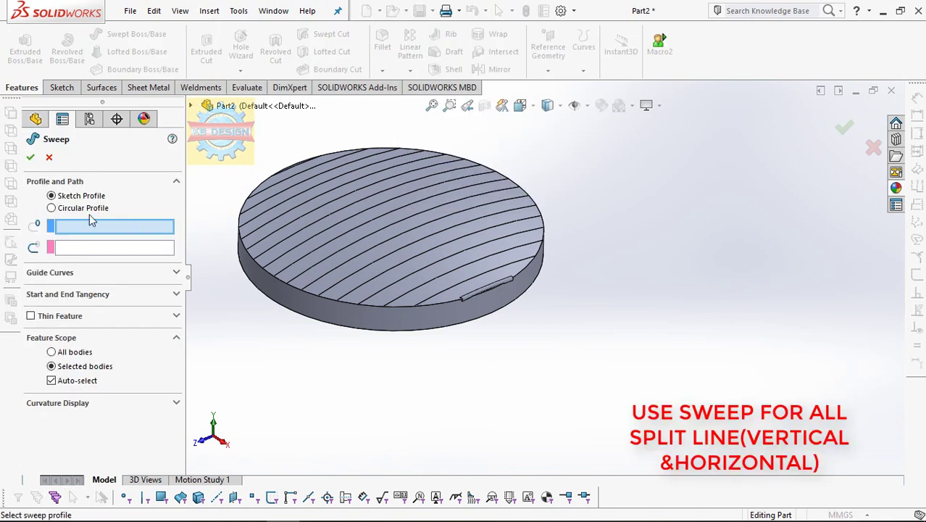
left_click(86, 208)
type("0.5")
key("Return")
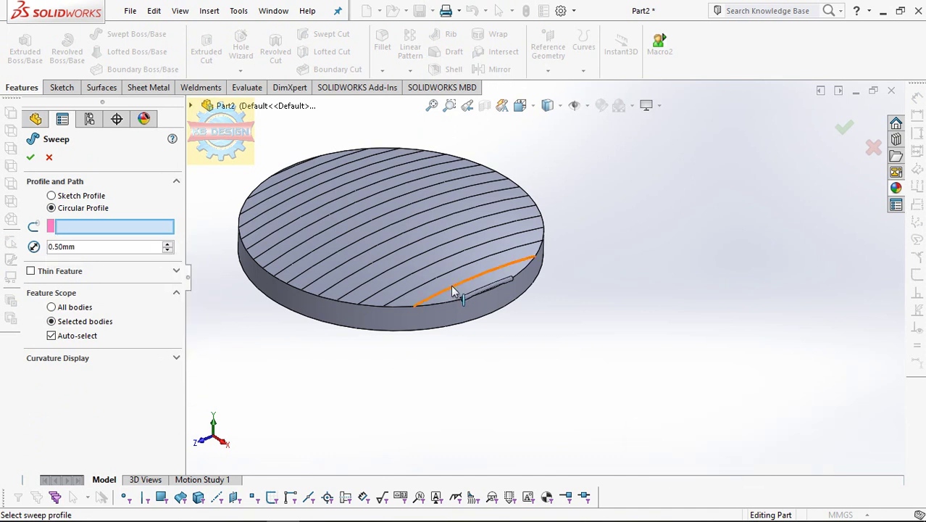
left_click(450, 284)
key("Return")
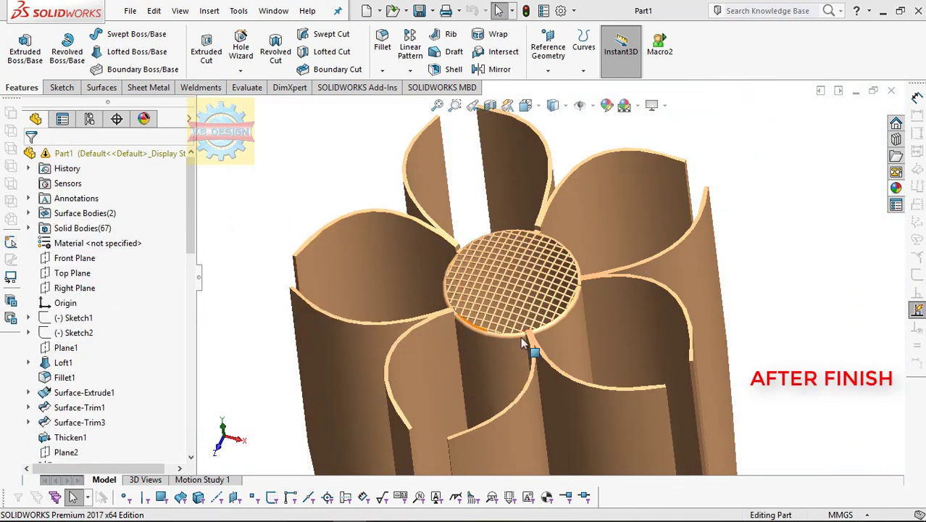
Step: Fit the whole torch model in view and orbit it upright
scroll(573, 240, "up", 5)
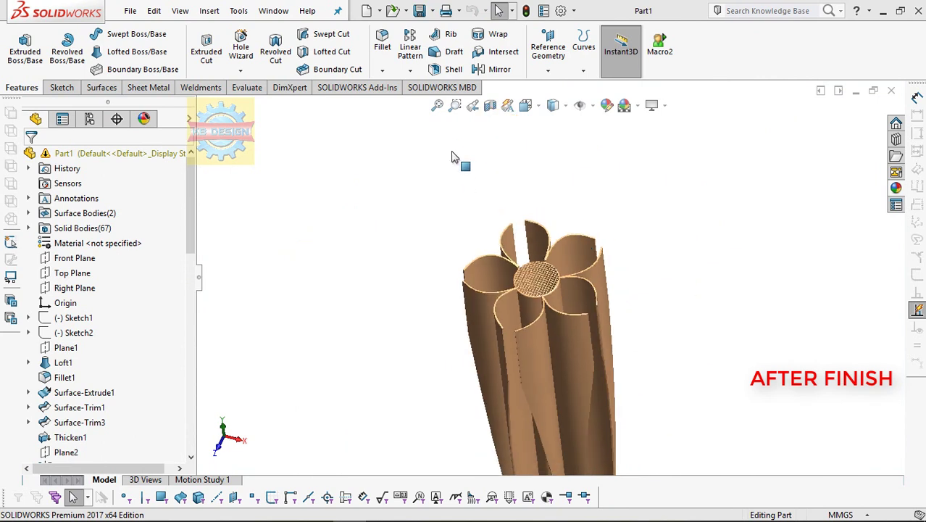
left_click(447, 116)
mouse_move(461, 119)
middle_mouse_down()
mouse_move(626, 282)
mouse_move(584, 196)
middle_mouse_up()
scroll(570, 240, "down", 3)
scroll(533, 242, "down", 3)
scroll(530, 238, "down", 2)
scroll(522, 235, "up", 3)
scroll(587, 218, "up", 3)
mouse_move(587, 217)
middle_mouse_down()
mouse_move(572, 246)
mouse_move(670, 189)
mouse_move(534, 256)
mouse_move(494, 262)
mouse_move(549, 128)
middle_mouse_up()
Step: Switch the display style to Shaded With Edges, then to plain Shaded
left_click(553, 105)
left_click(554, 131)
mouse_move(574, 185)
middle_mouse_down()
mouse_move(555, 259)
mouse_move(541, 263)
mouse_move(652, 182)
mouse_move(546, 226)
middle_mouse_up()
left_click(553, 105)
left_click(557, 149)
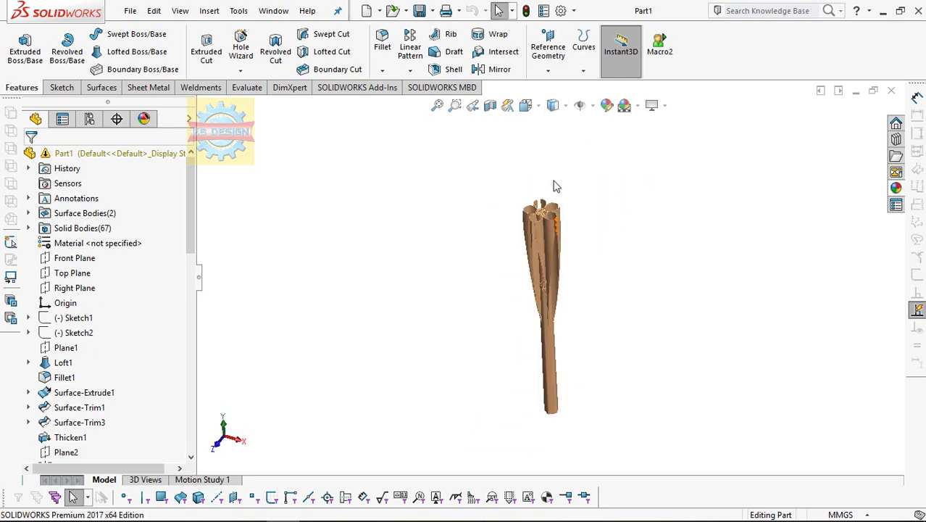